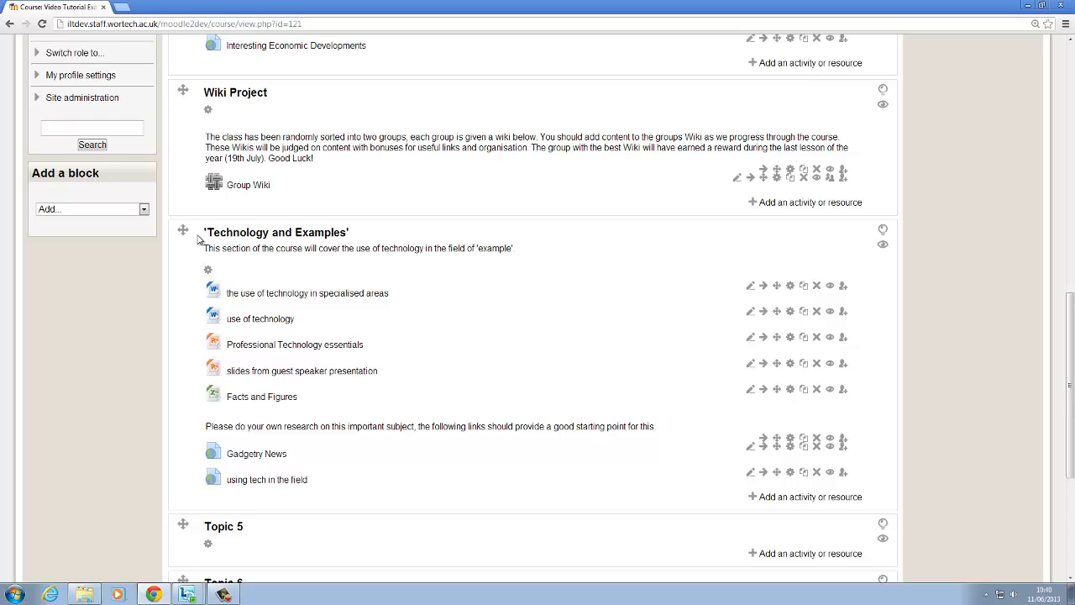
Step: Add a new Quiz activity to the 'Technology and Examples' section of the course
scroll(252, 290, down, 1)
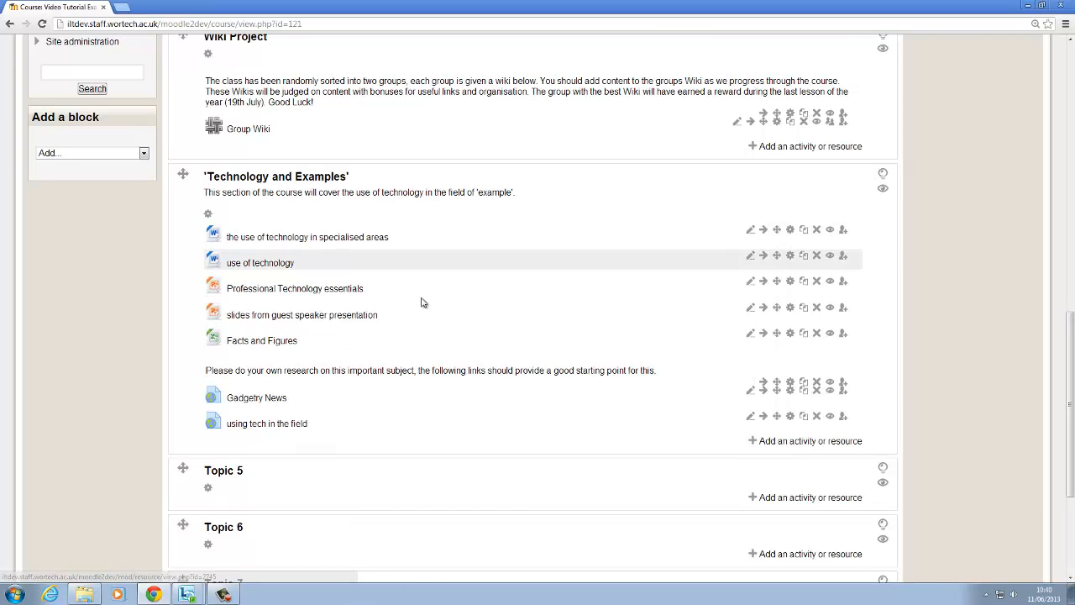
scroll(430, 324, down, 1)
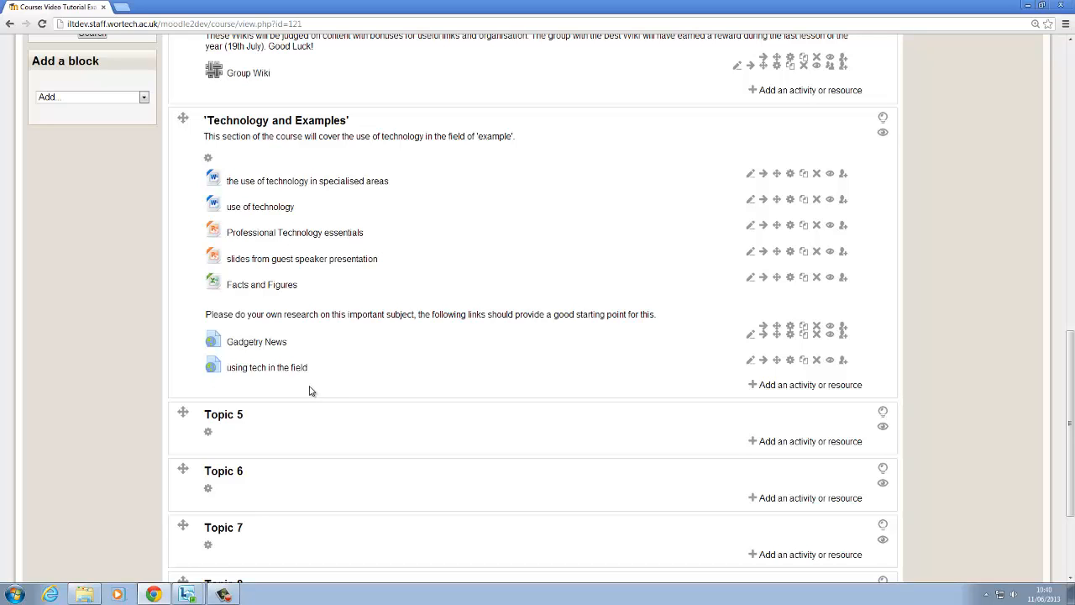
click(769, 386)
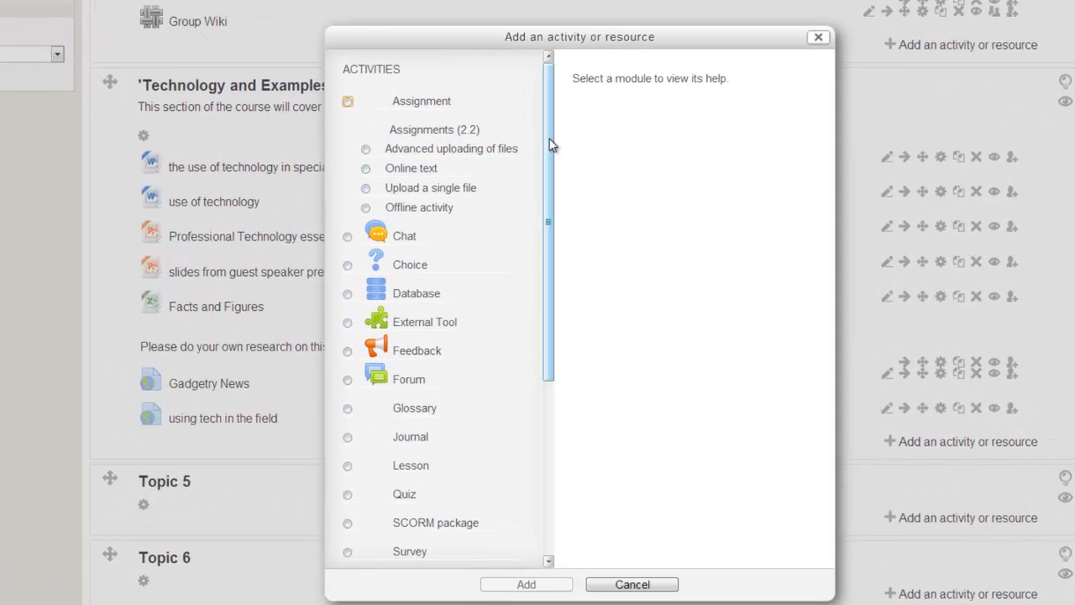
drag(549, 139, 502, 277)
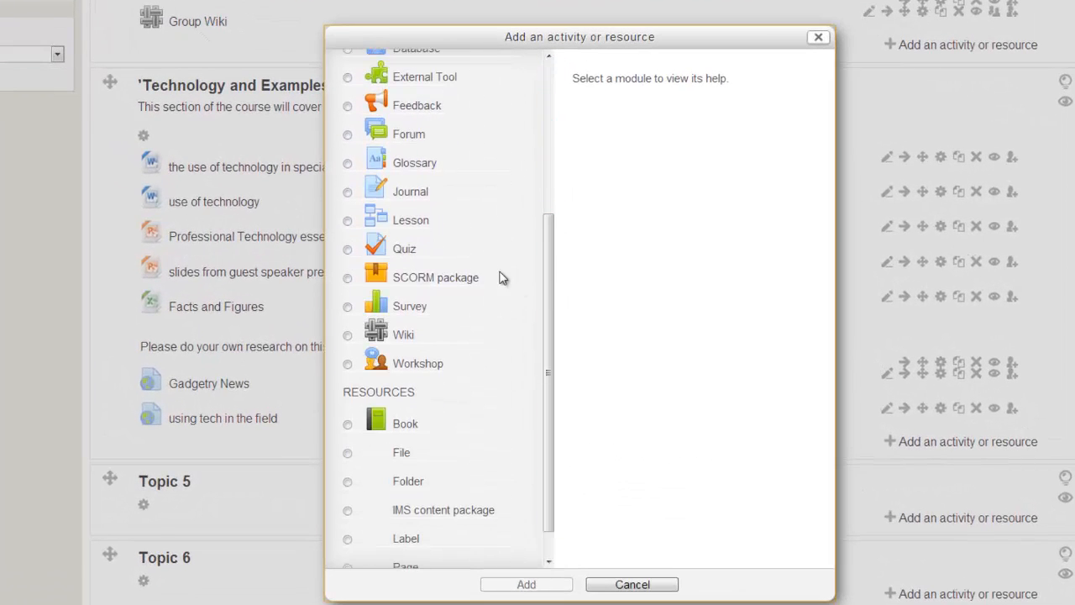
click(348, 249)
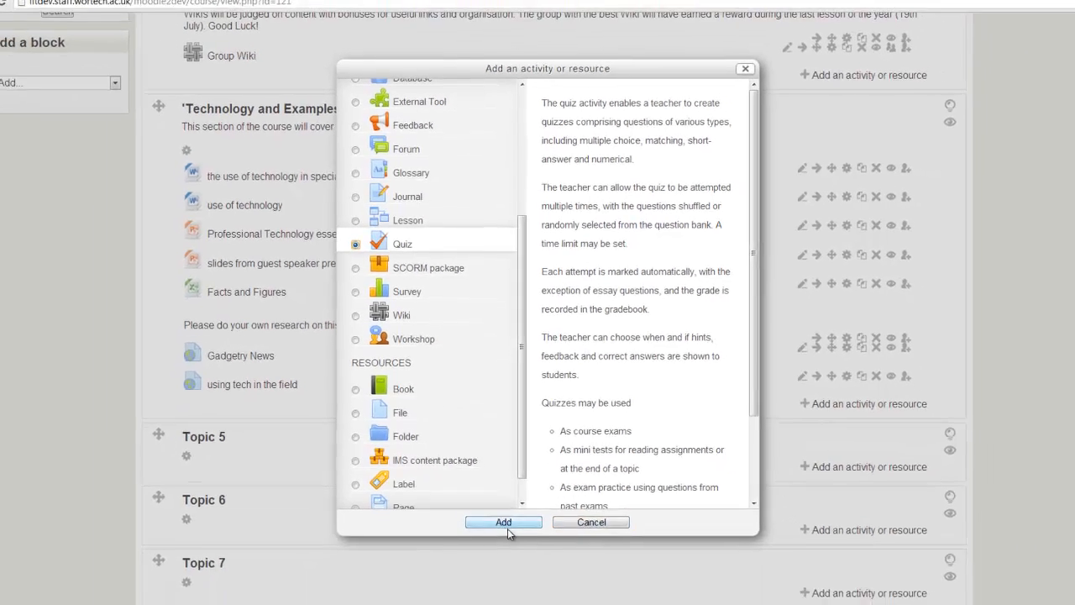
click(507, 526)
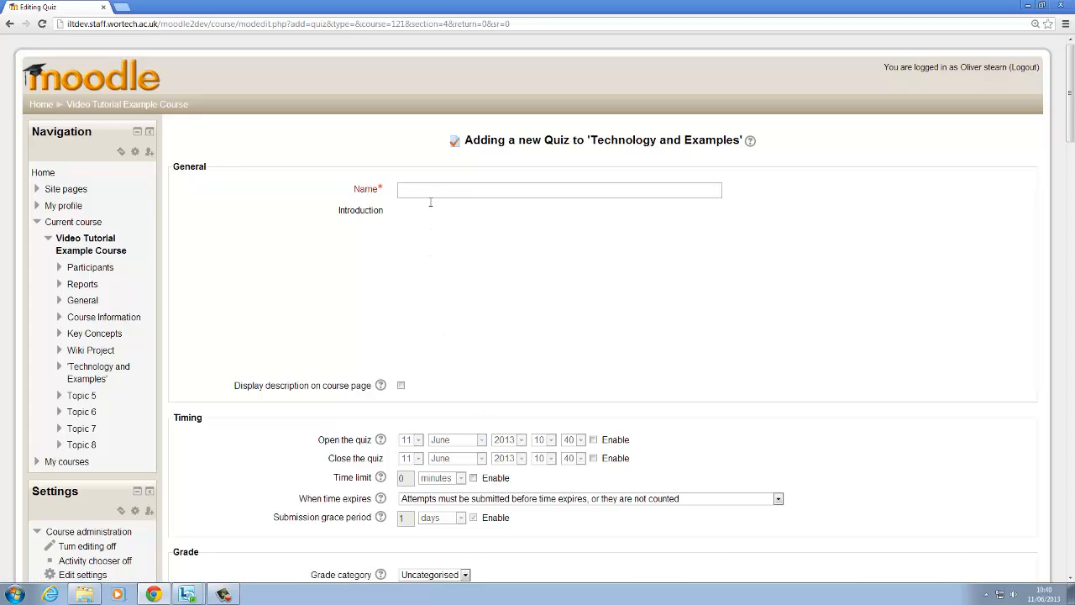
Step: Name the quiz "Technology Quiz" and leave its introduction empty
click(436, 191)
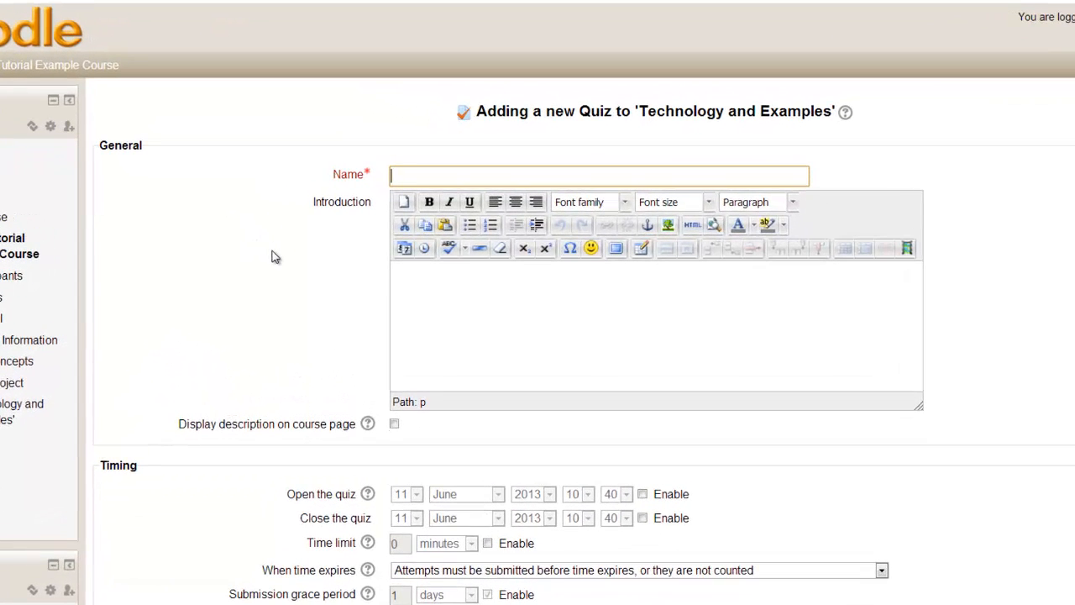
text(Technology Quiz)
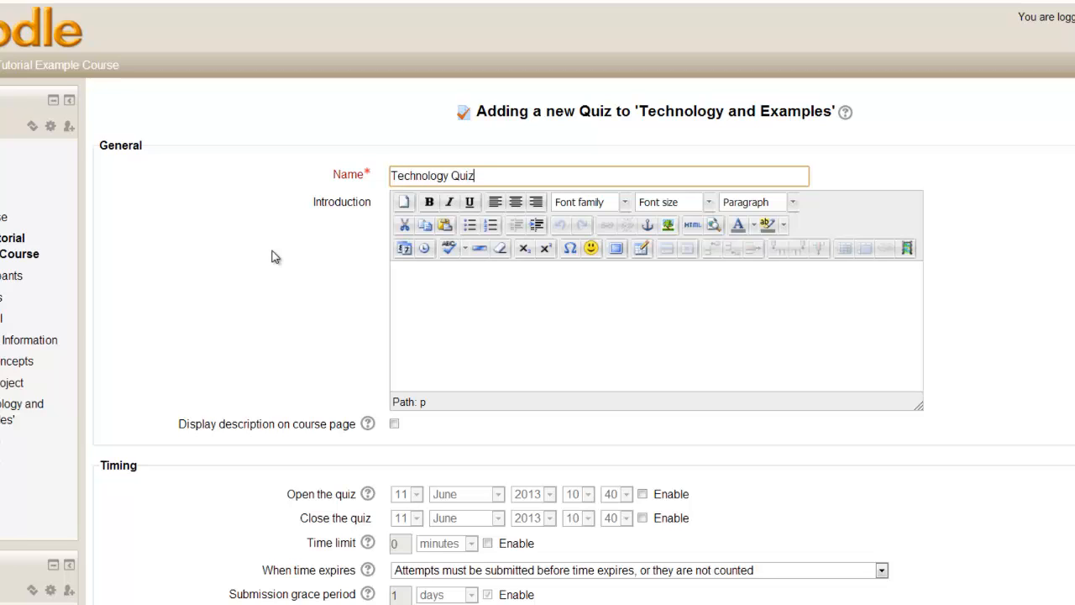
click(515, 370)
Step: In the quiz's grade settings, allow 2 attempts and use Highest grade as the grading method
scroll(472, 346, down, 3)
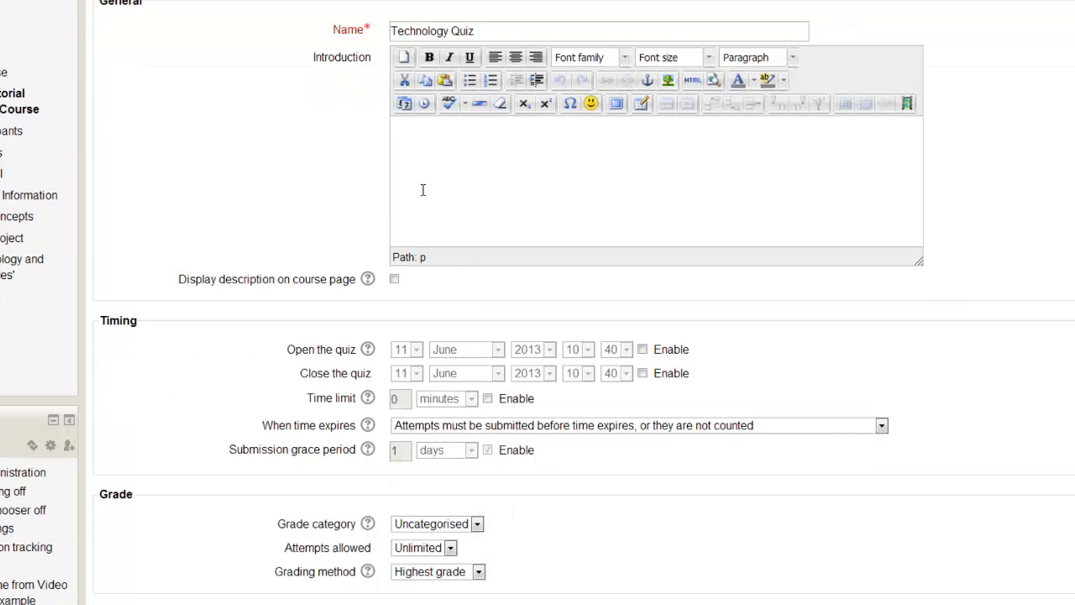
scroll(421, 195, down, 3)
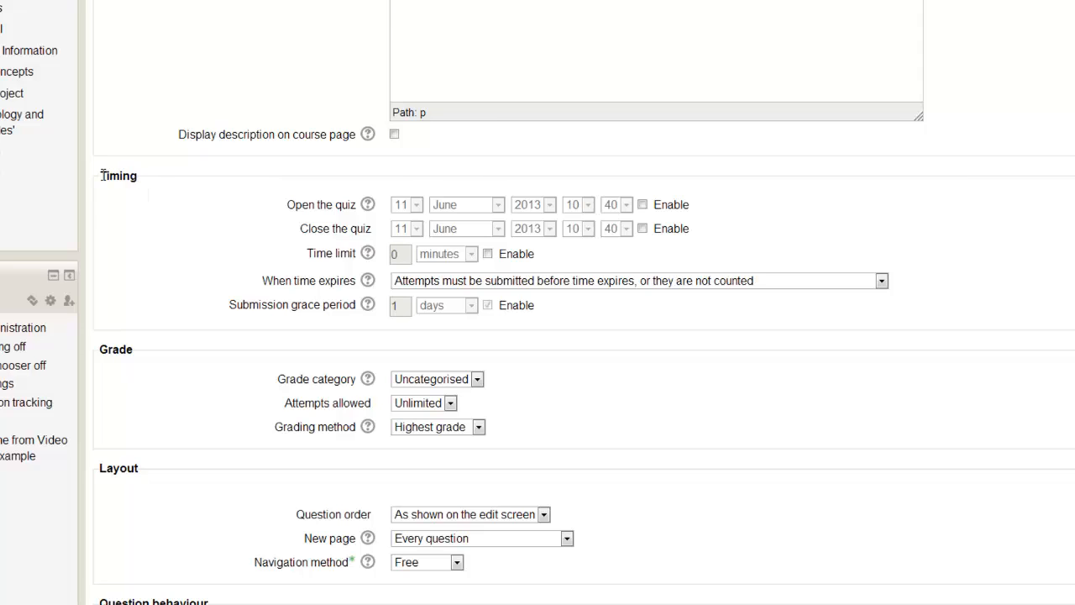
drag(101, 176, 668, 327)
click(668, 327)
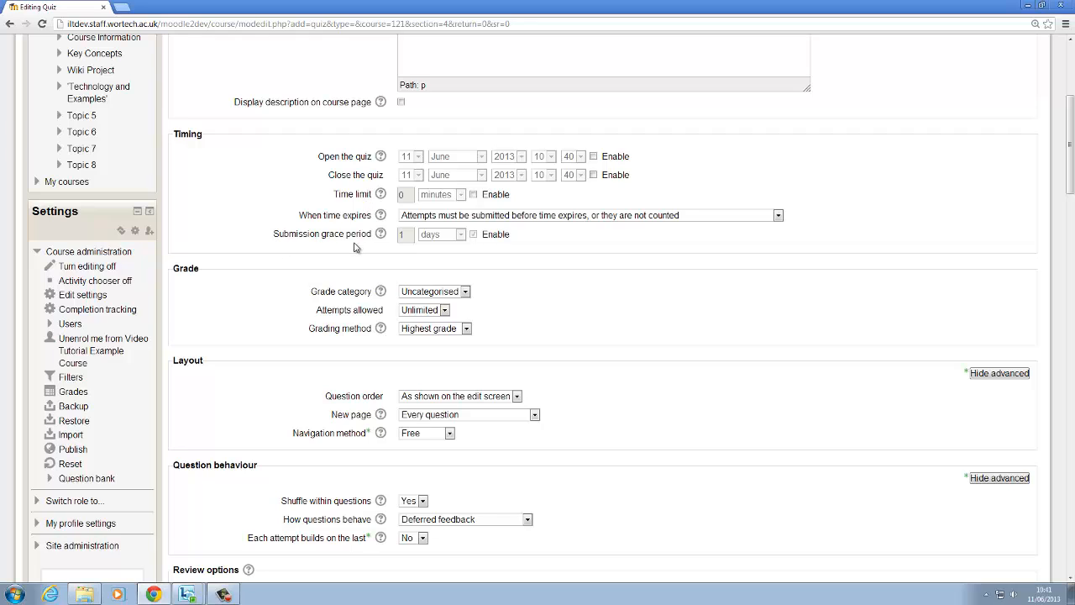
scroll(348, 247, down, 3)
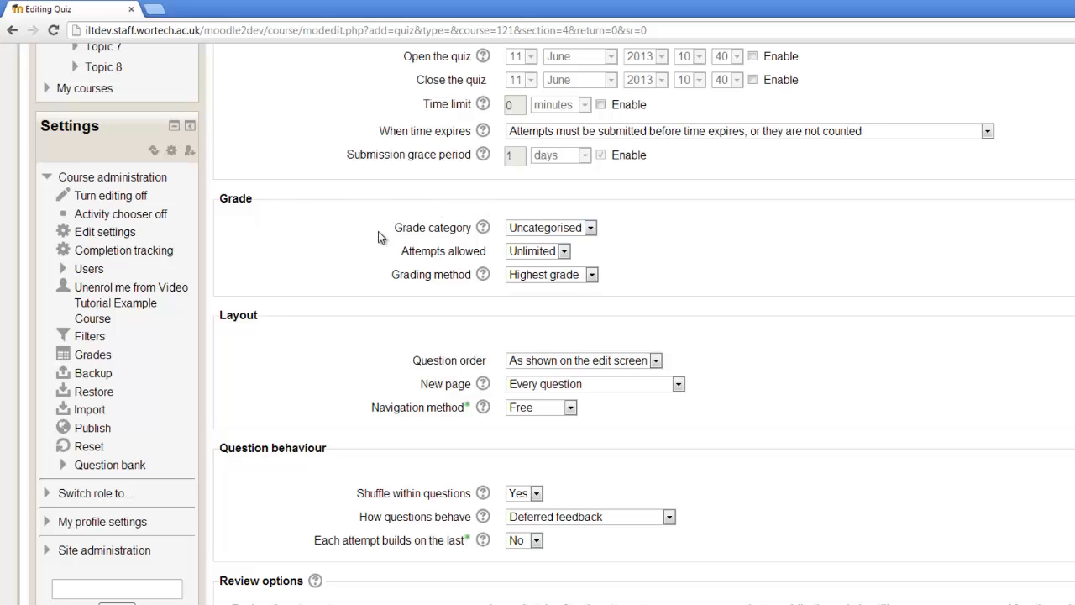
click(591, 228)
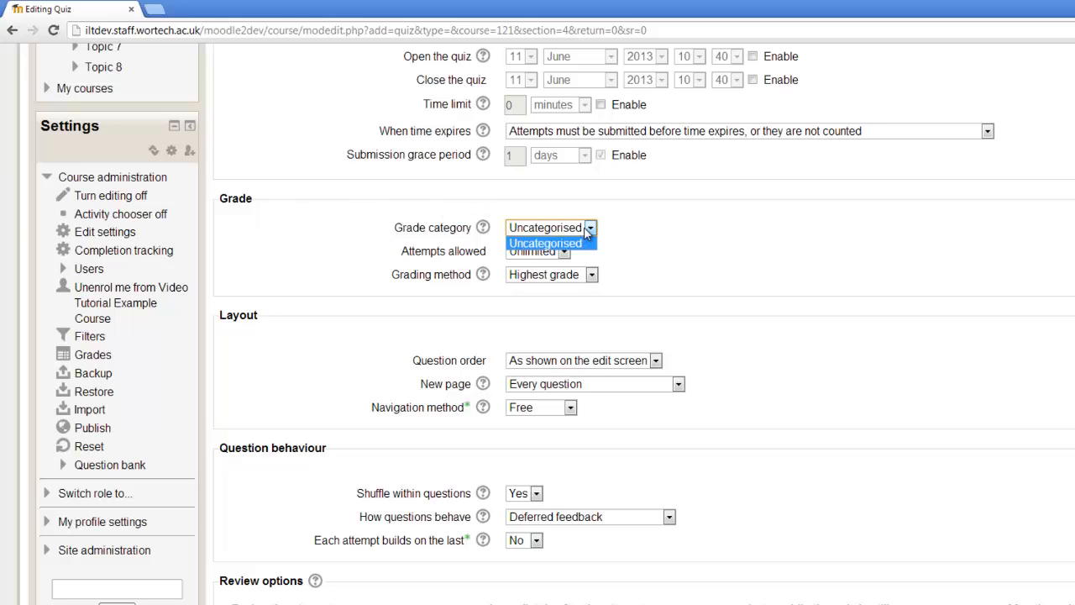
click(710, 233)
click(538, 252)
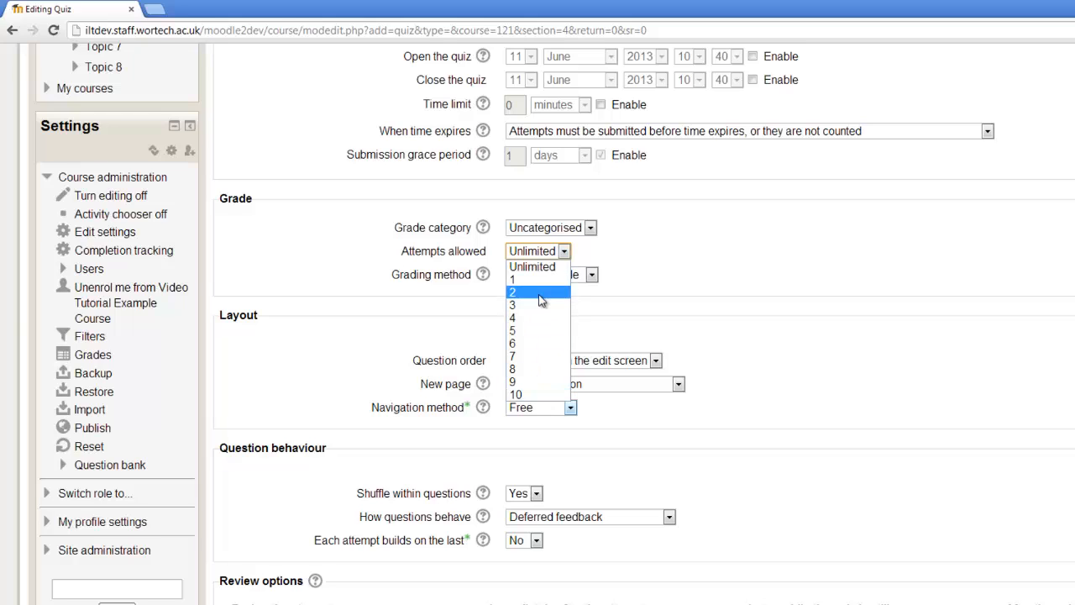
click(542, 300)
click(565, 281)
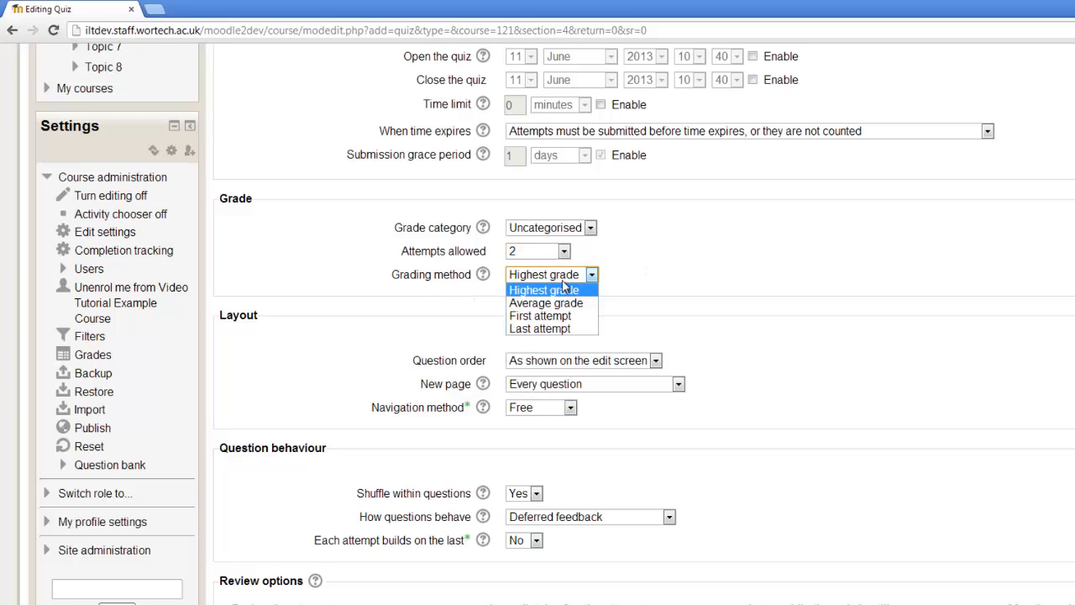
click(564, 289)
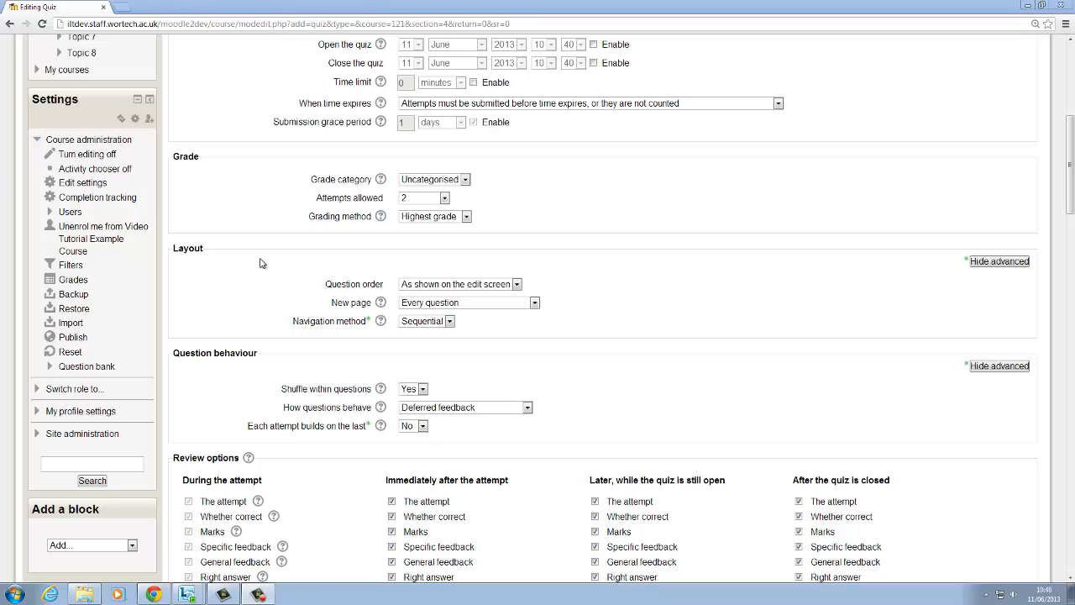
Step: Keep the question order as shown on the edit screen and look through the new page options, leaving Every question selected
click(509, 286)
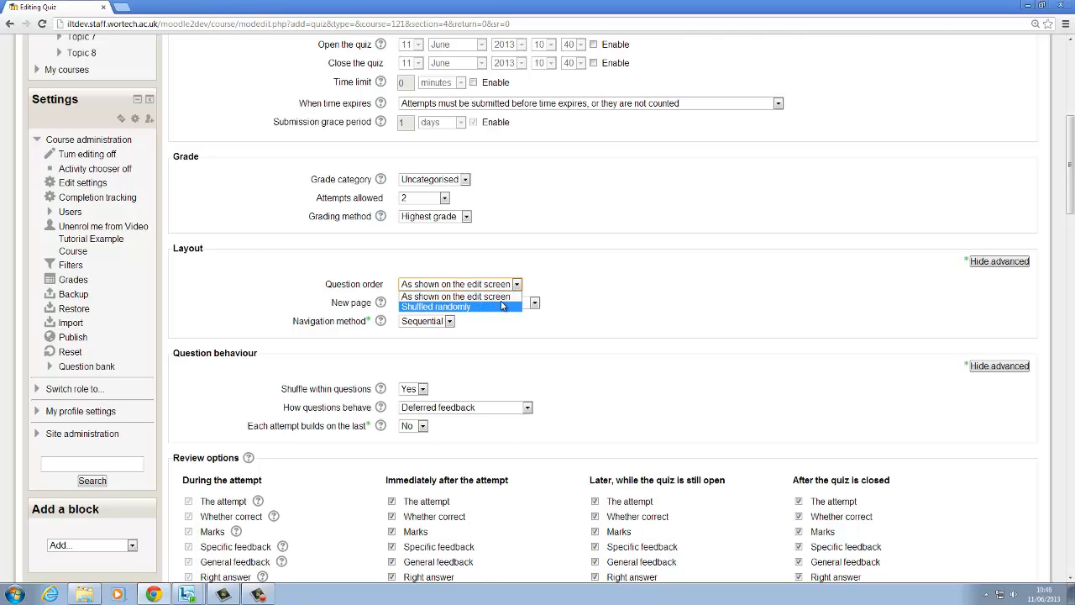
click(457, 296)
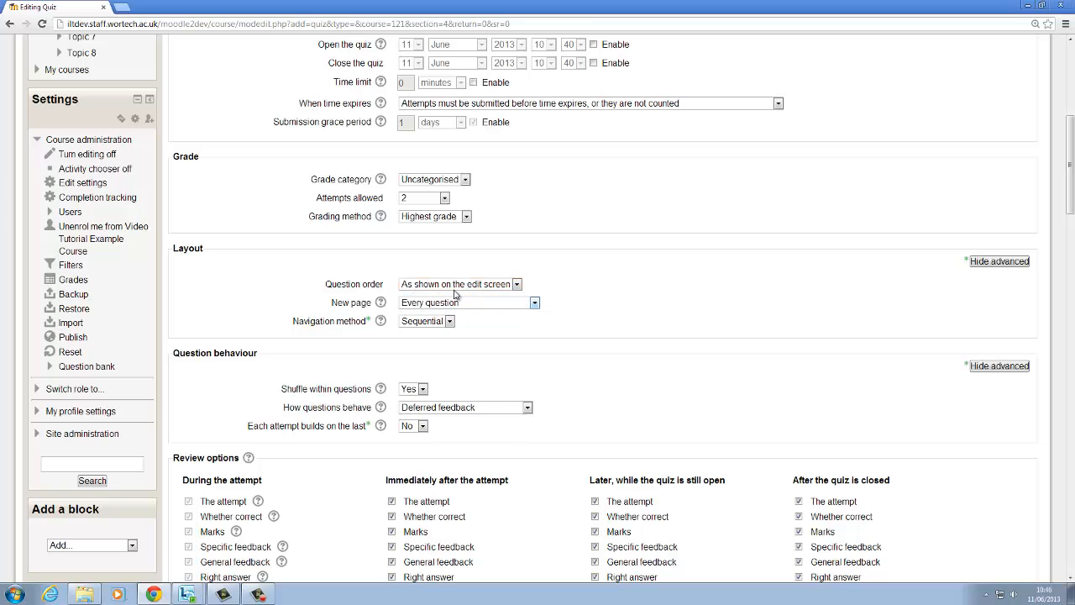
click(514, 304)
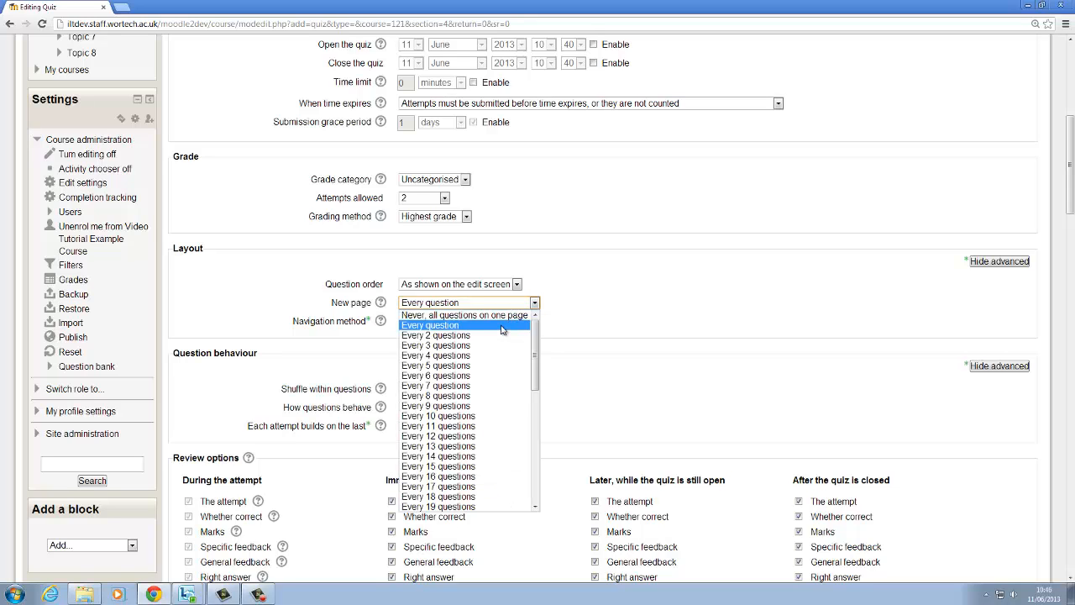
scroll(476, 487, down, 5)
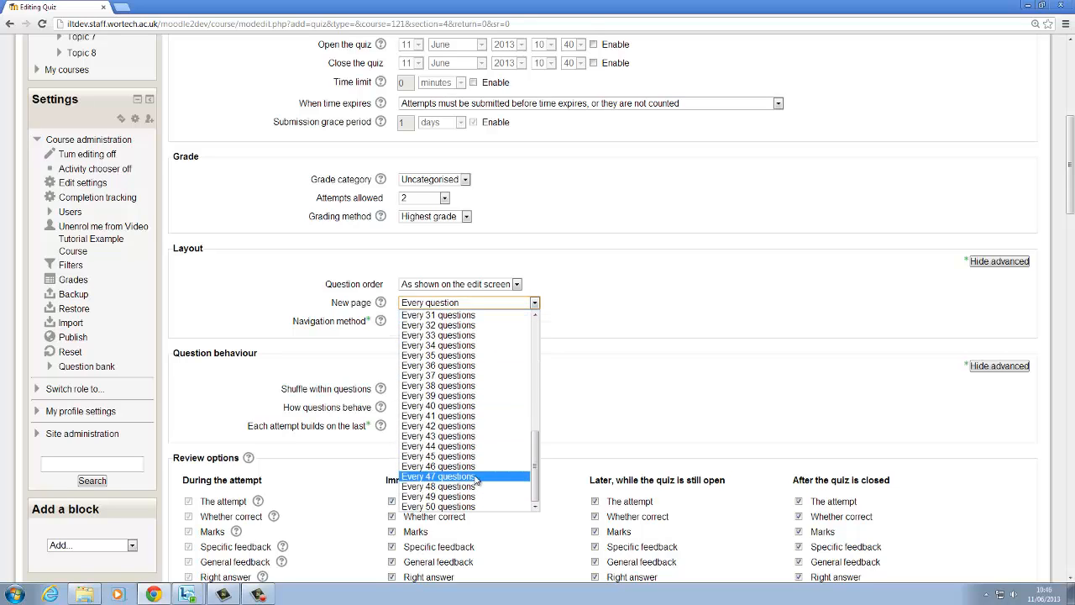
click(639, 313)
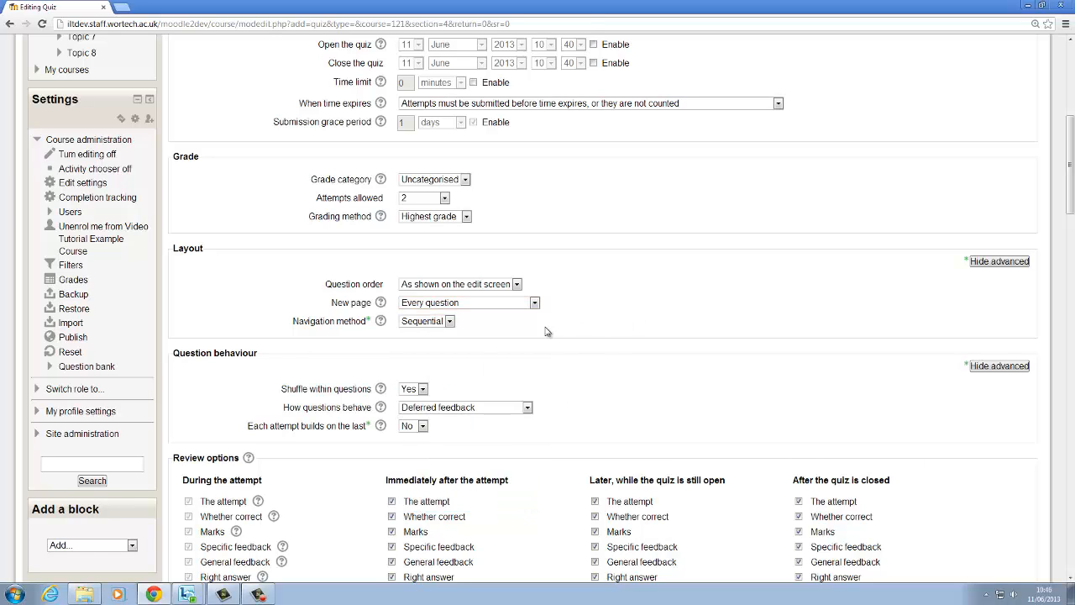
click(462, 304)
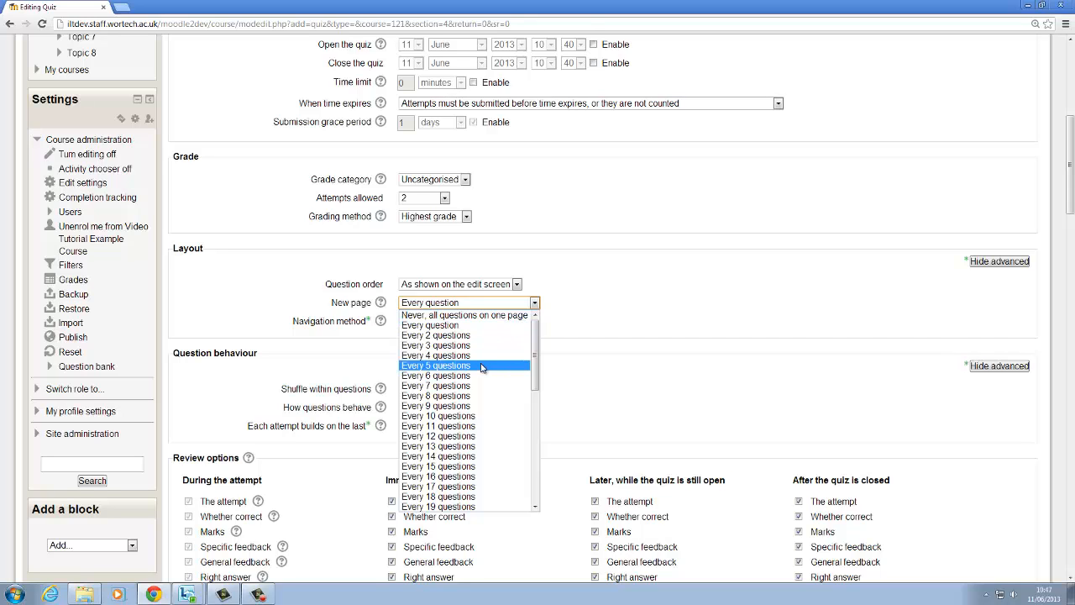
scroll(483, 378, down, 10)
scroll(485, 387, up, 9)
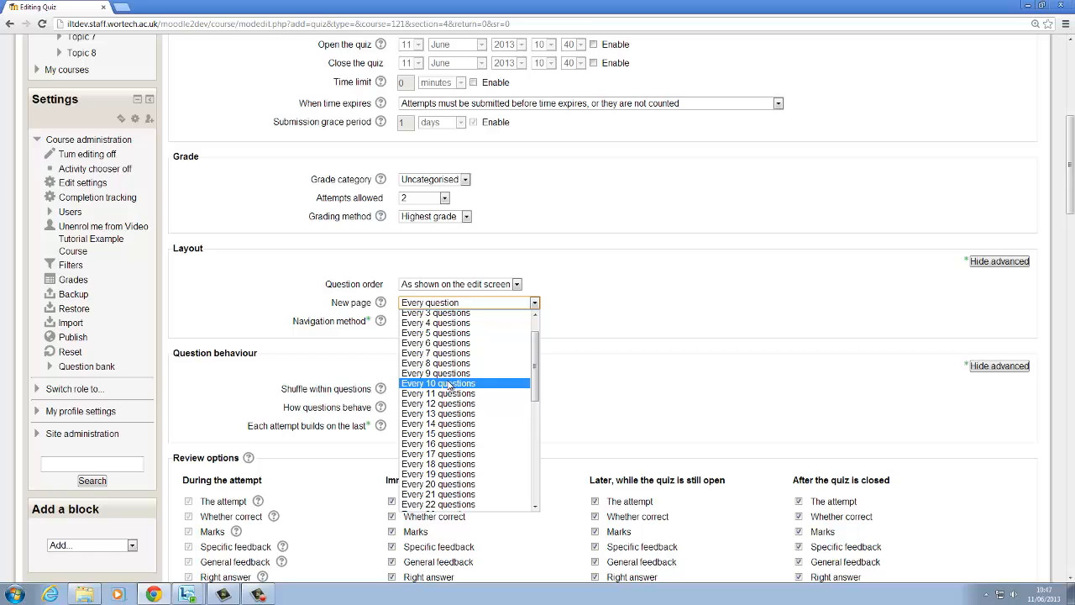
click(636, 298)
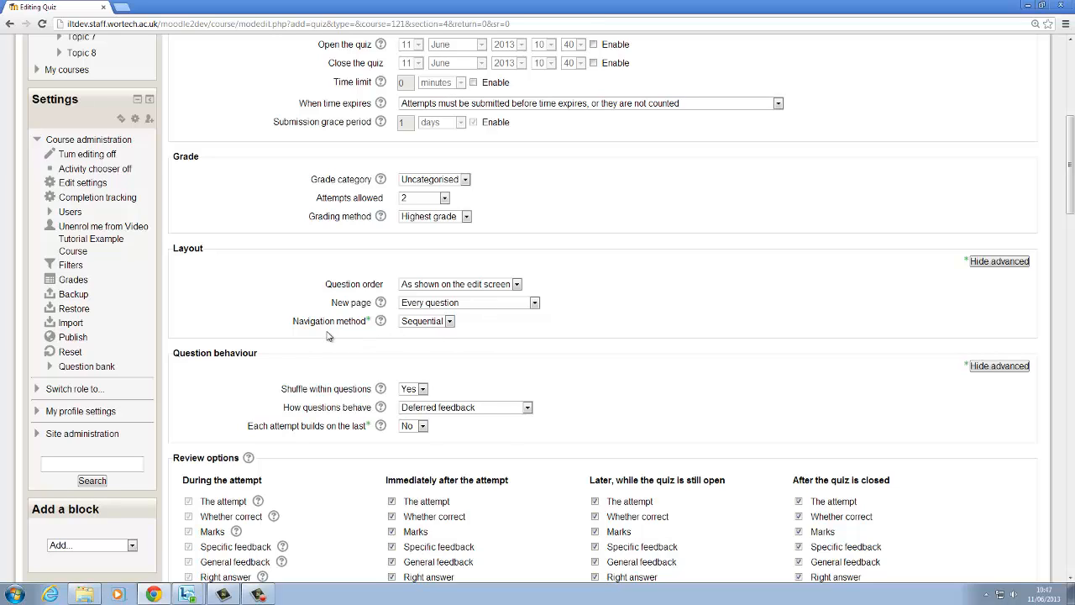
Step: Use Sequential as the navigation method in the quiz layout
click(404, 325)
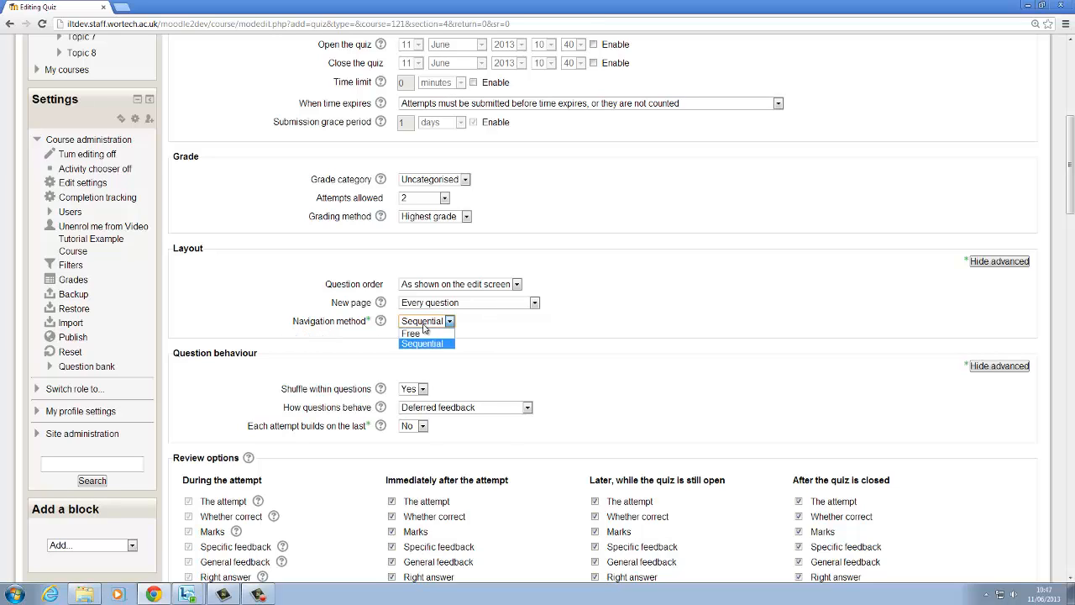
click(438, 344)
click(432, 326)
click(434, 344)
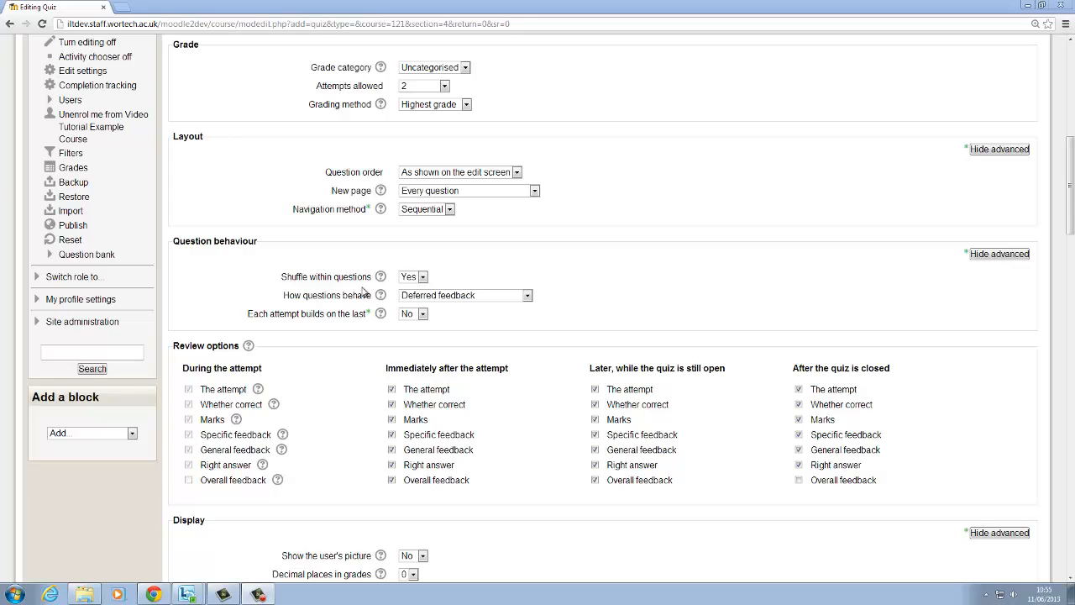
Step: Leave shuffling within questions at Yes and choose Deferred feedback for how questions behave
click(415, 280)
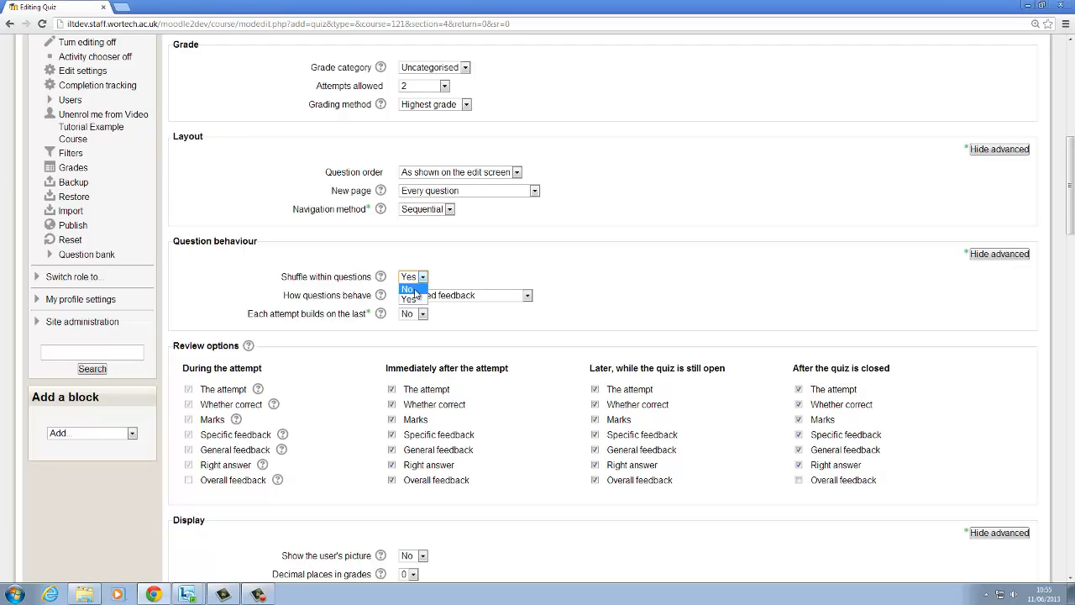
click(454, 272)
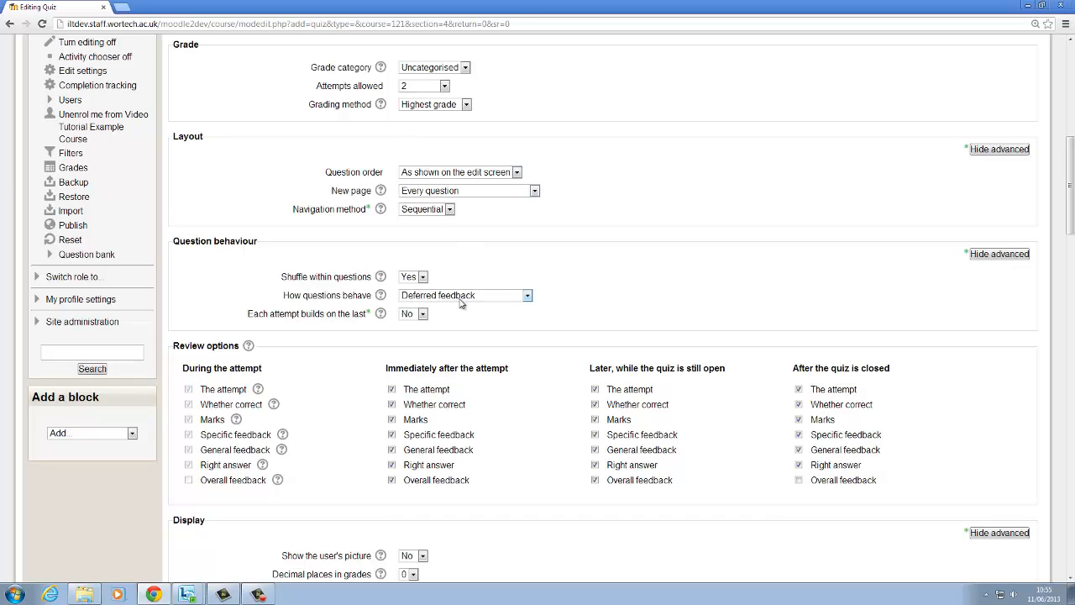
click(496, 299)
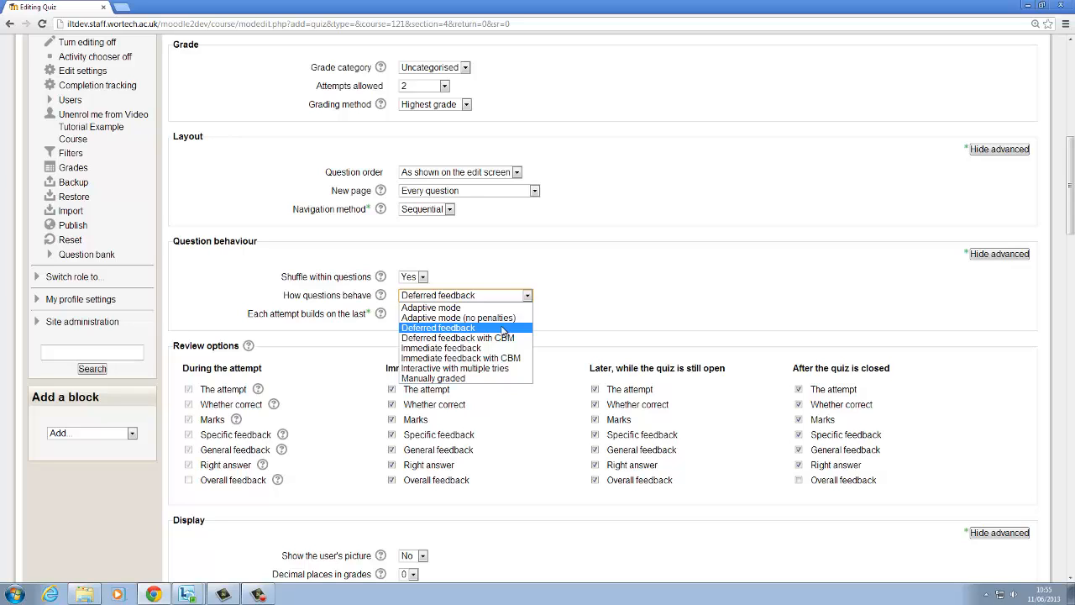
click(507, 327)
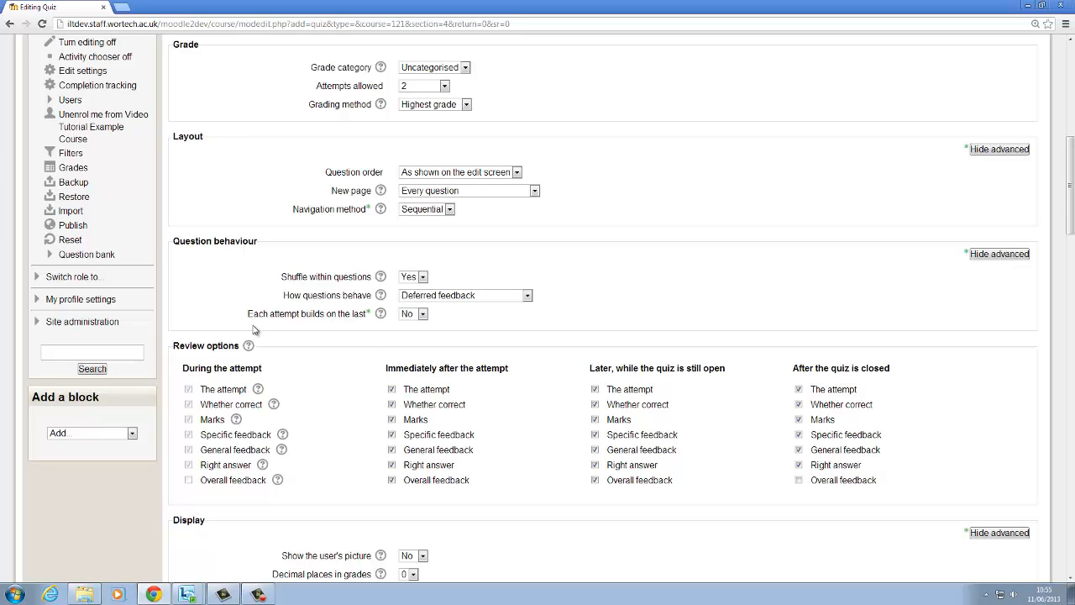
drag(248, 317, 366, 316)
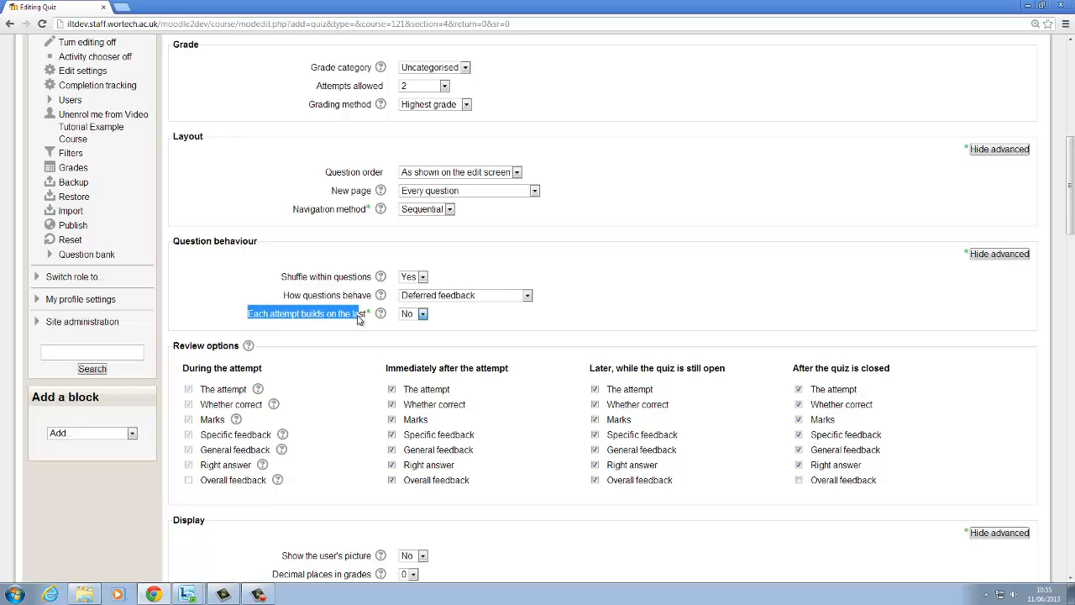
click(442, 324)
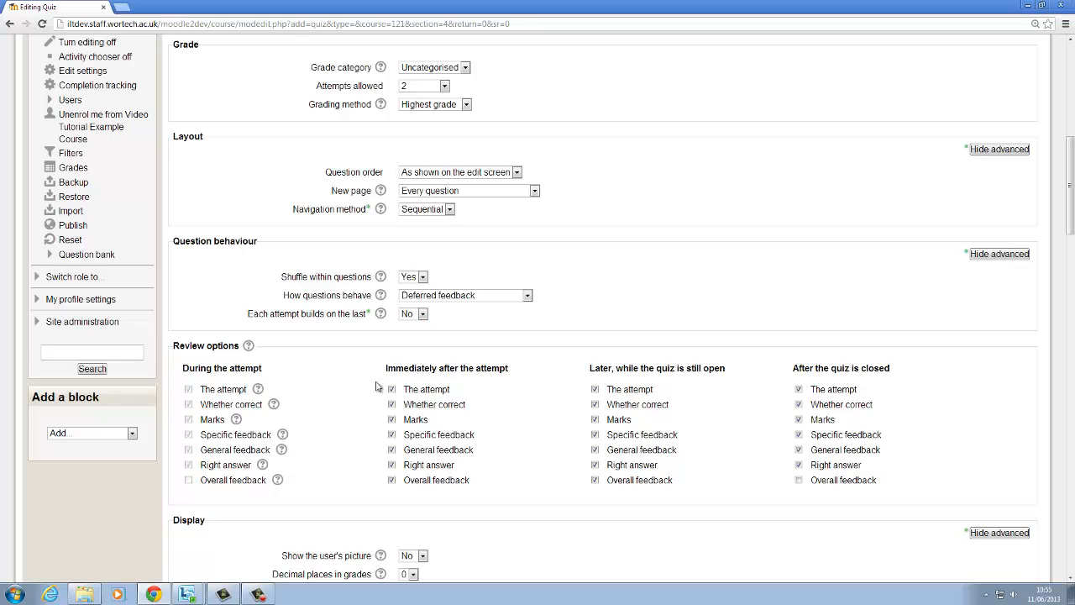
Step: Examine the quiz's review options and continue down to the Display settings
scroll(346, 391, down, 1)
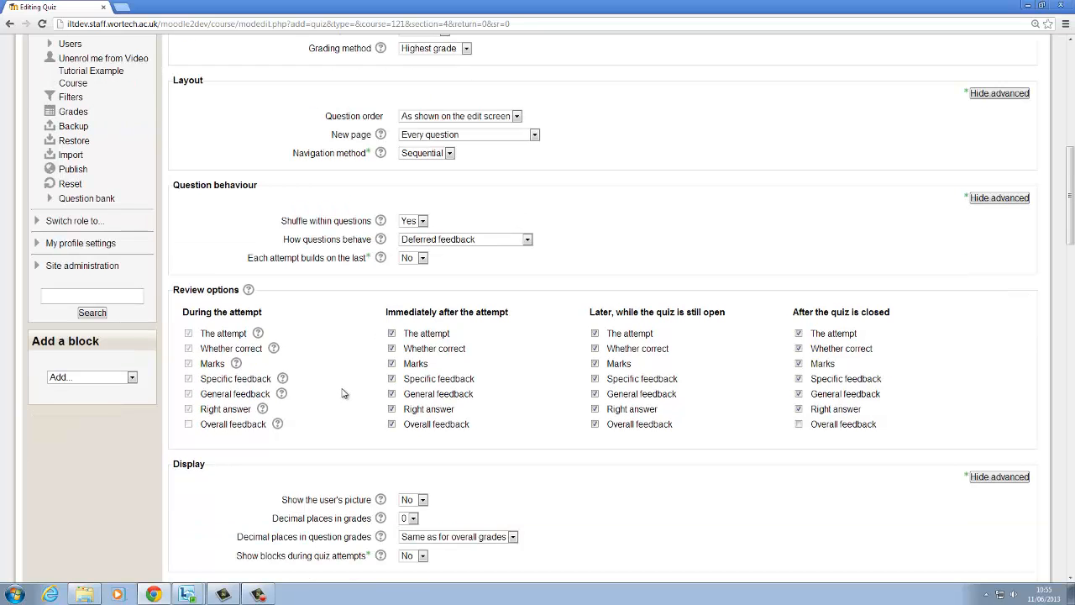
scroll(349, 353, down, 3)
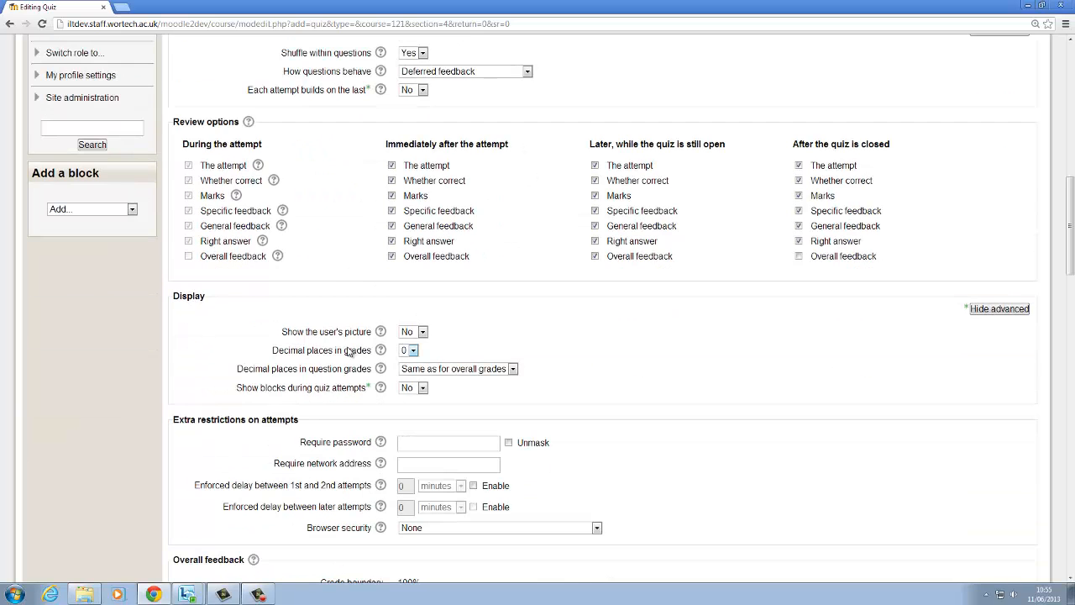
drag(172, 121, 317, 141)
click(318, 141)
scroll(381, 150, down, 2)
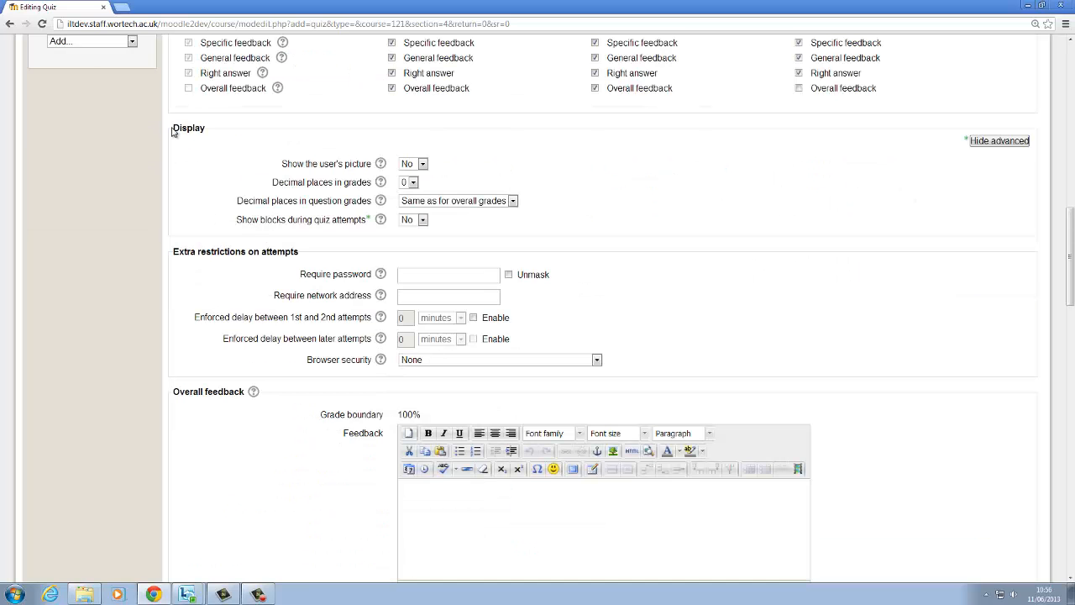
Step: Examine the quiz's Display and Extra restrictions on attempts settings, and look back over the layout and question behaviour options
double_click(189, 130)
click(216, 132)
click(305, 222)
mouse_move(175, 253)
mouse_down()
mouse_move(305, 254)
mouse_move(176, 253)
mouse_up()
click(176, 252)
scroll(371, 324, down, 1)
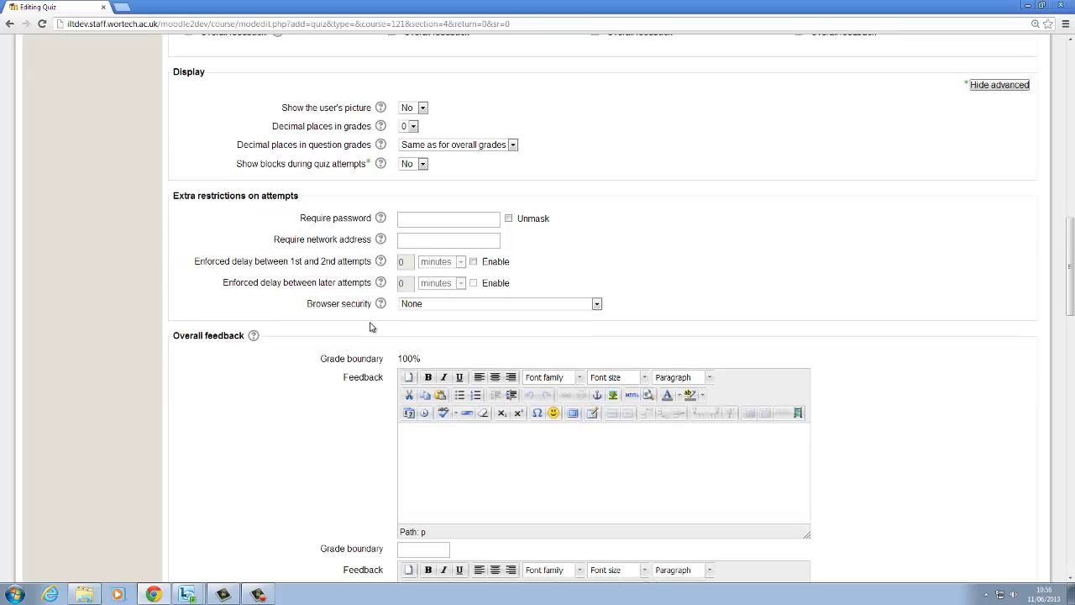
scroll(348, 375, down, 3)
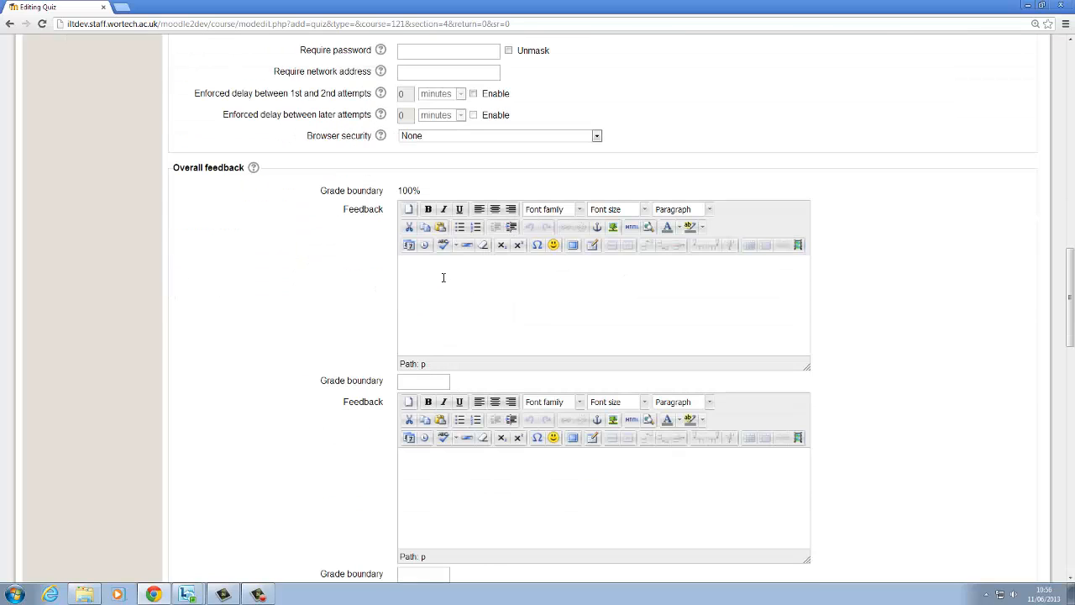
scroll(451, 374, up, 9)
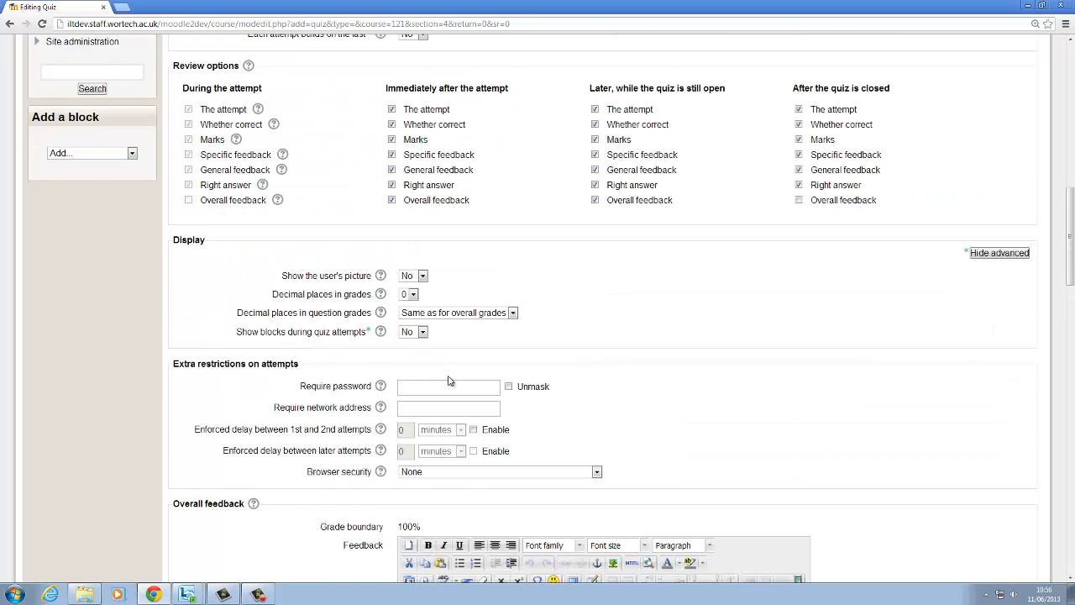
scroll(419, 386, up, 3)
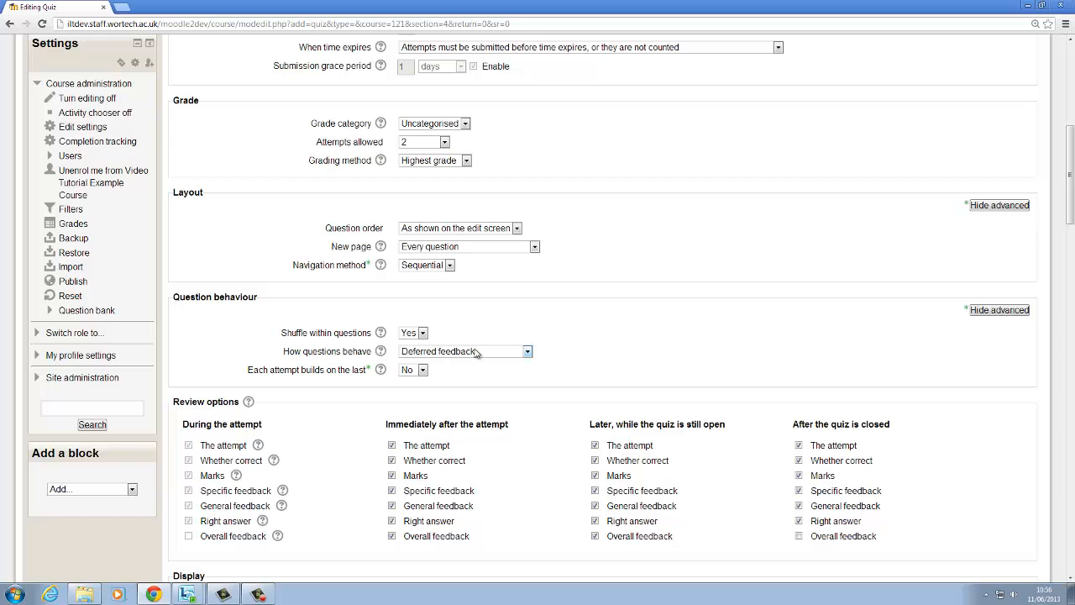
scroll(475, 353, down, 5)
scroll(475, 353, down, 5)
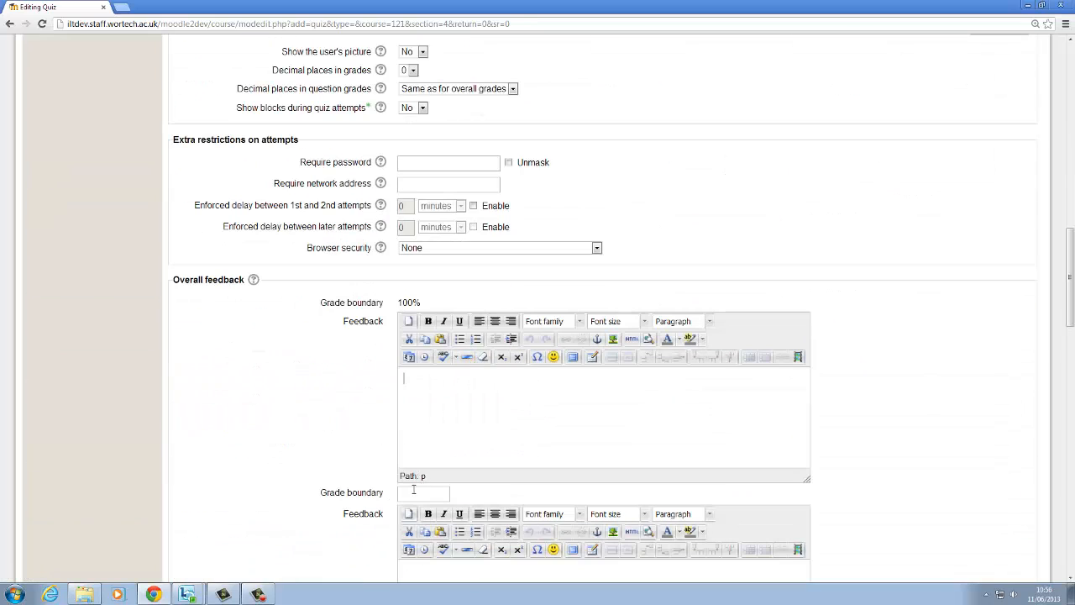
Step: Enter "Well done!" as the overall feedback for 100%, and add a 70% grade boundary with the feedback "Great Job!"
scroll(535, 410, down, 1)
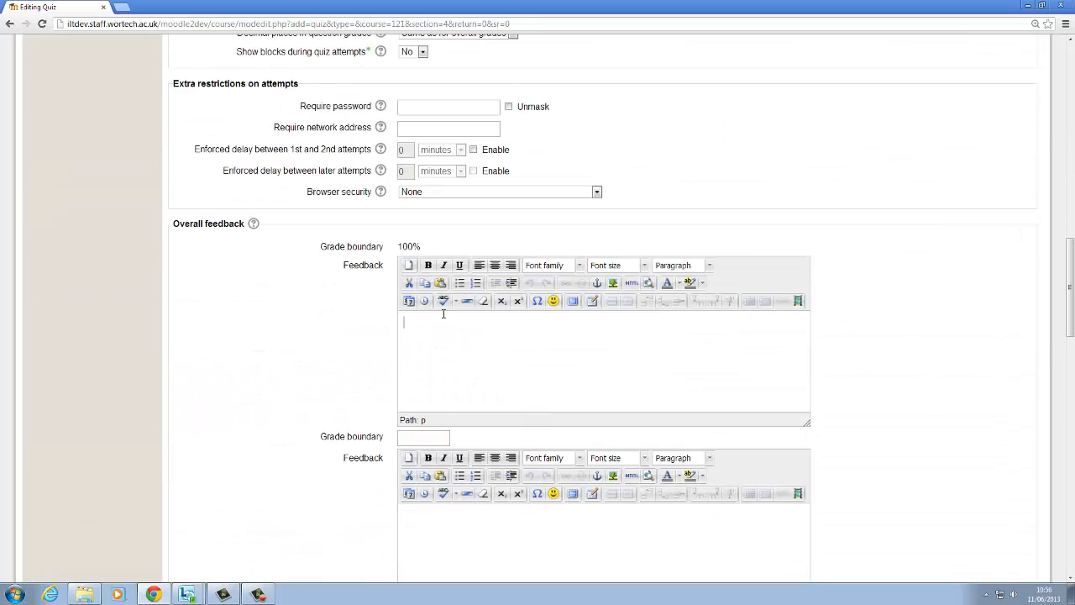
click(474, 326)
text(Well done!)
click(438, 435)
click(465, 540)
scroll(467, 541, down, 2)
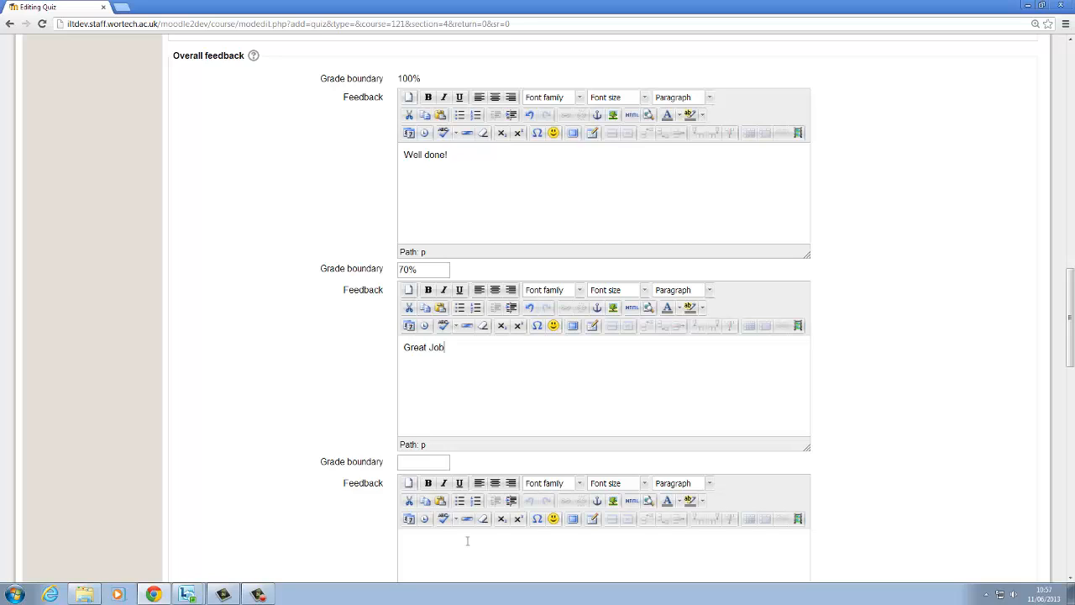
Step: Add a 50% grade boundary with the feedback "Welldone, you might want to look at the support resources"
click(433, 462)
scroll(476, 338, down, 3)
click(475, 340)
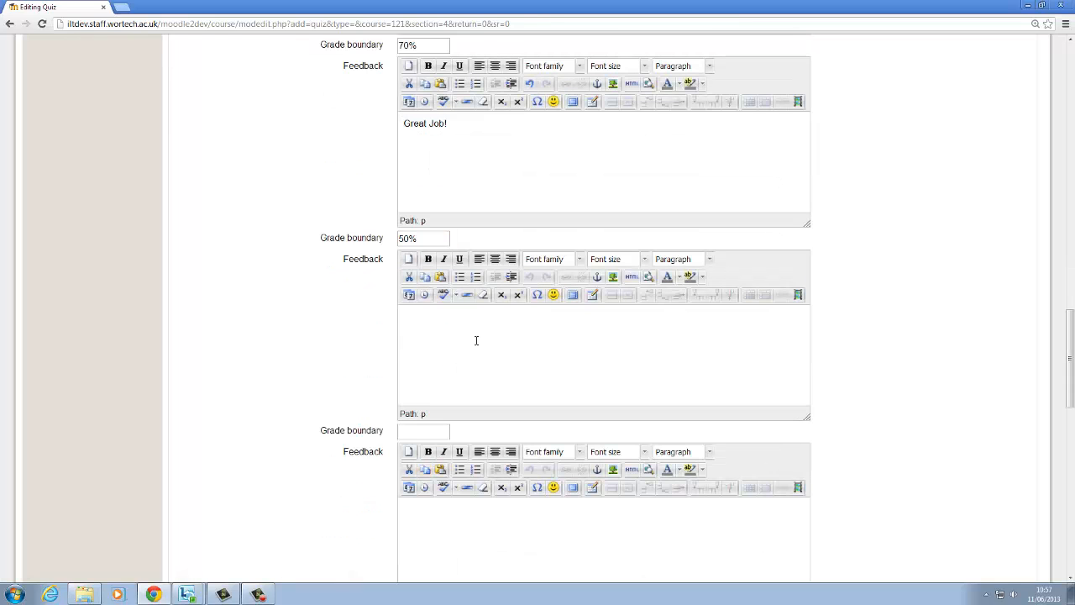
text(Welldone, you might want t)
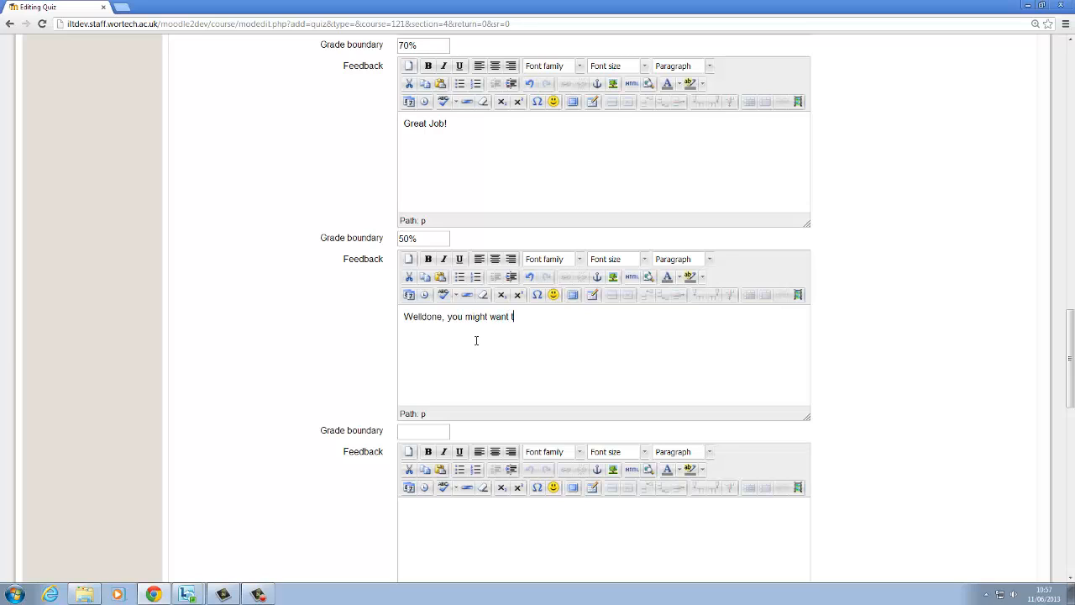
text(o look at the support resources)
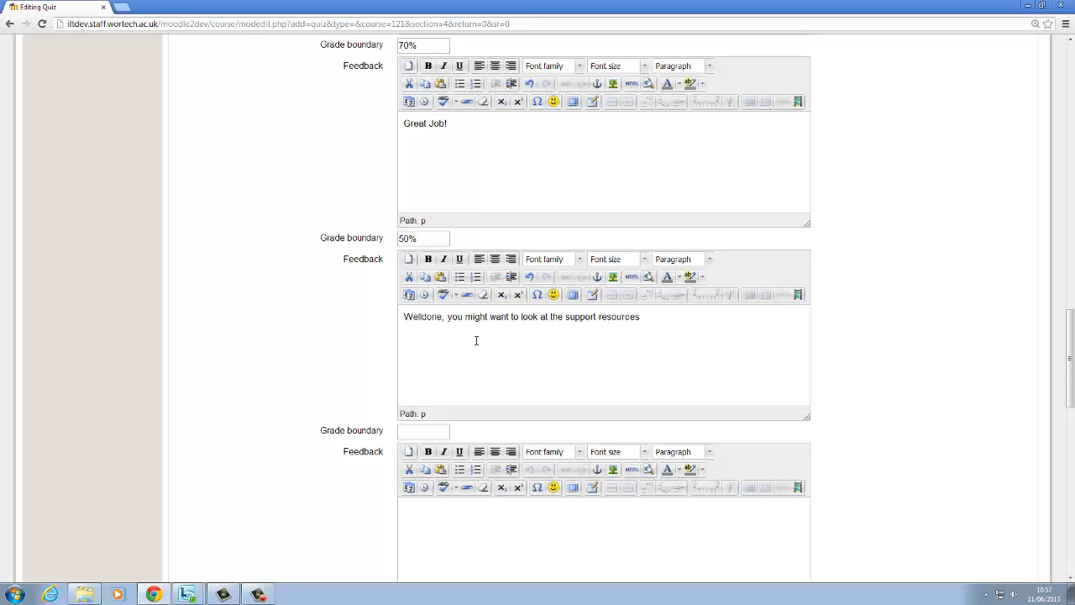
Step: Examine the remaining feedback fields and the Common module, Restrict access and Activity completion settings
scroll(475, 340, down, 1)
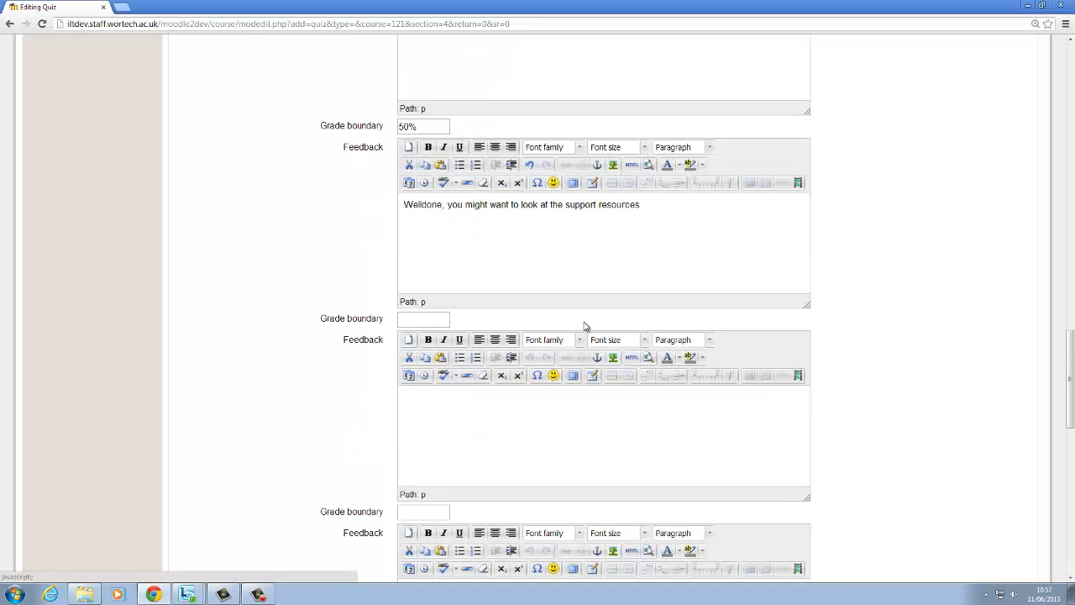
scroll(367, 433, up, 1)
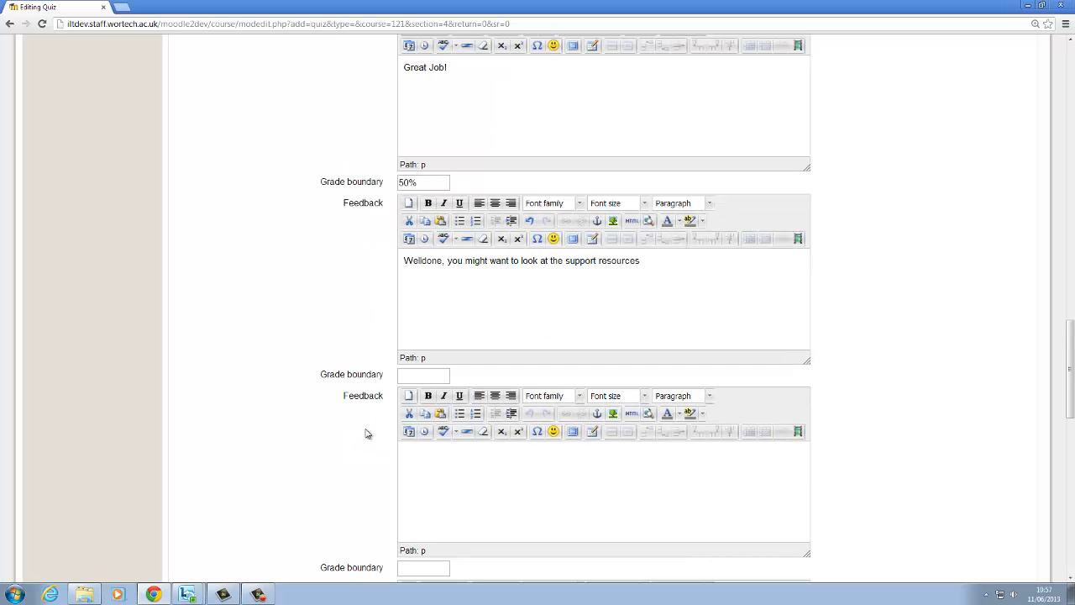
scroll(373, 427, down, 3)
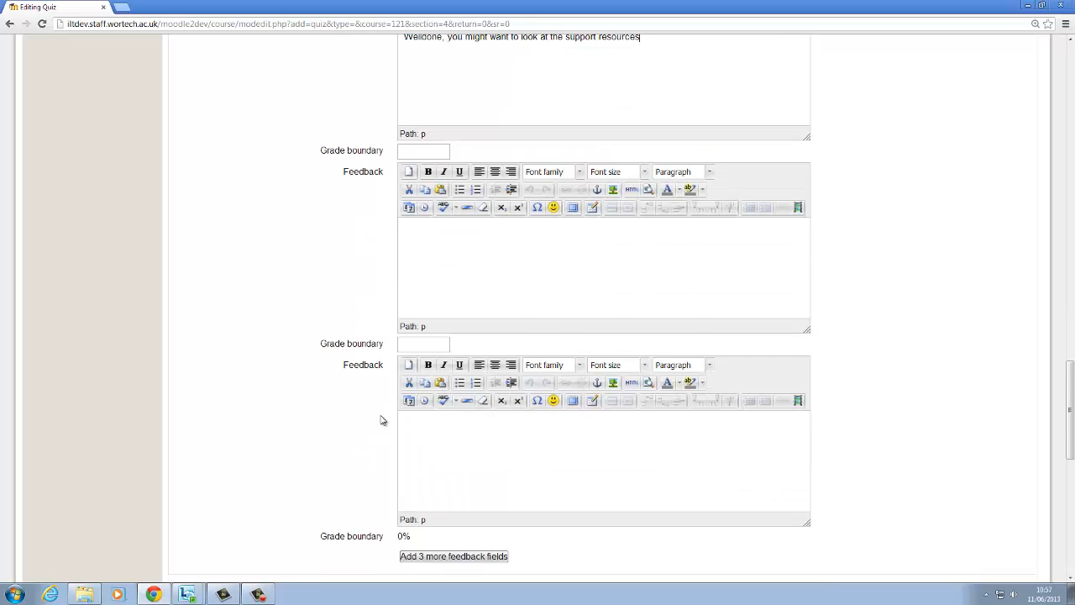
scroll(379, 421, down, 4)
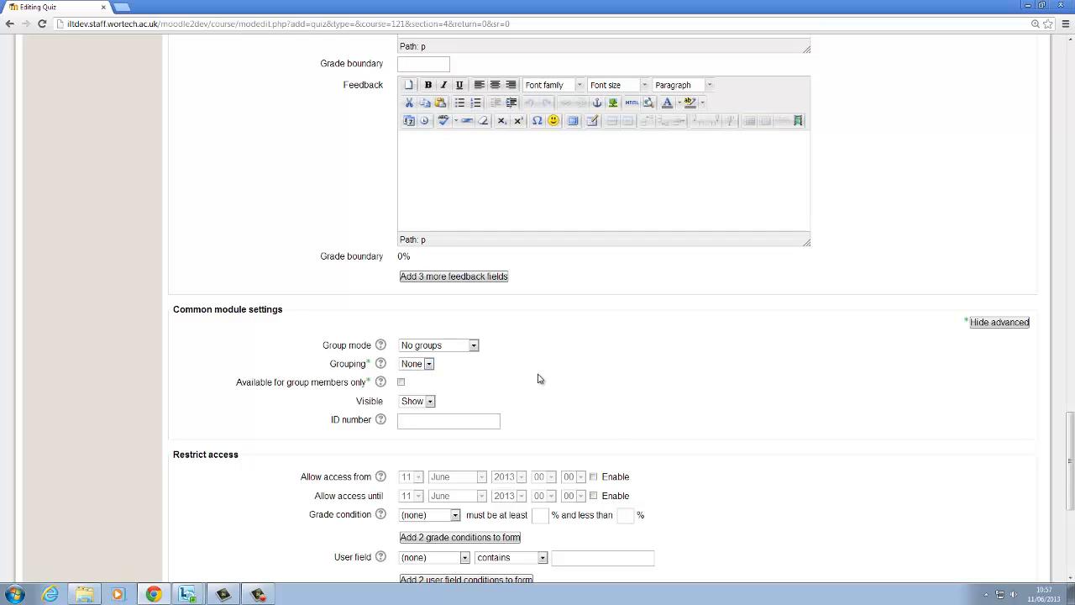
drag(583, 432, 293, 339)
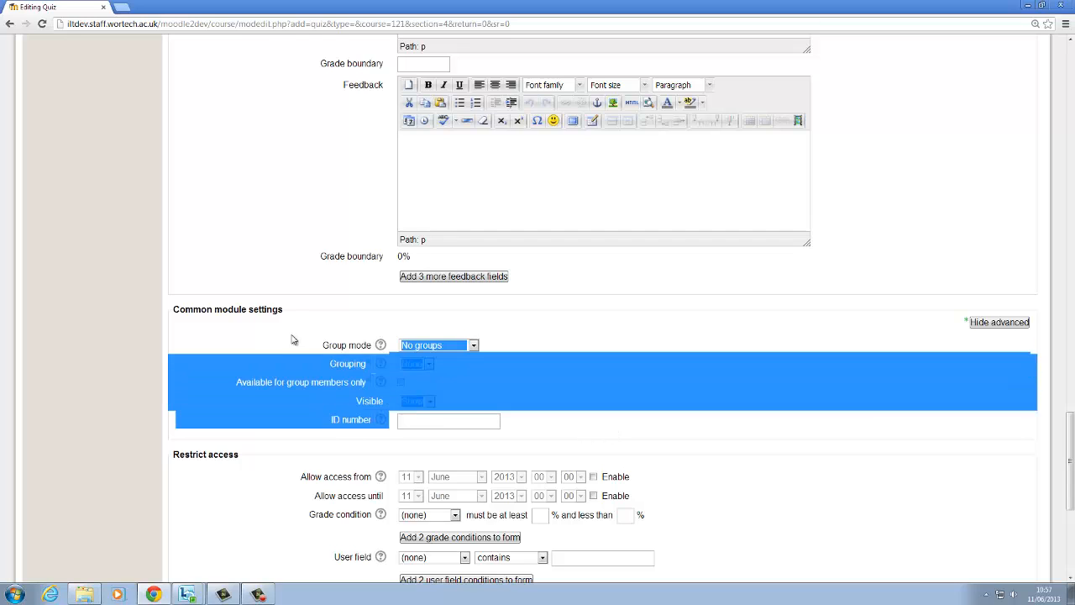
click(293, 340)
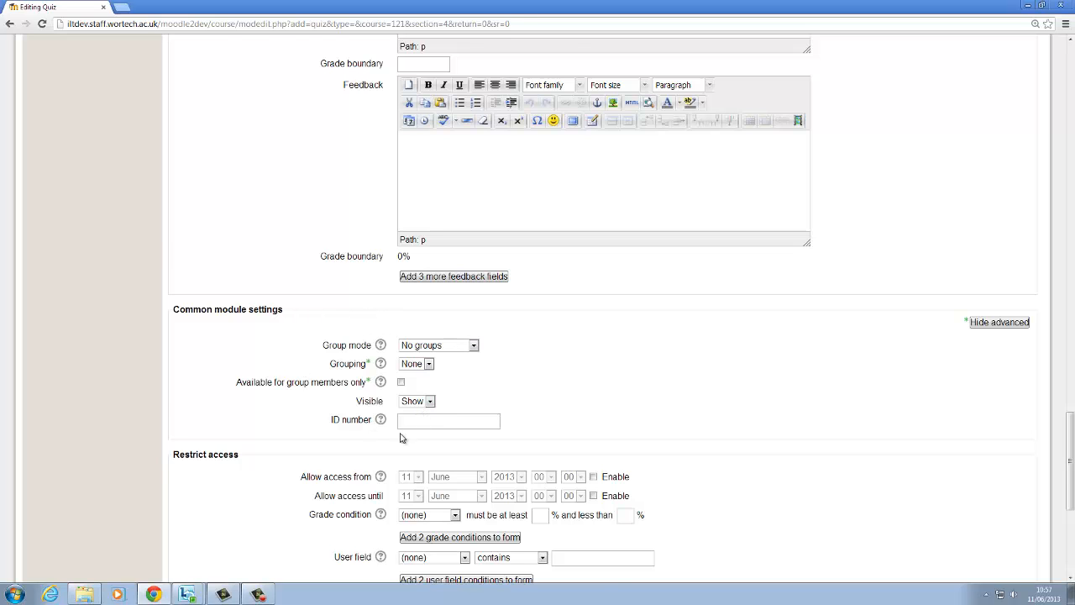
scroll(400, 437, down, 5)
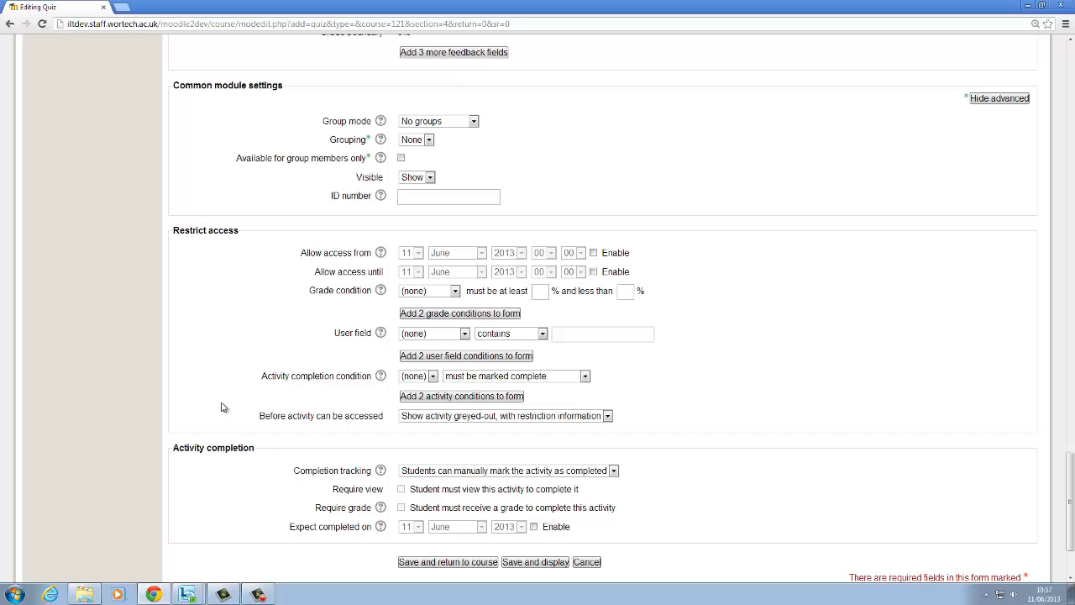
scroll(223, 409, down, 1)
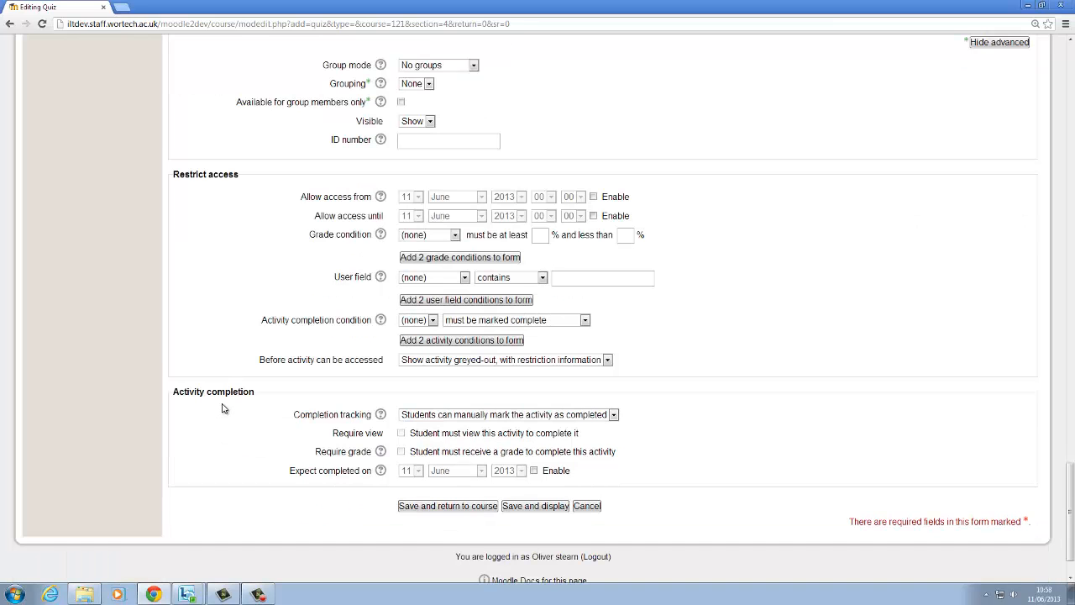
drag(266, 206, 754, 388)
click(756, 390)
scroll(802, 424, up, 10)
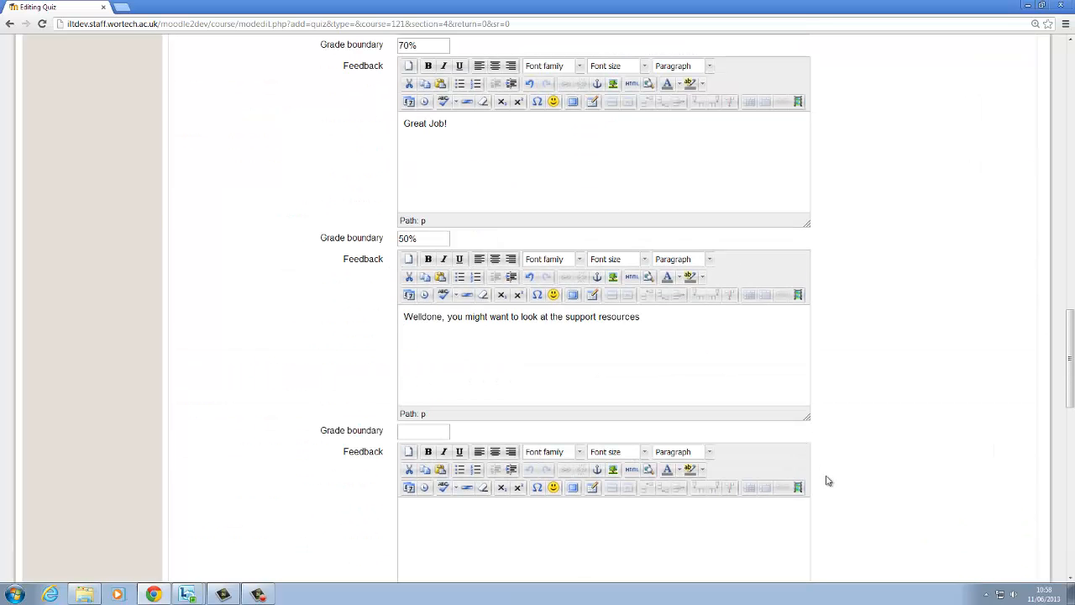
Step: Save the quiz settings, returning to the course, and open Technology Quiz from the 'Technology and Examples' section
scroll(828, 470, down, 8)
scroll(831, 486, down, 3)
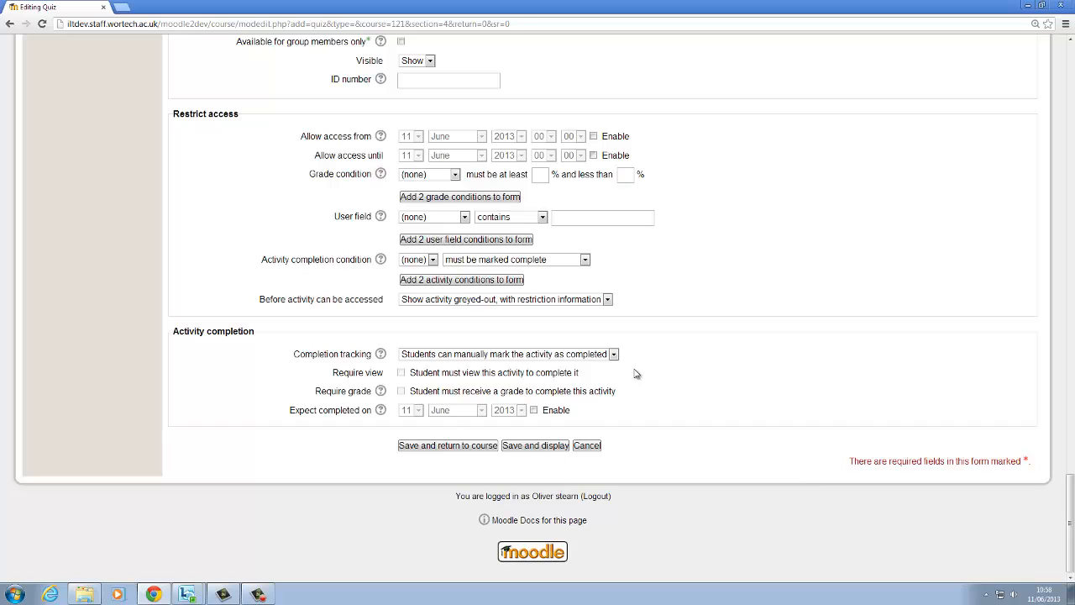
click(453, 450)
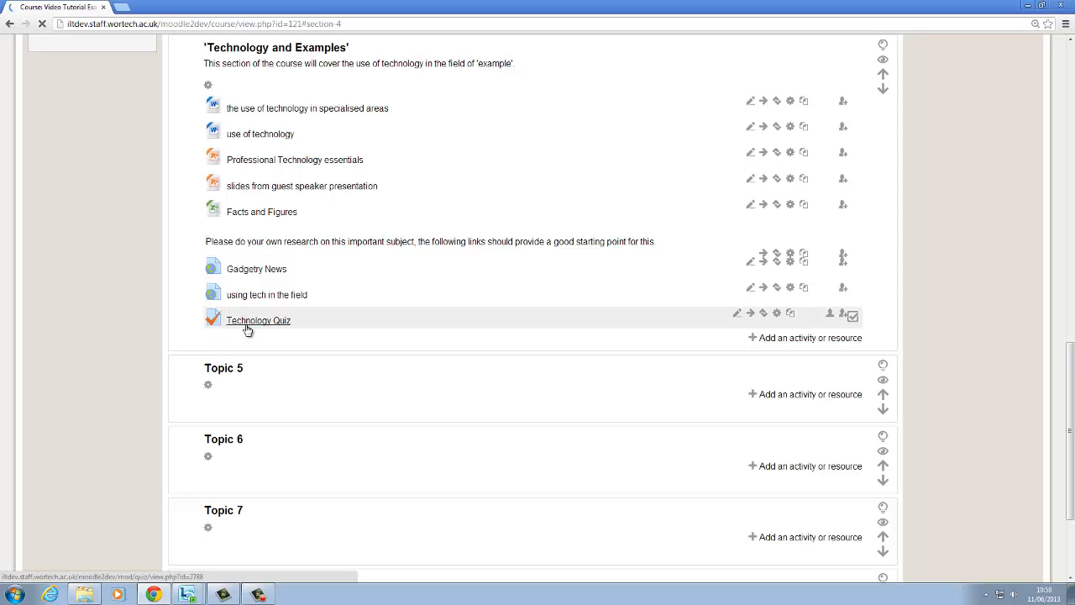
click(248, 327)
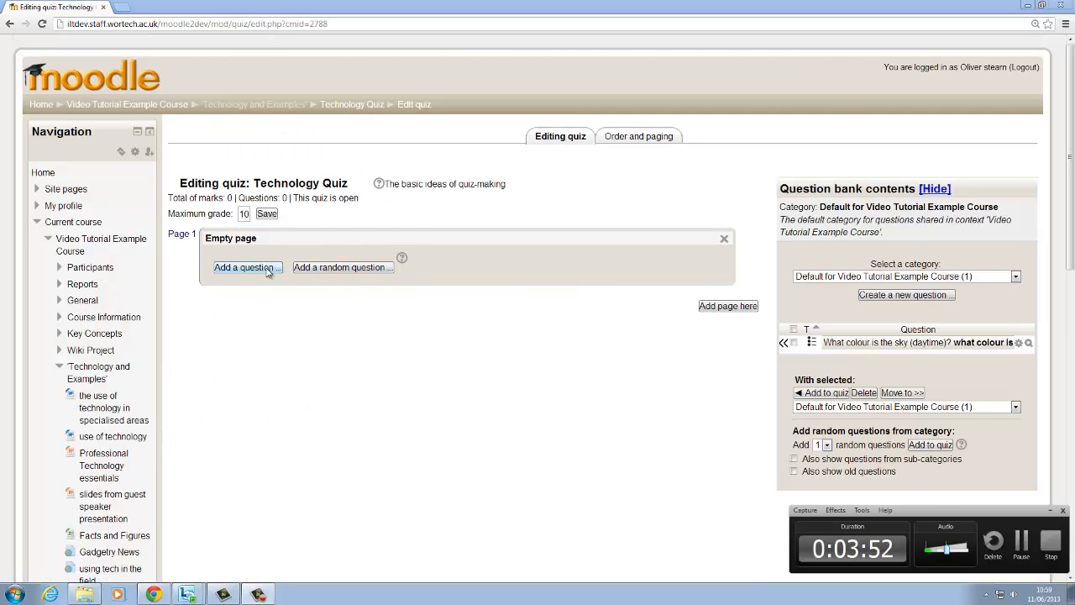
Step: Add a Multiple choice question to the empty quiz page and name it "What colour is the sky?"
click(252, 269)
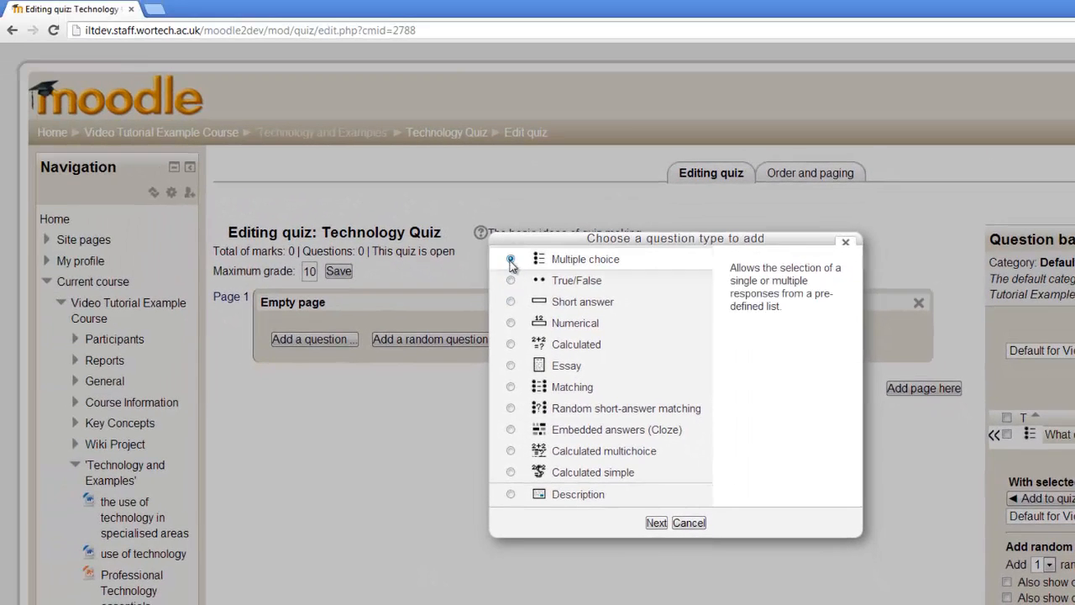
click(642, 513)
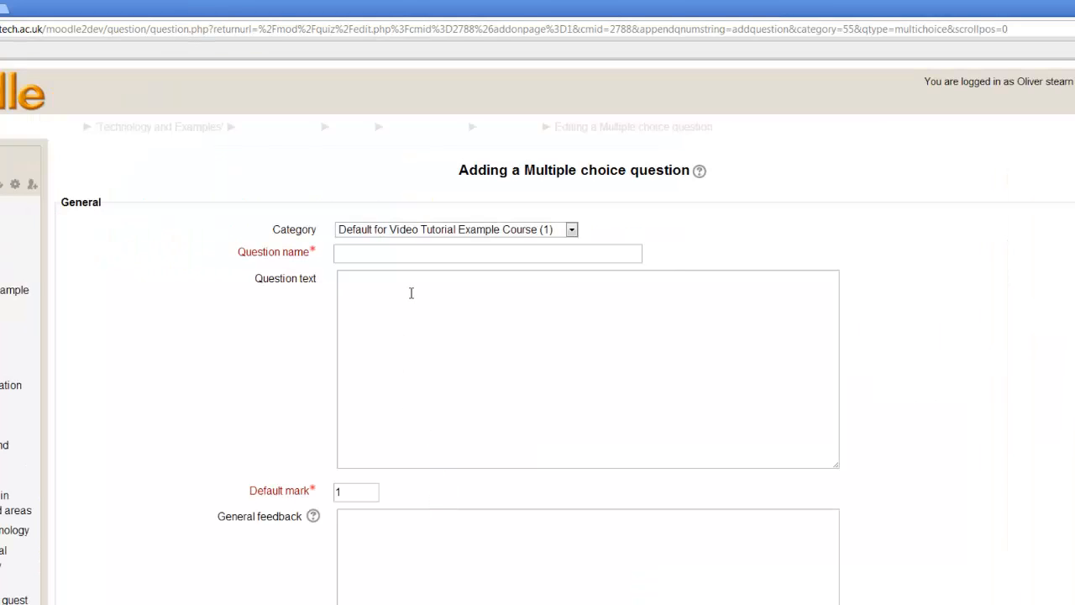
click(426, 251)
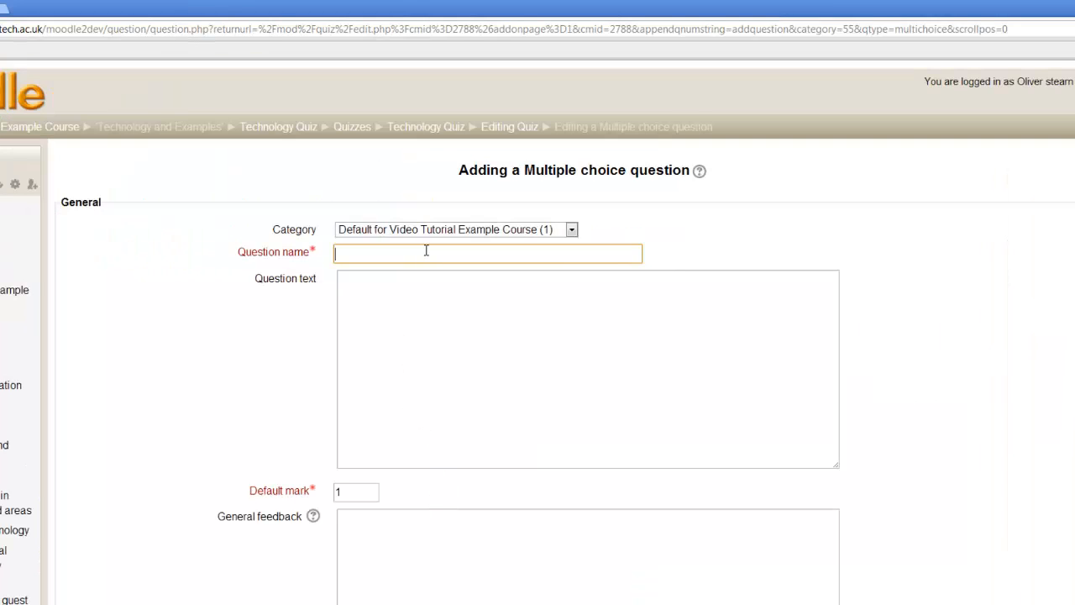
text(What colour is the )
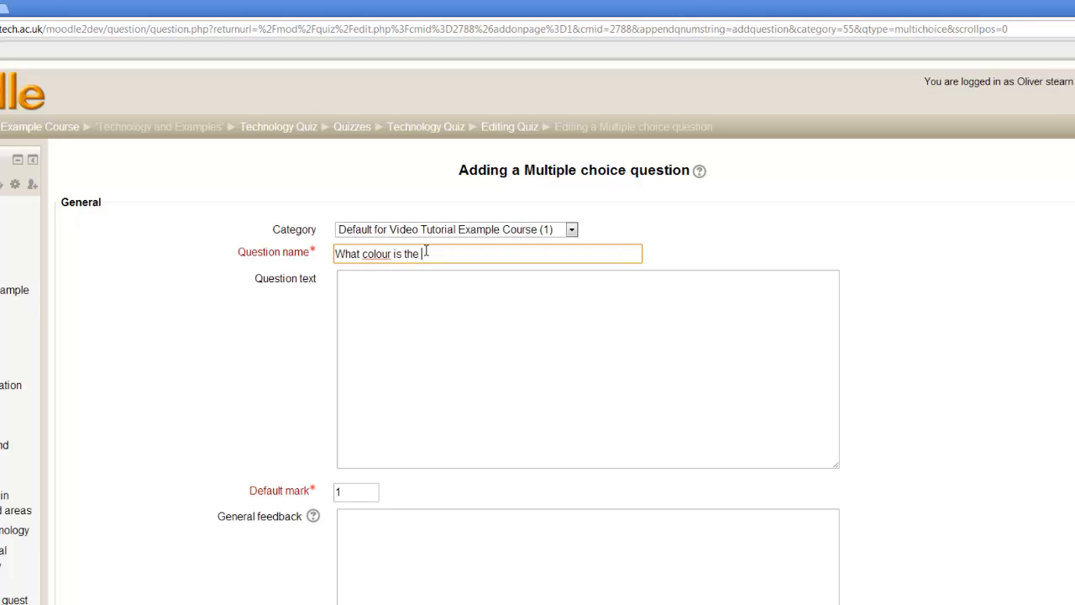
text(sky)
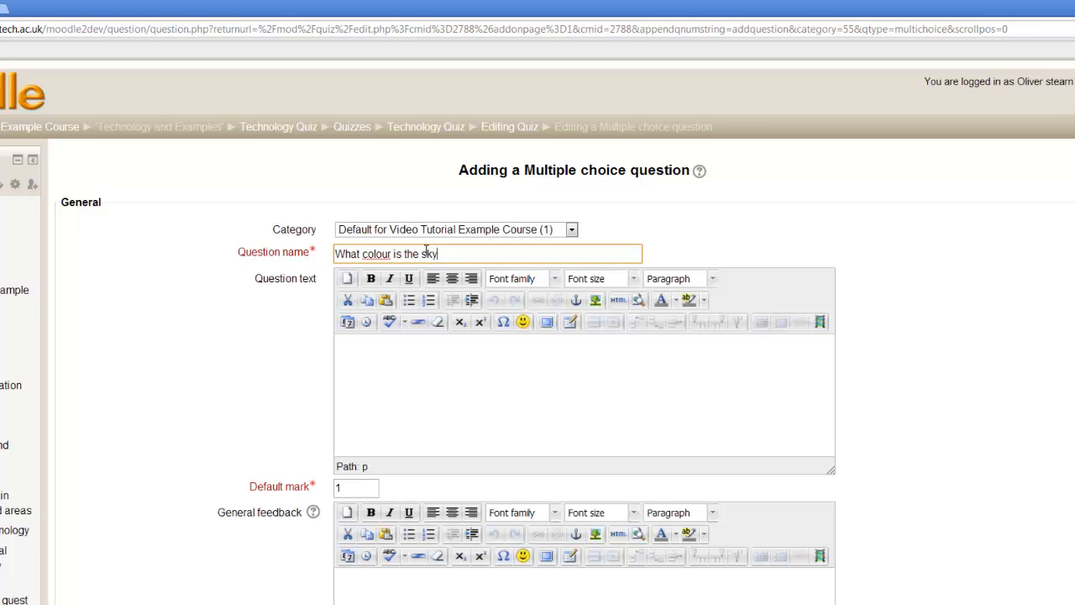
text(?)
Step: Enter "what colour is the sky on a summers day?" as the question text
click(499, 385)
text(what colou)
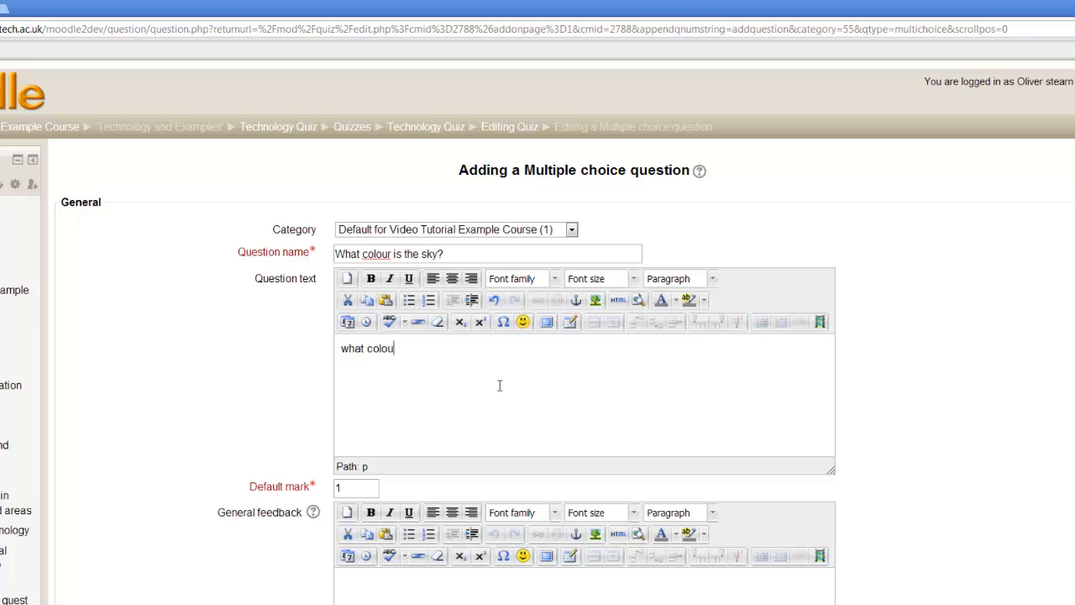
text(r is the sky on a summers )
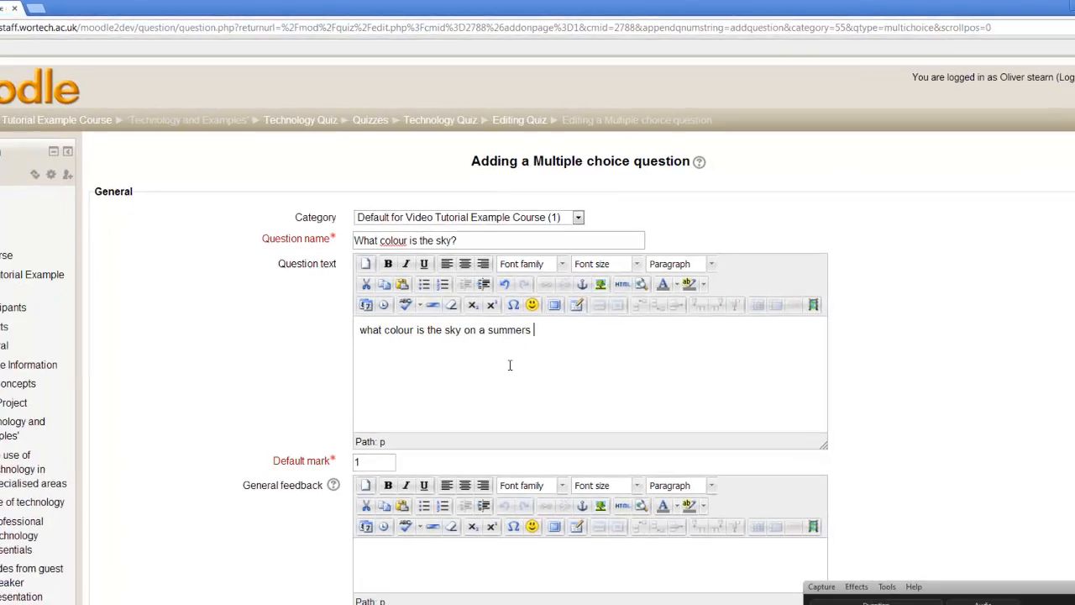
text(day?)
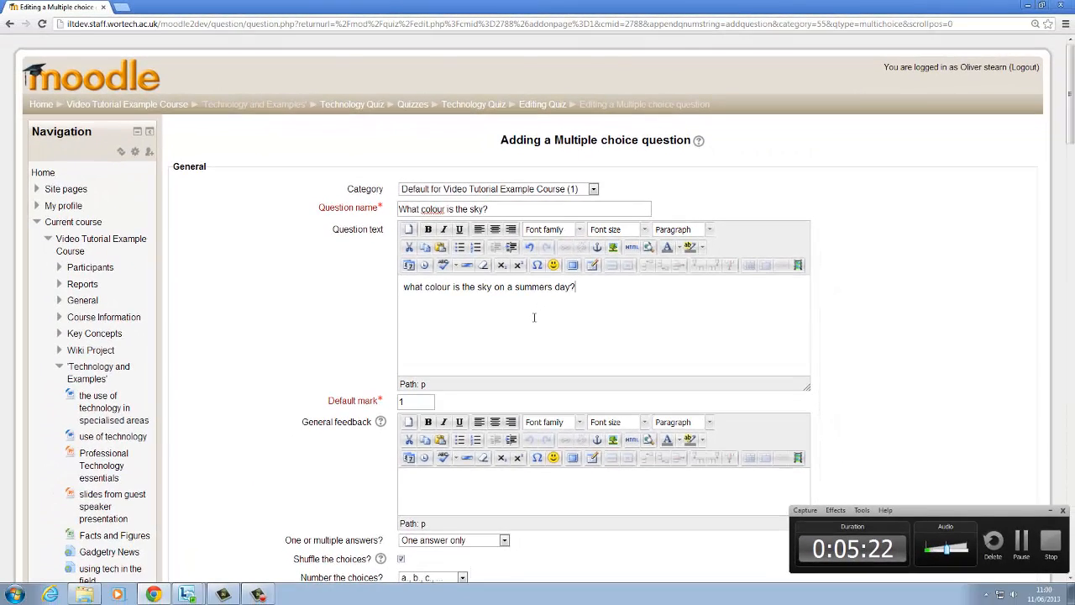
key(Tab)
click(437, 315)
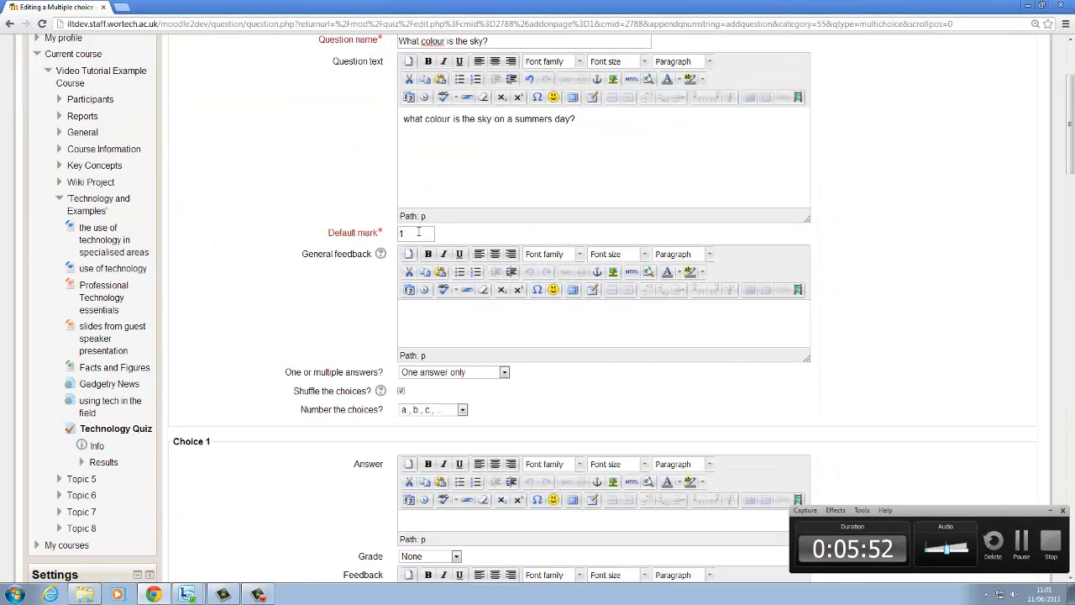
Step: Try a default mark of 5 for the question and set it back to 1
drag(418, 233, 325, 203)
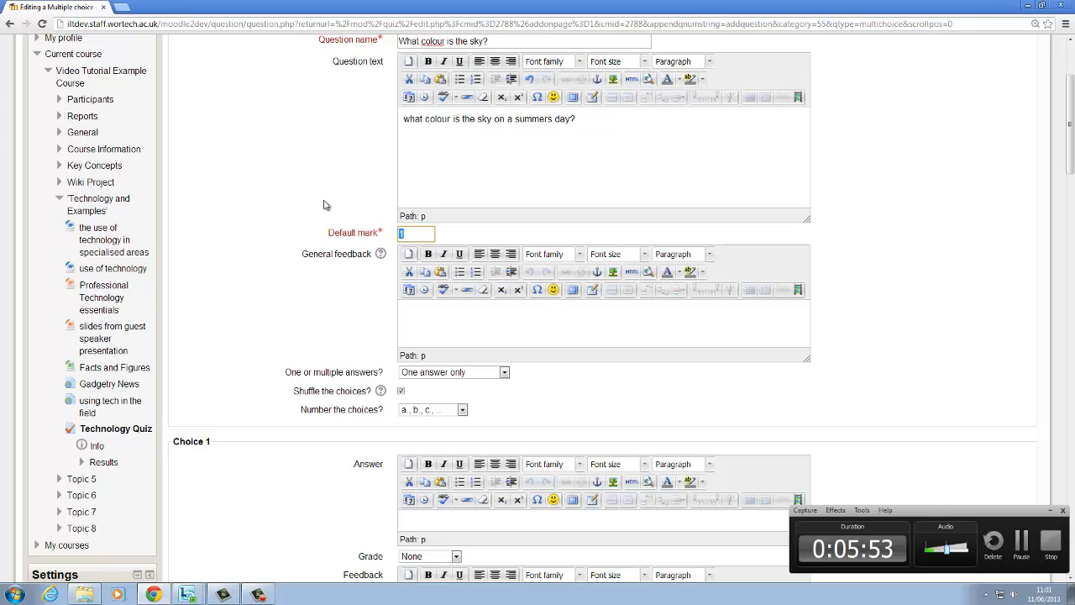
click(428, 322)
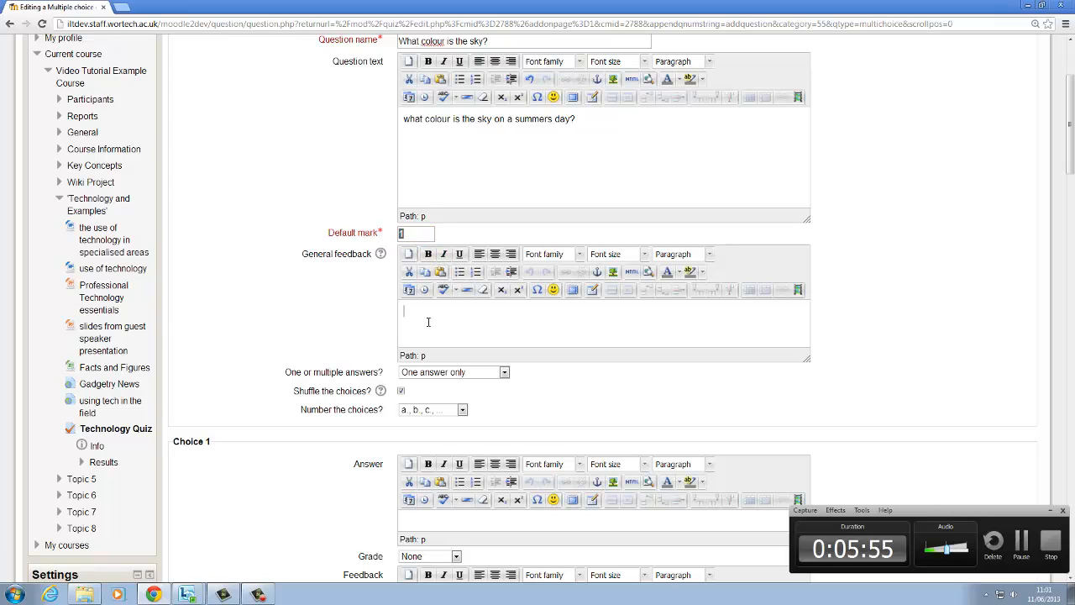
click(418, 234)
click(431, 312)
drag(408, 235, 64, 222)
text(5)
drag(409, 234, 327, 241)
text(1)
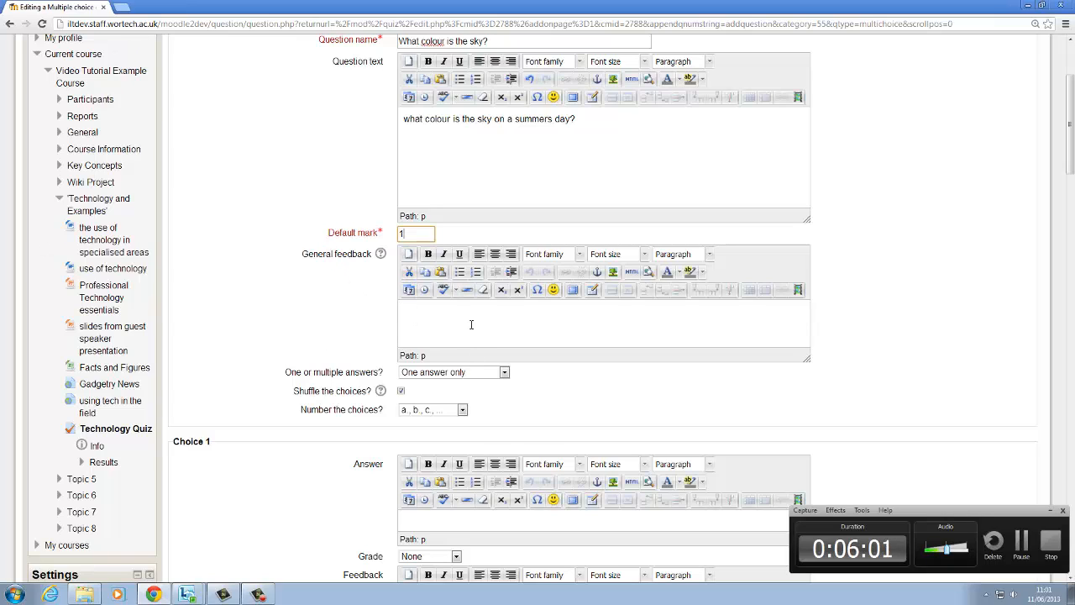
click(467, 316)
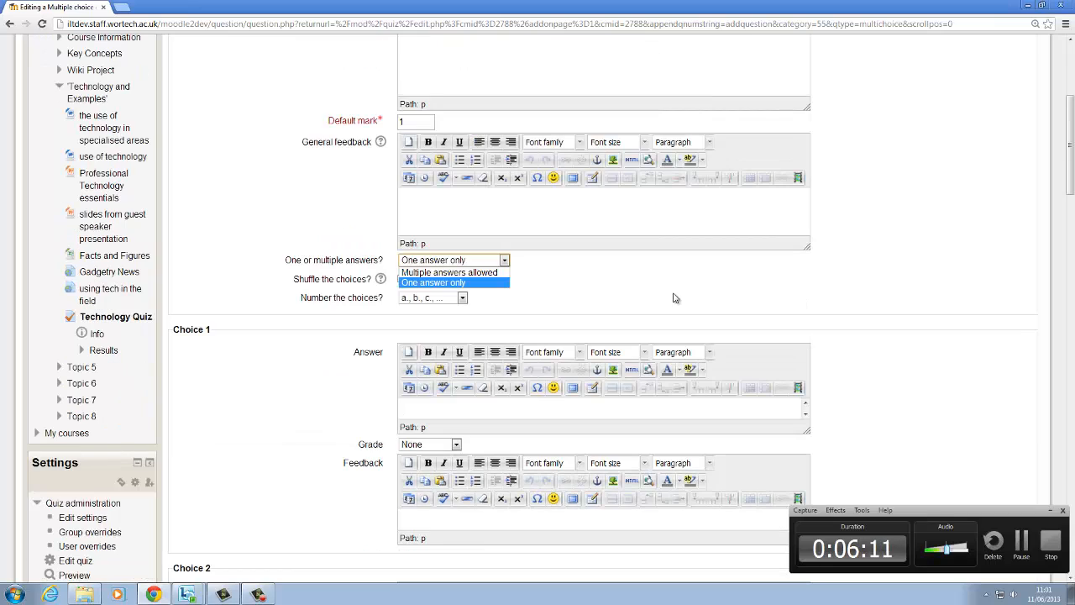
Step: Keep one answer only for the question and fill in Choice 1 with the answer "Blue" and a grade of 100%
click(576, 289)
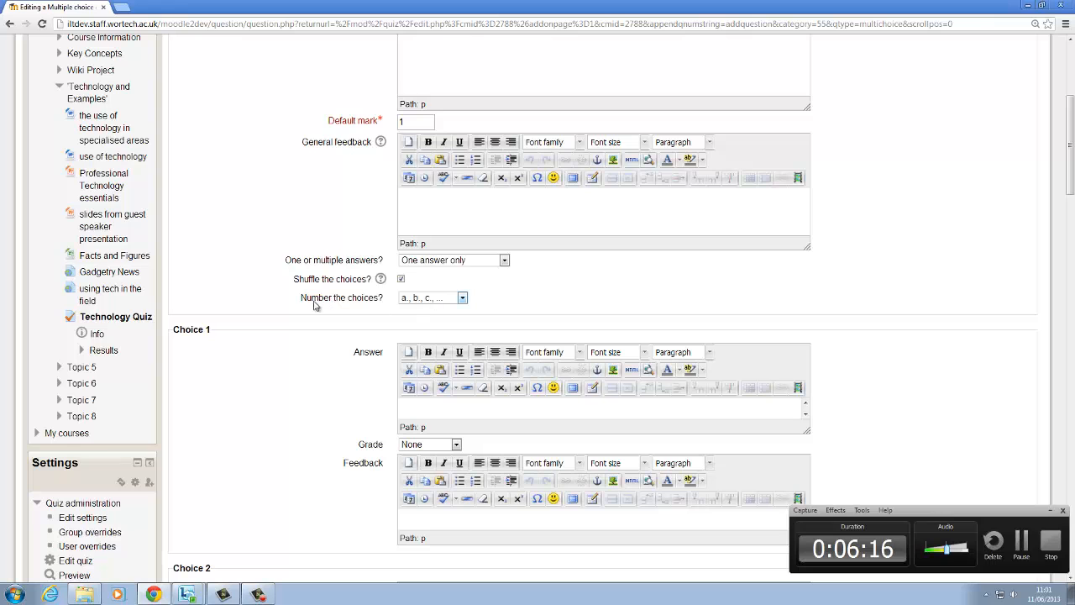
scroll(554, 353, down, 2)
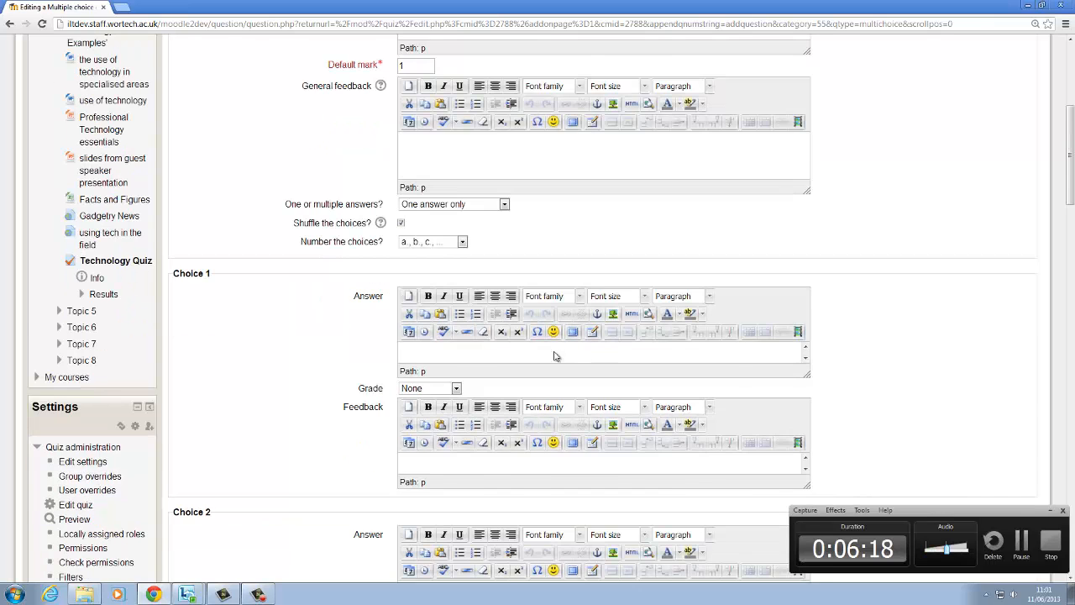
click(436, 281)
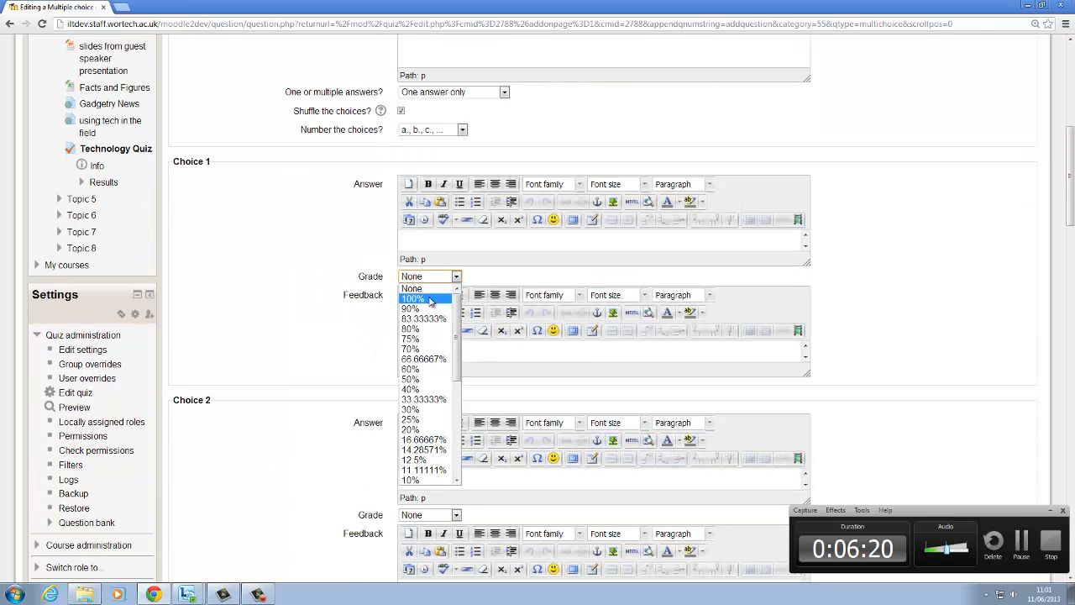
click(424, 299)
click(437, 246)
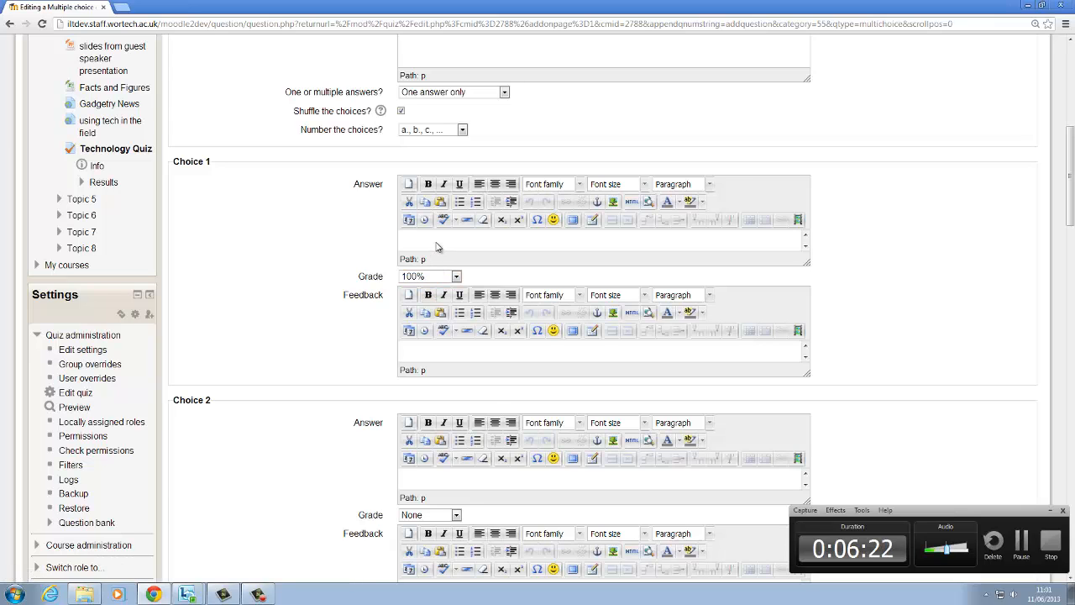
scroll(437, 246, up, 5)
scroll(479, 400, down, 4)
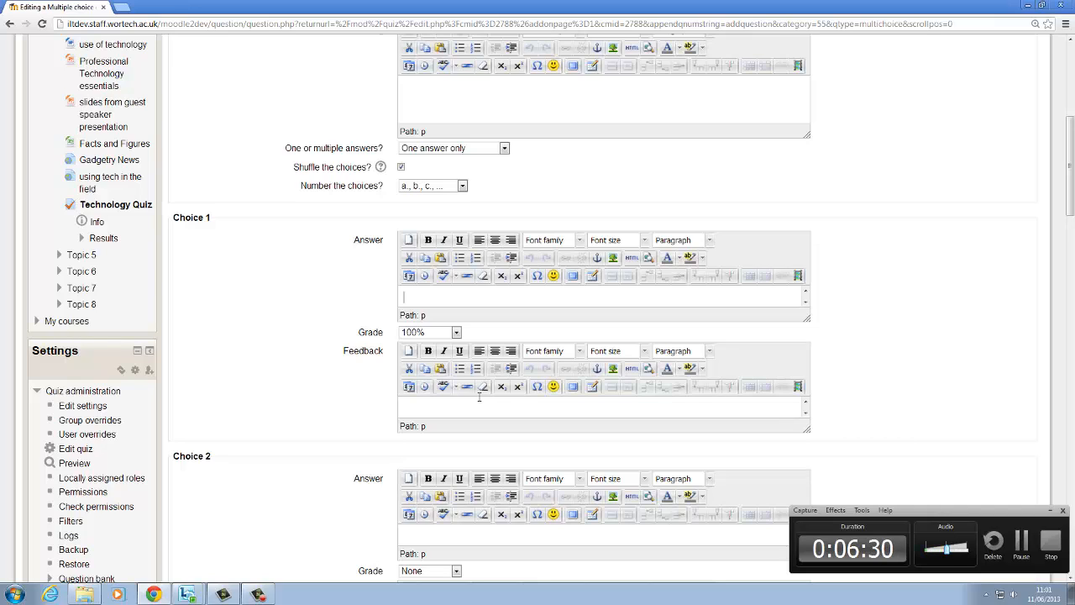
text(lue)
Step: Fill in Choice 2 with the answer "Green", the grade None and the feedback "wrong!"
scroll(467, 378, down, 3)
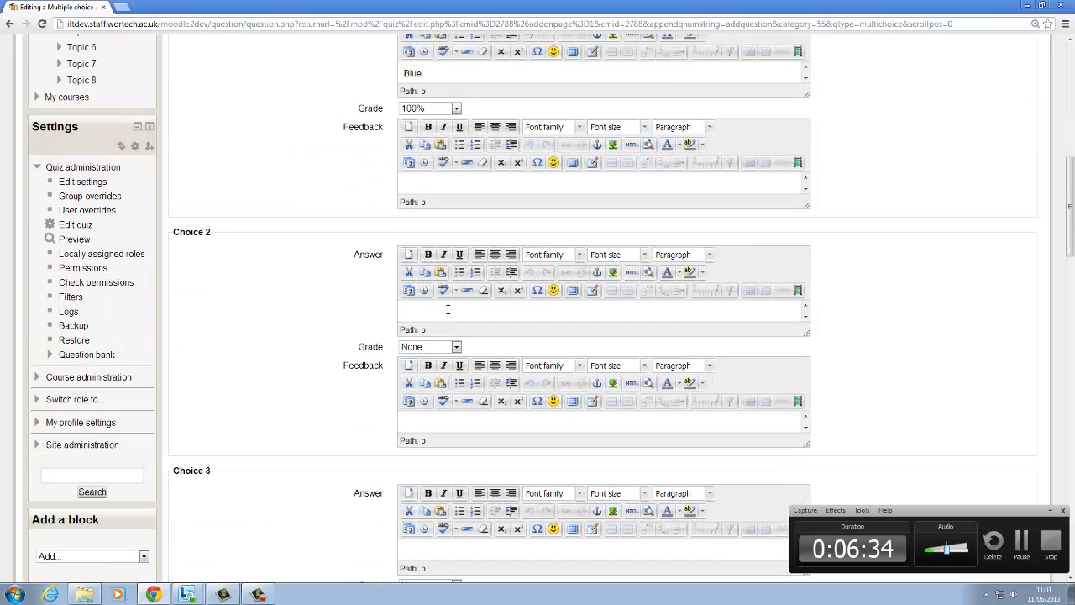
text(Green)
click(451, 347)
scroll(420, 550, down, 2)
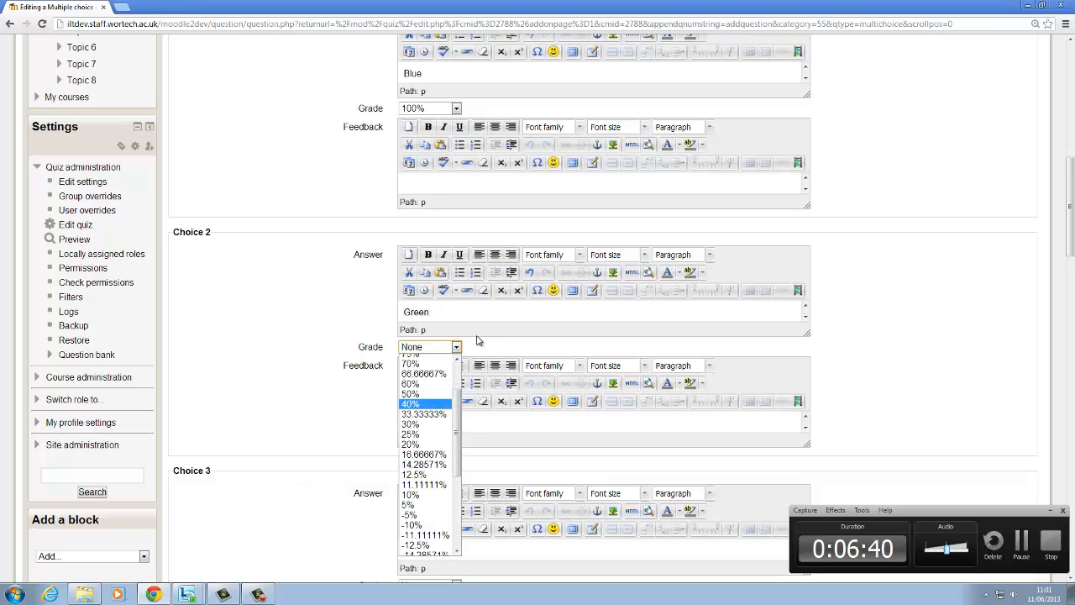
click(444, 330)
click(481, 436)
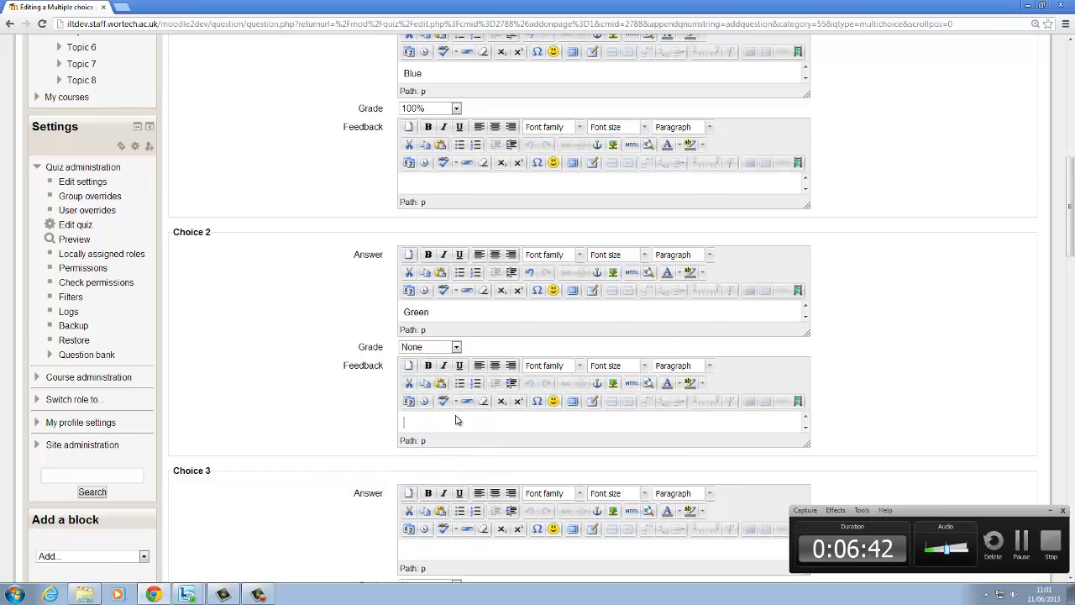
scroll(456, 420, down, 1)
text(wr)
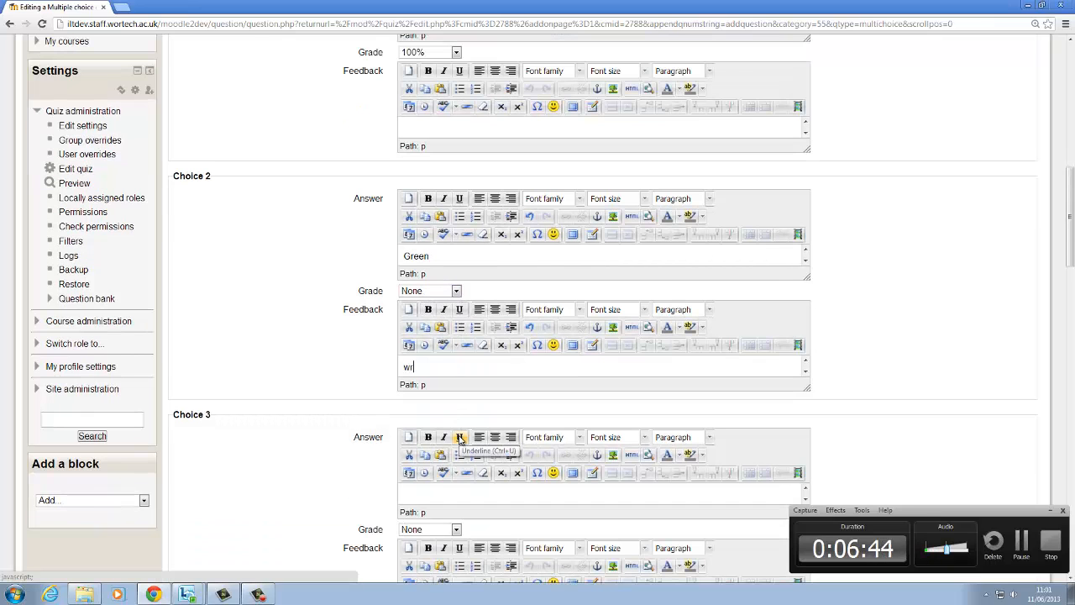
text(ong!)
Step: Fill in Choice 3 with the answer "Purple" and the feedback "Wrong!"
scroll(419, 212, down, 3)
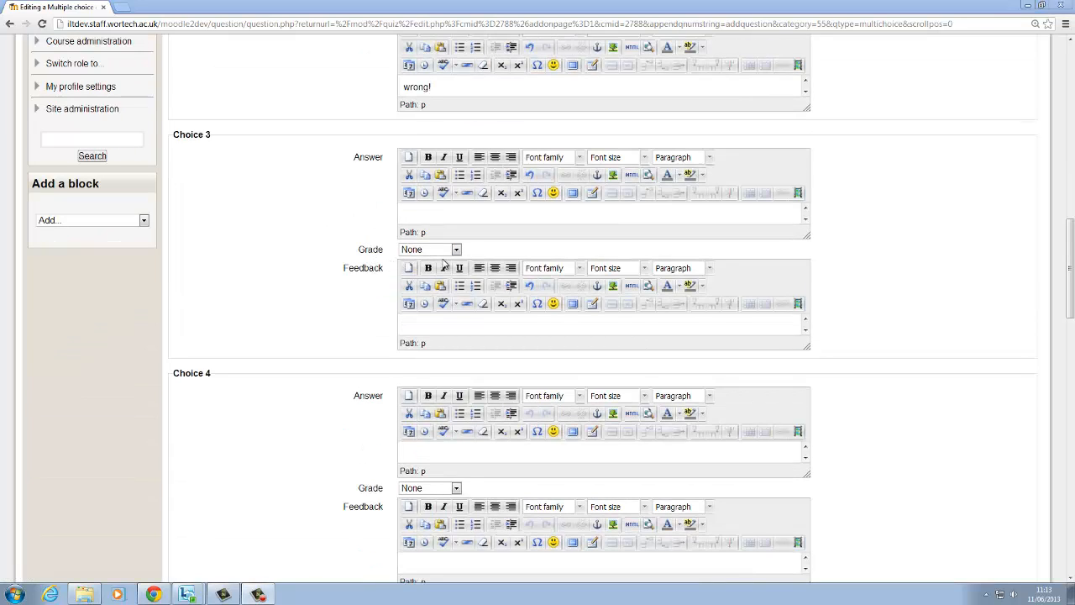
click(420, 213)
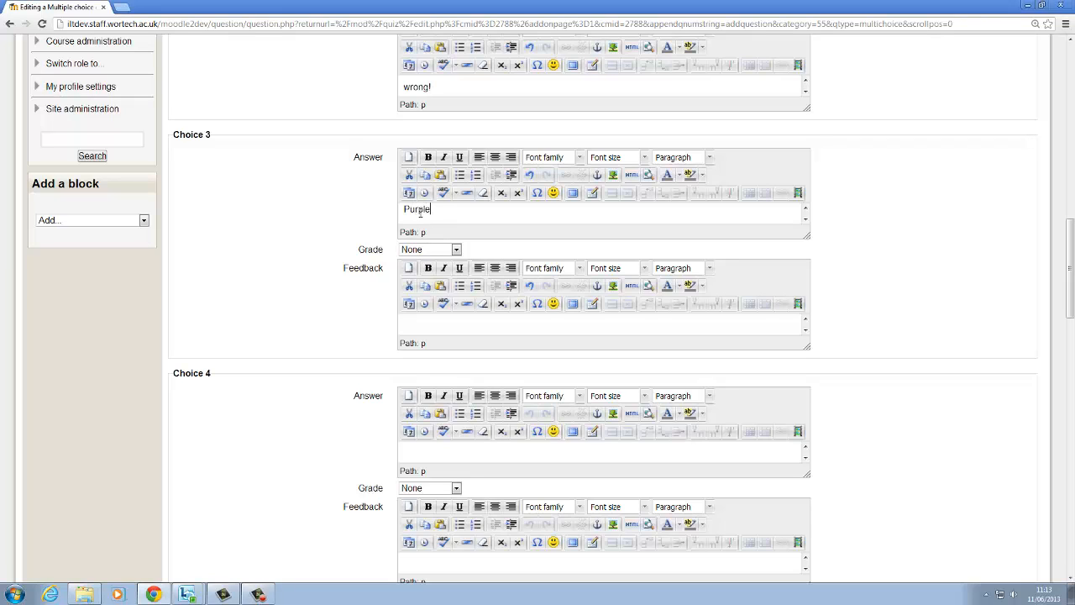
click(452, 329)
text(Wrong!)
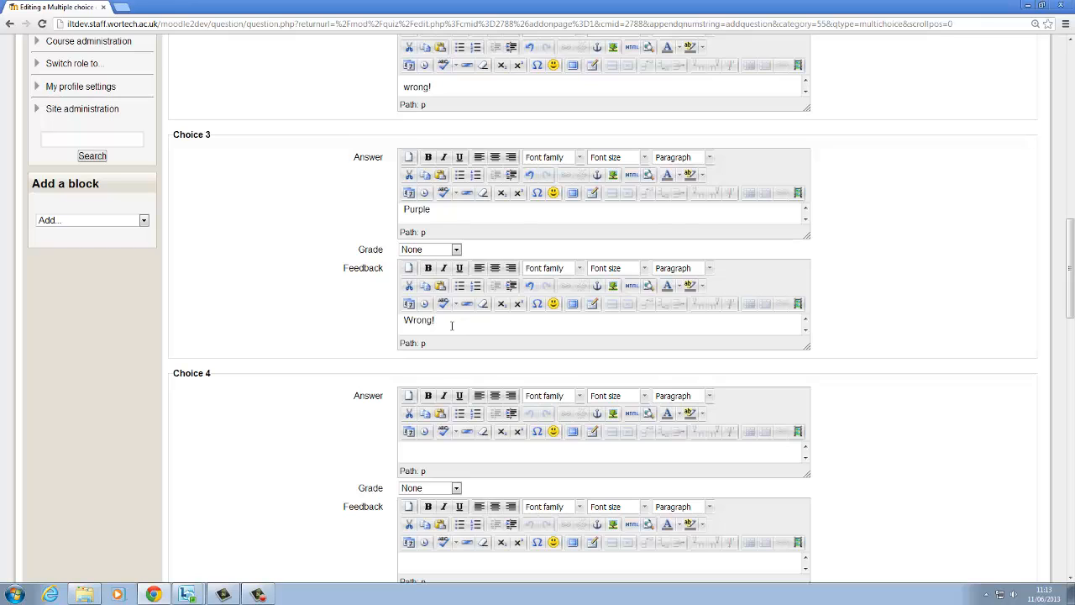
Step: Leave the remaining choices and combined feedback blank, and set the penalty for each incorrect try to 0%
scroll(451, 326, down, 3)
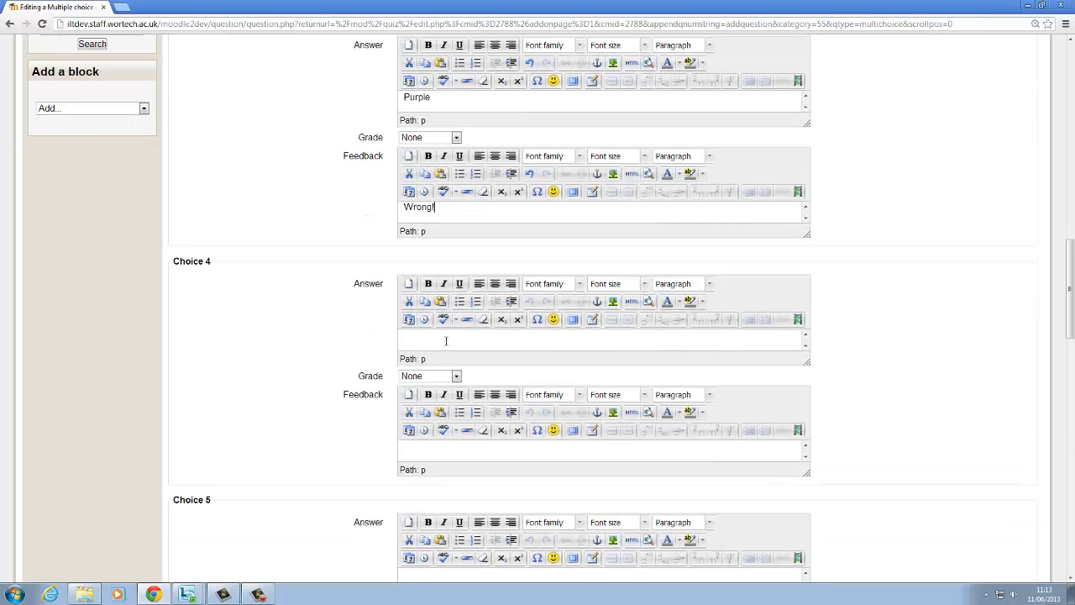
scroll(395, 336, down, 4)
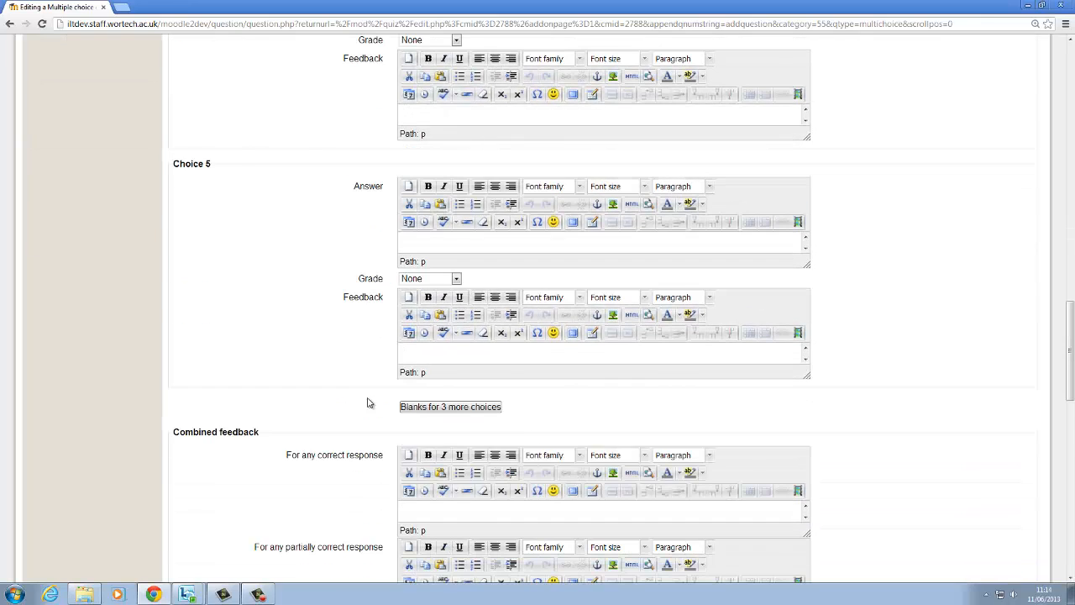
scroll(364, 410, down, 2)
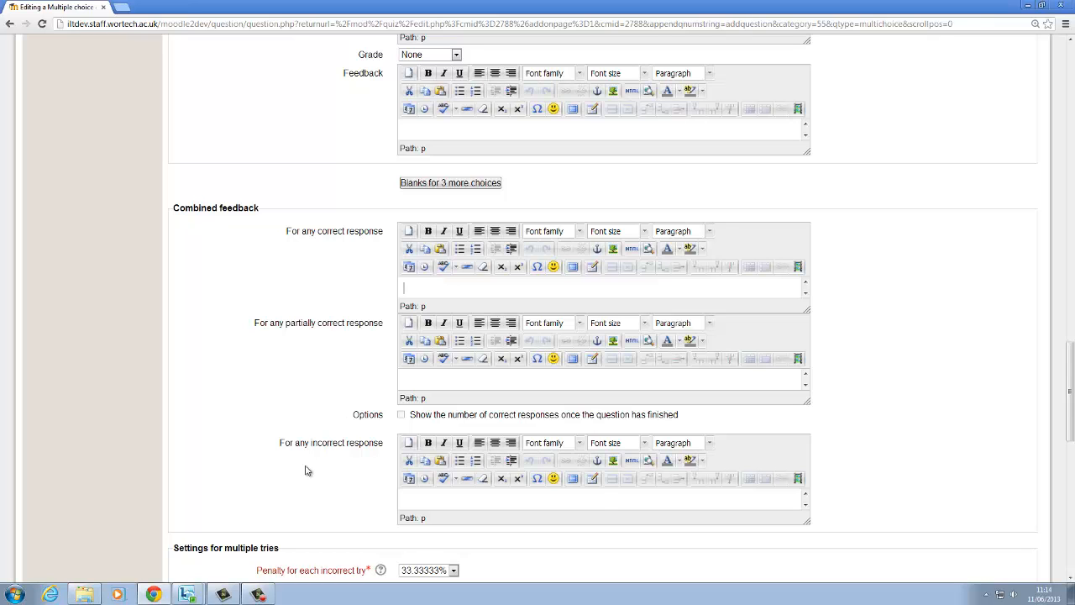
click(596, 493)
scroll(519, 494, down, 1)
scroll(519, 494, down, 5)
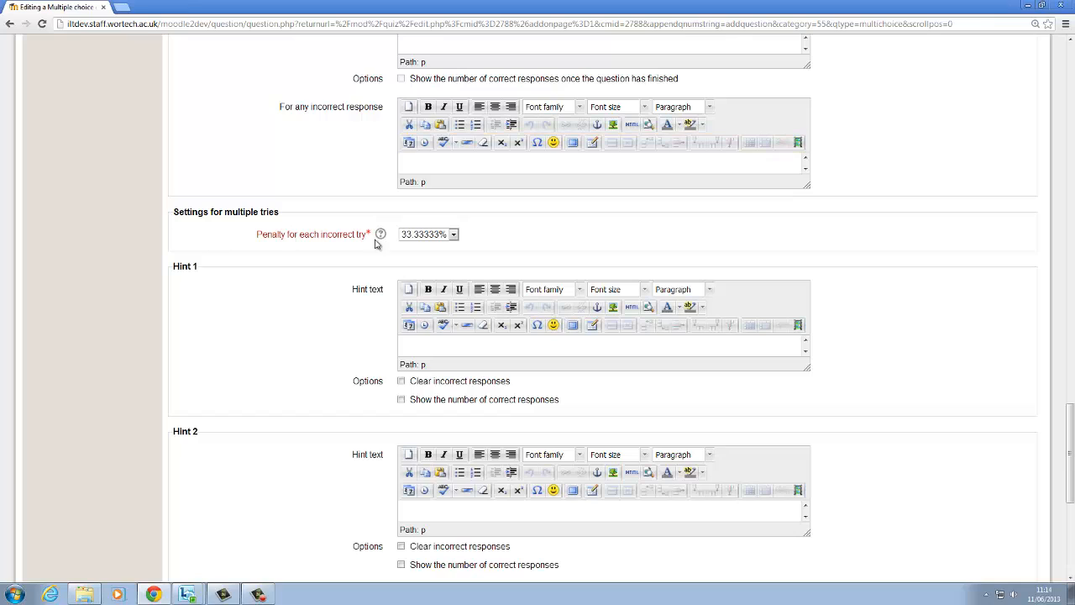
click(453, 234)
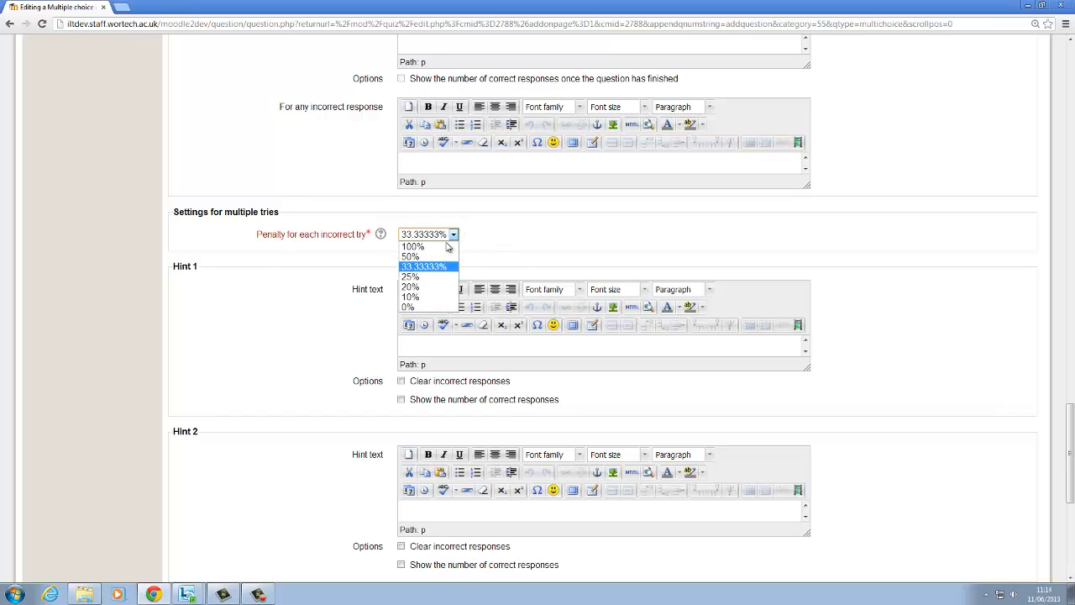
click(260, 258)
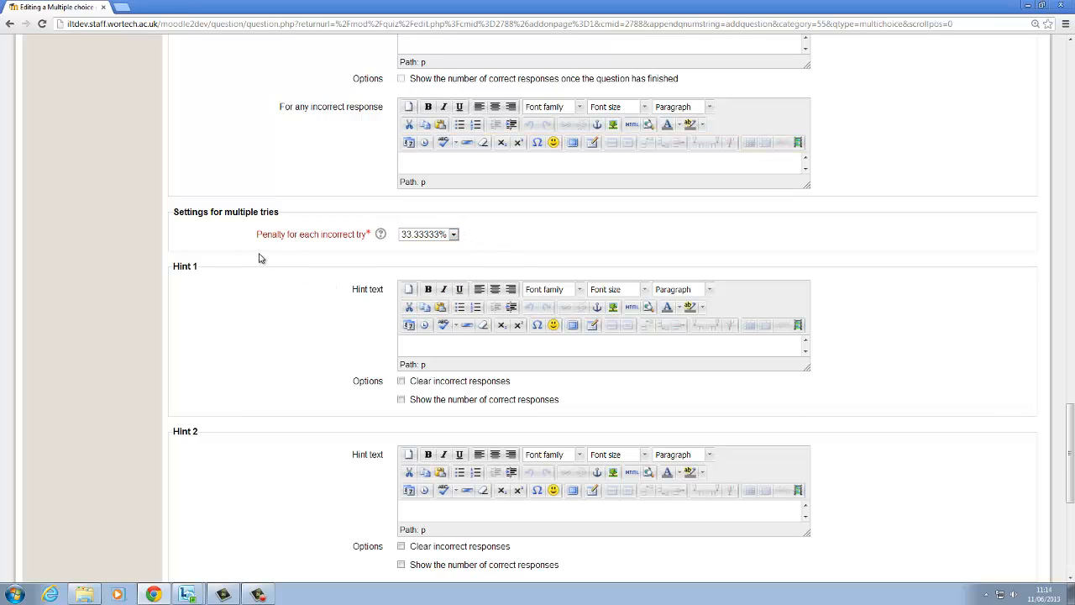
click(453, 236)
key(Down)
key(Down)
key(Down)
key(Down)
key(Return)
Step: Leave the hints and tags empty and save the multiple choice question to the quiz
scroll(283, 432, down, 1)
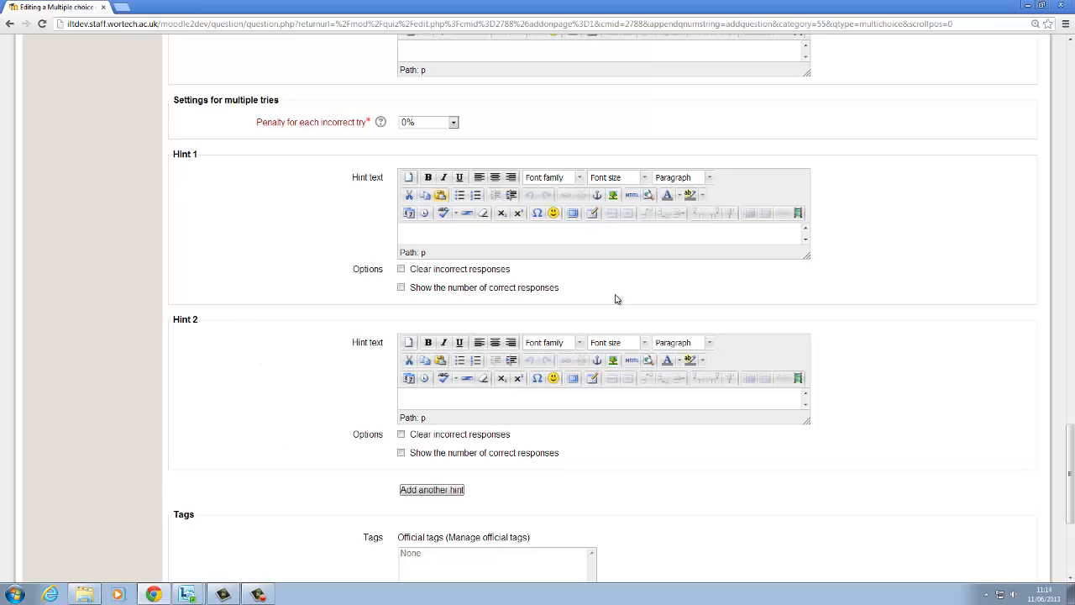
scroll(319, 401, down, 3)
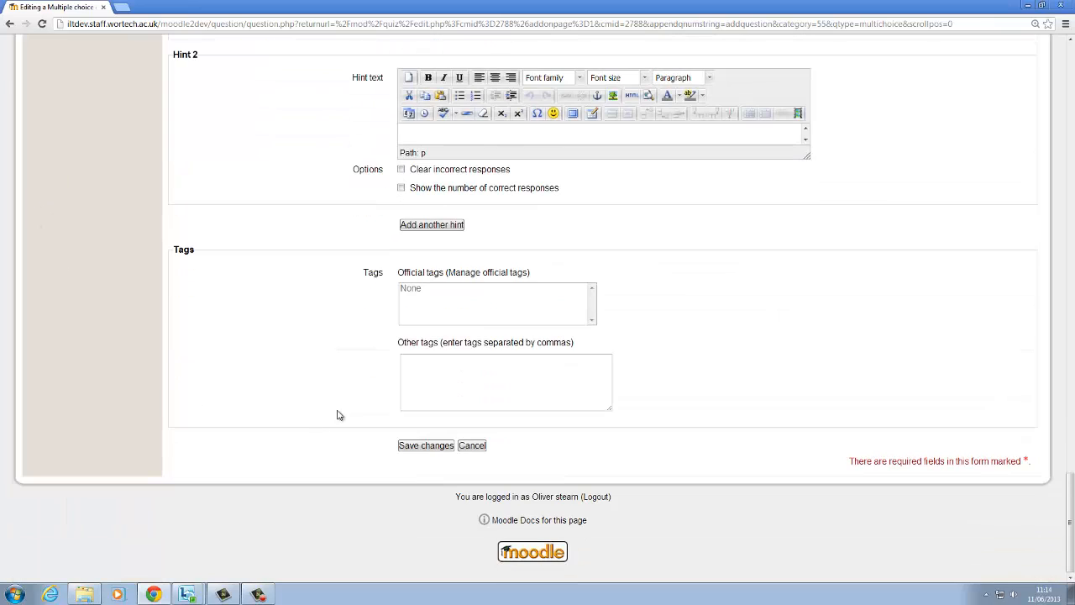
middle_click(324, 429)
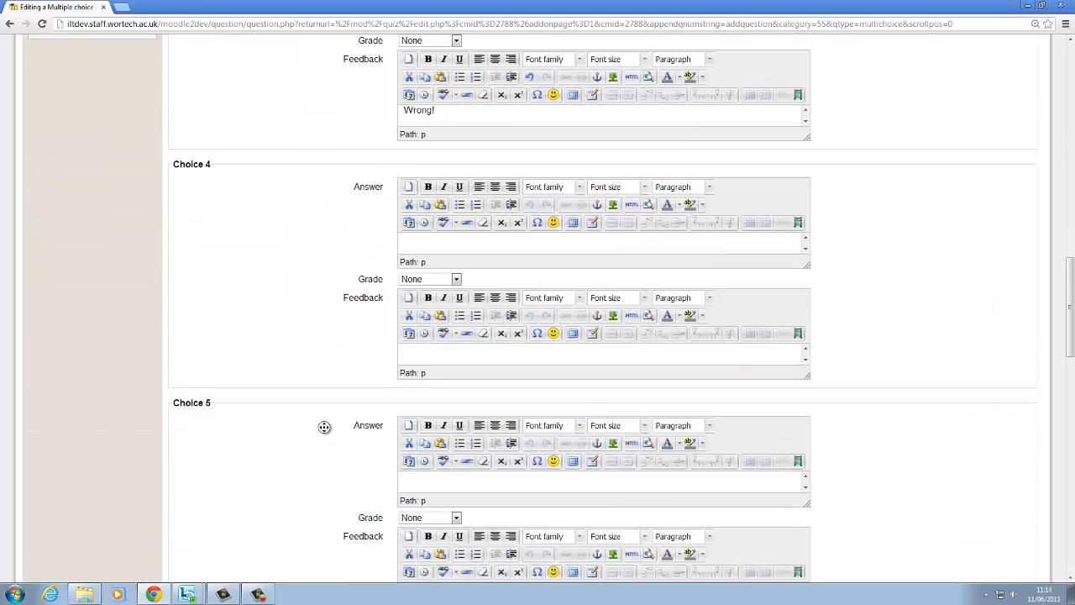
click(446, 451)
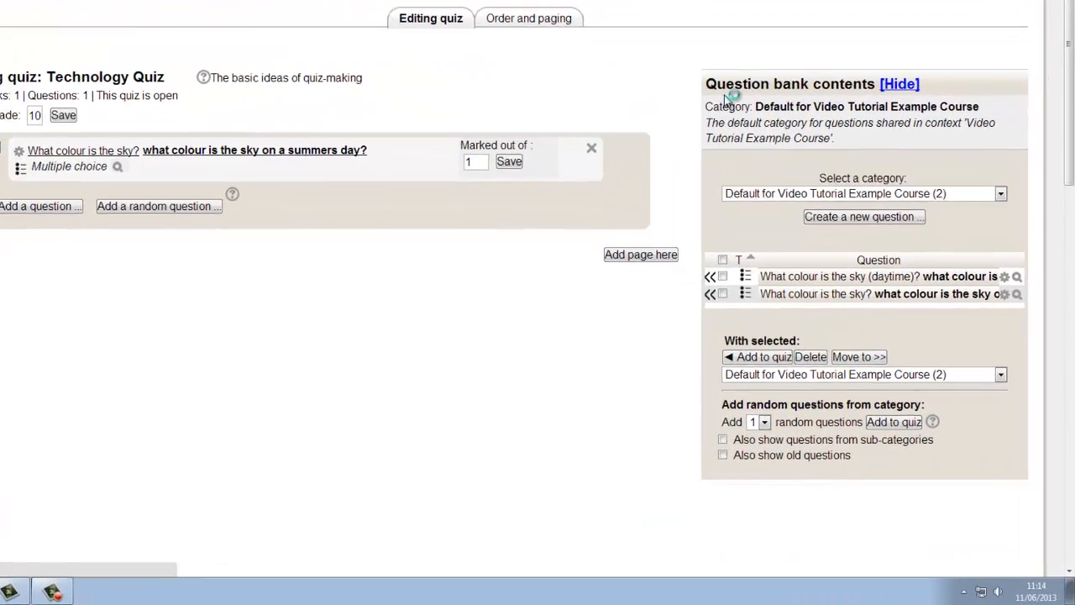
Step: Add the "What colour is the sky (daytime)?" question from the question bank contents to the quiz
drag(706, 83, 840, 83)
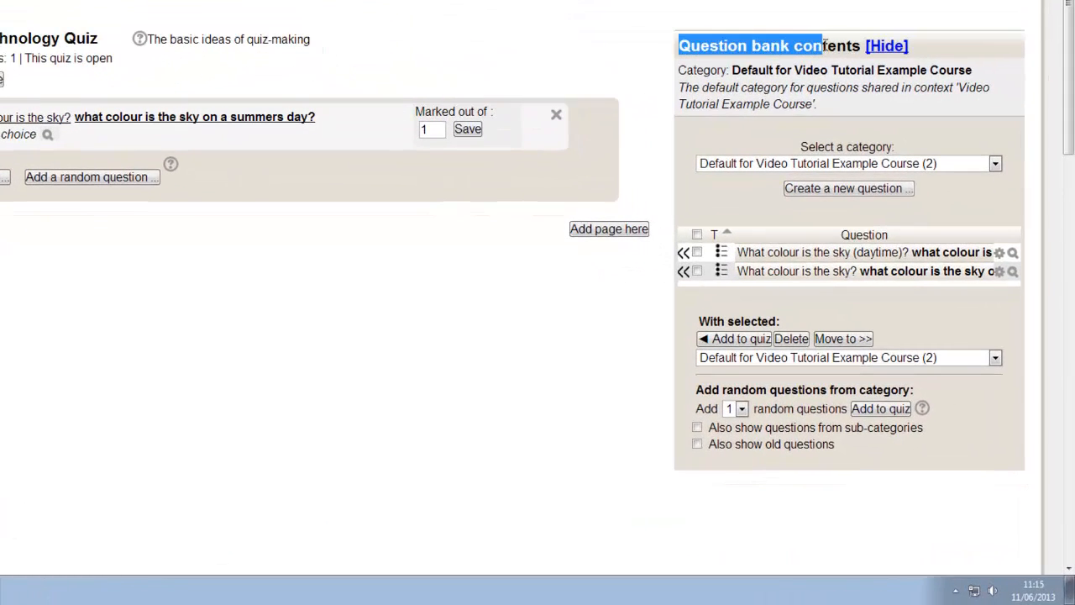
drag(823, 46, 862, 46)
click(645, 74)
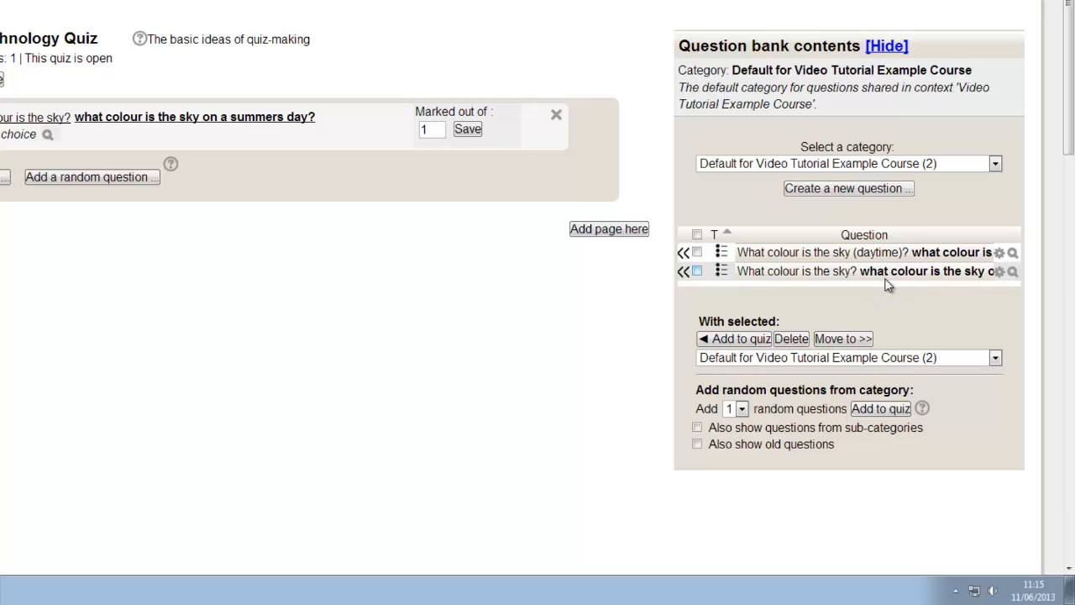
click(697, 272)
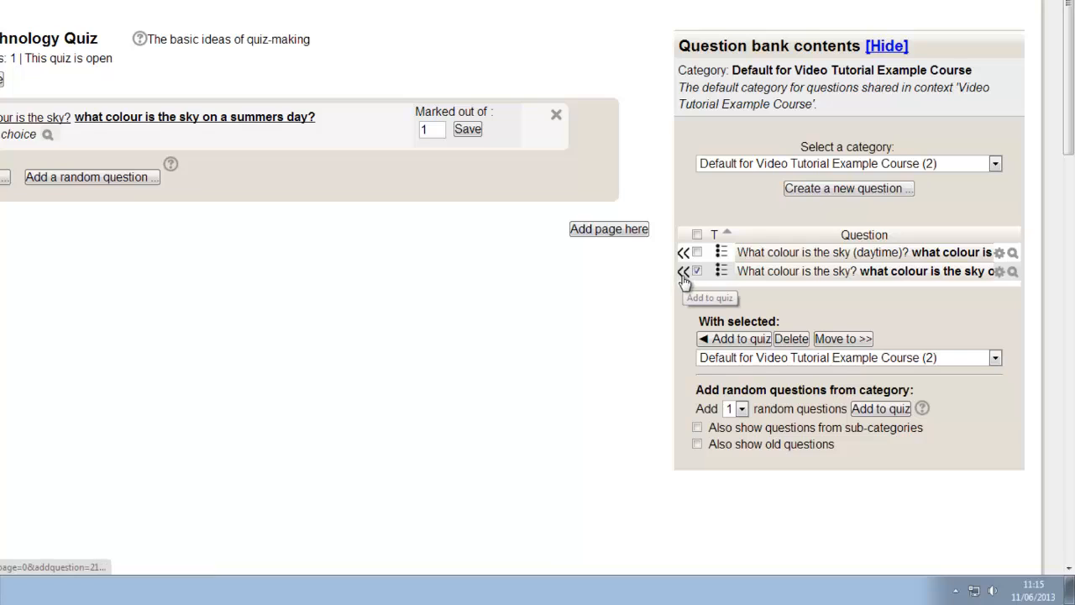
click(683, 277)
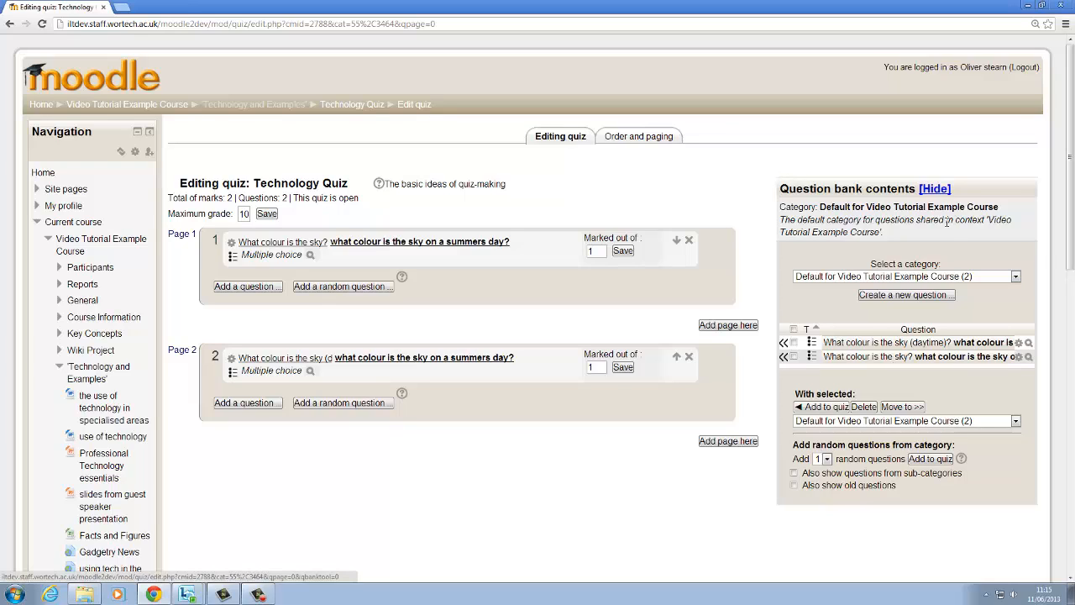
Step: Examine the question categories available in the question bank, keeping the course's default category
click(891, 279)
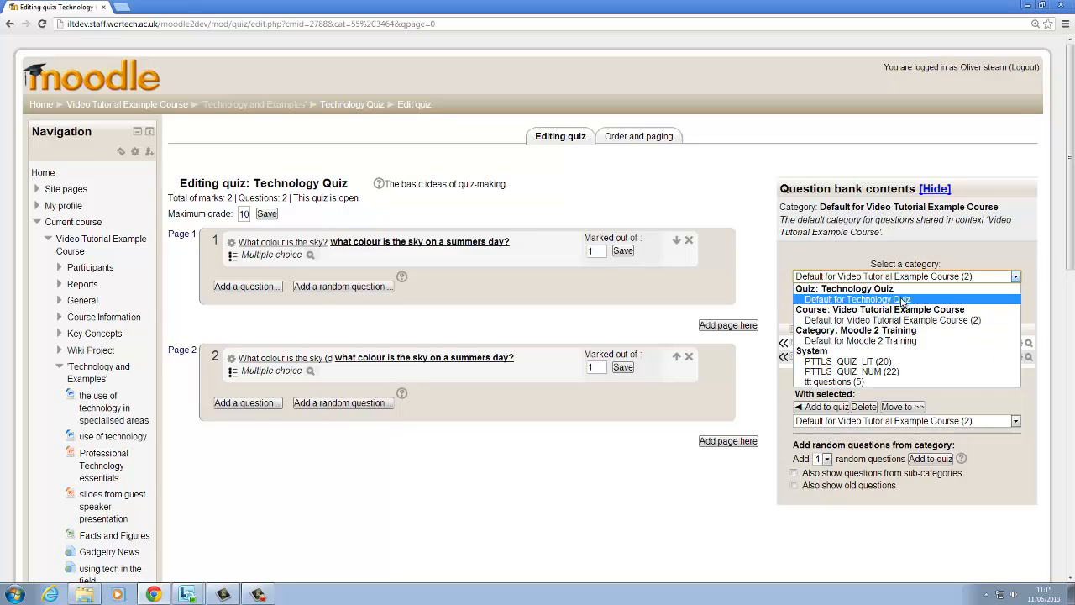
click(762, 254)
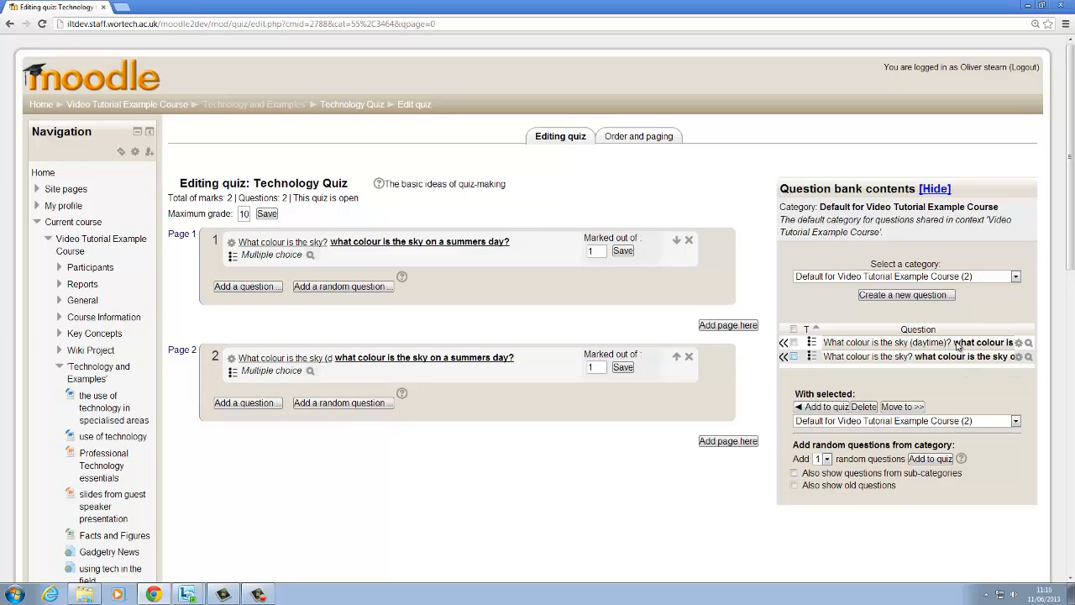
click(1007, 278)
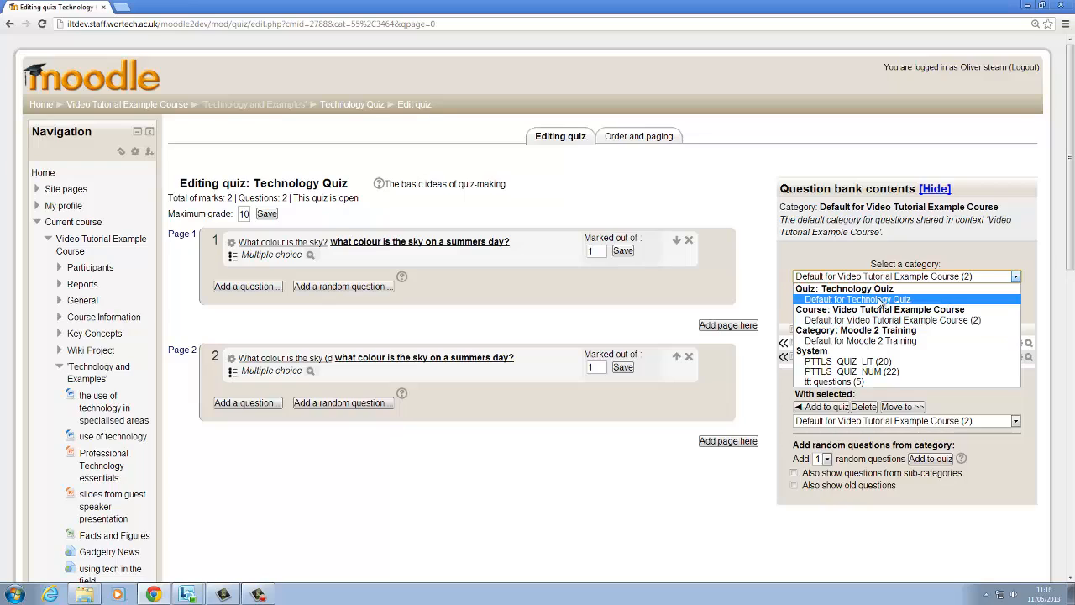
click(806, 241)
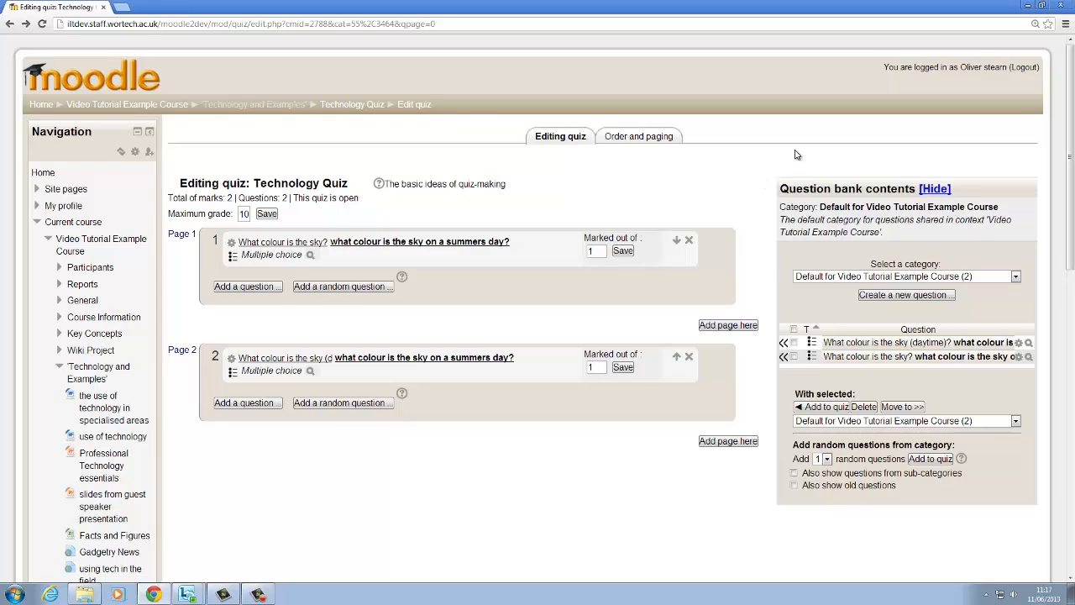
Step: Select both sky questions in the question bank contents and delete them
click(794, 343)
click(794, 356)
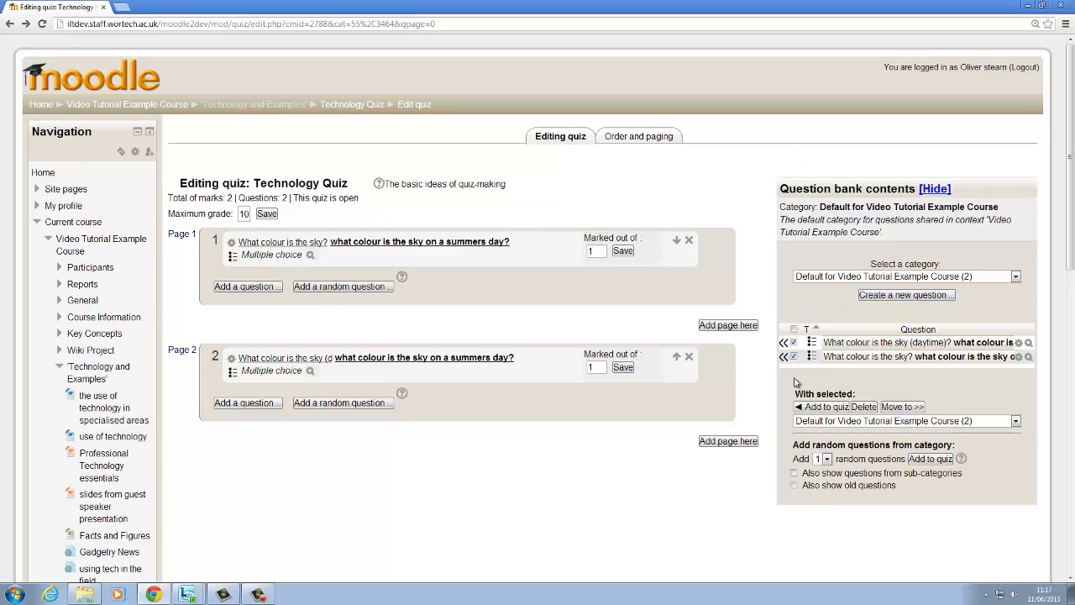
click(866, 406)
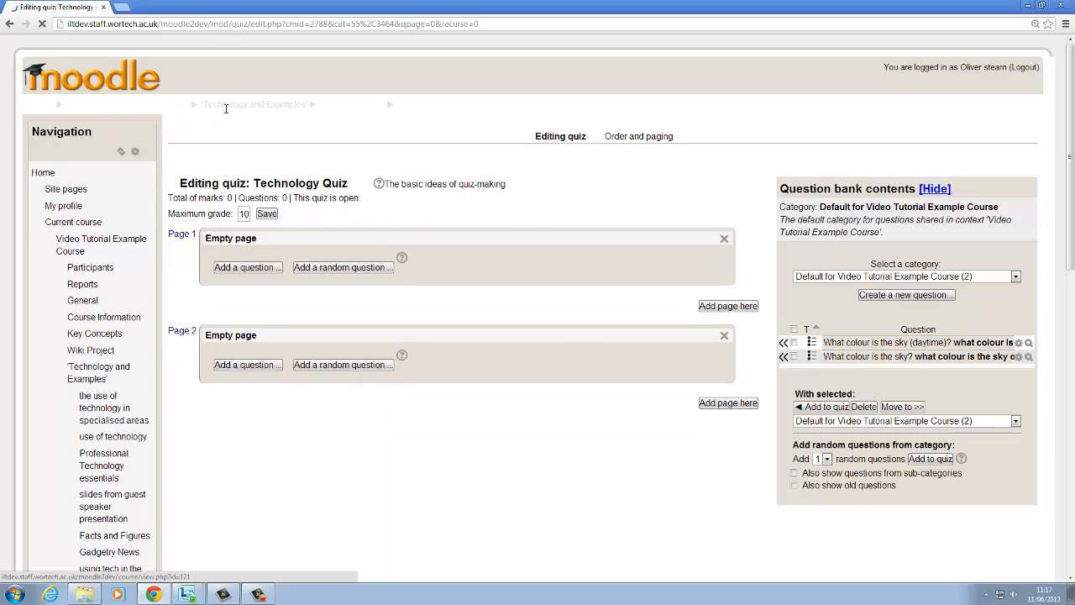
Step: Return to the Video Tutorial Example Course page and open the course's question bank with its administration options
click(151, 110)
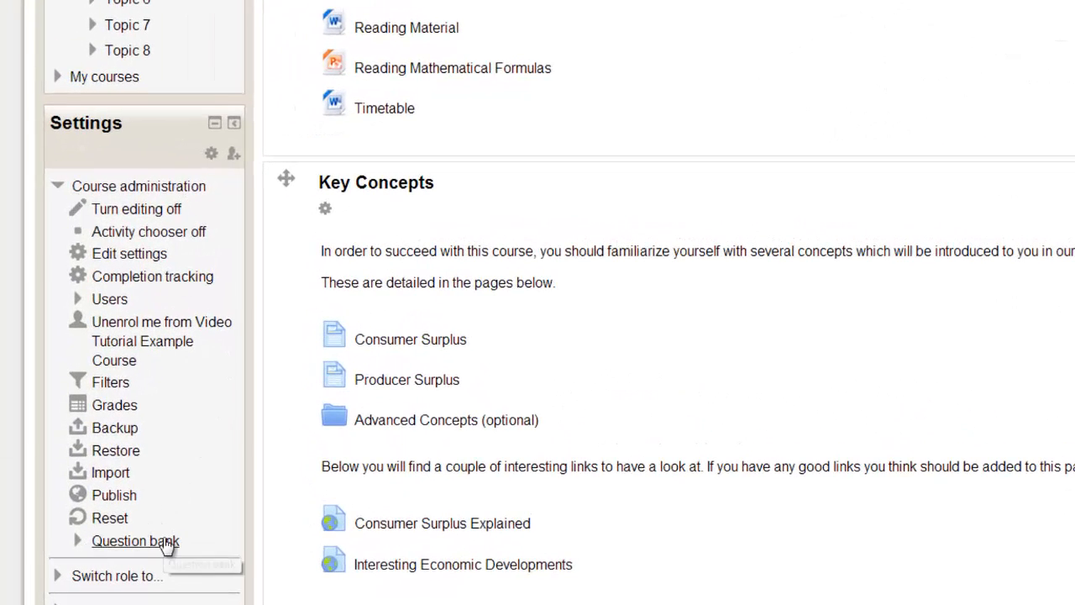
click(133, 544)
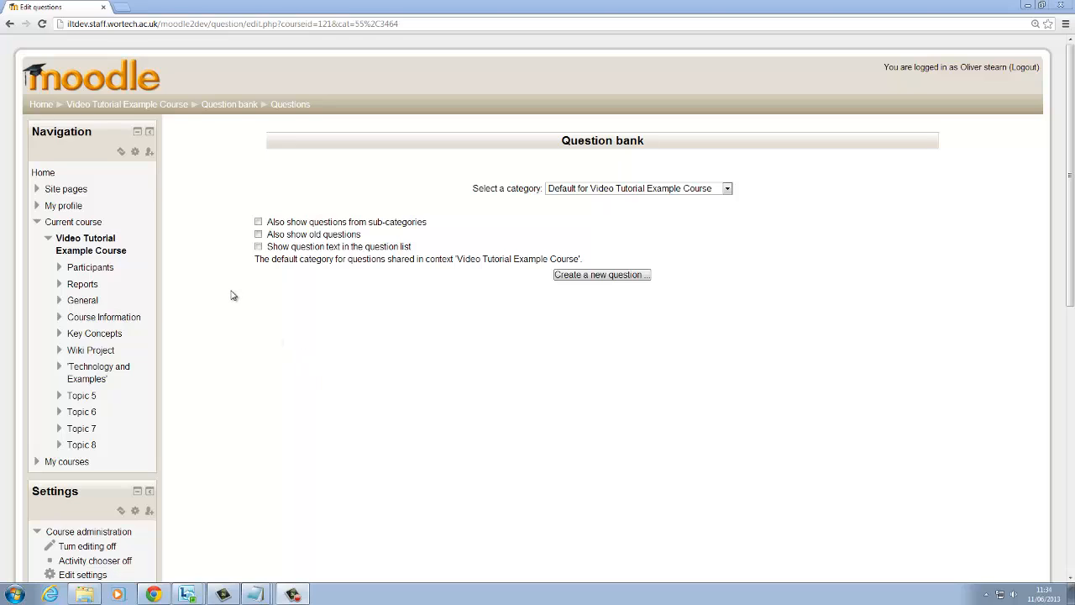
scroll(255, 300, down, 3)
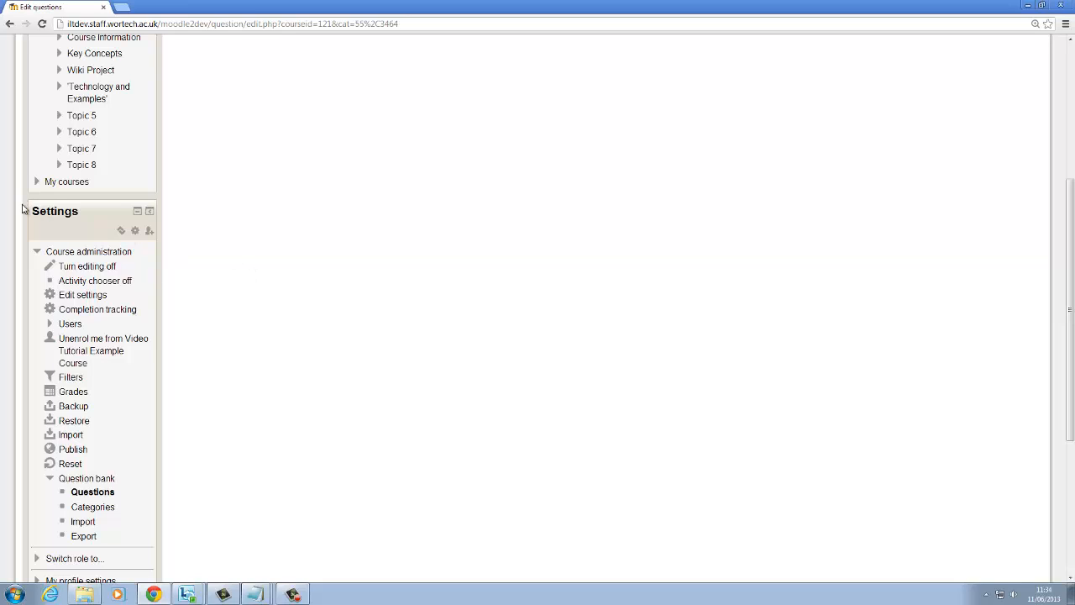
Step: Open the course's question import page and look over the question template files in the templates folder
click(84, 524)
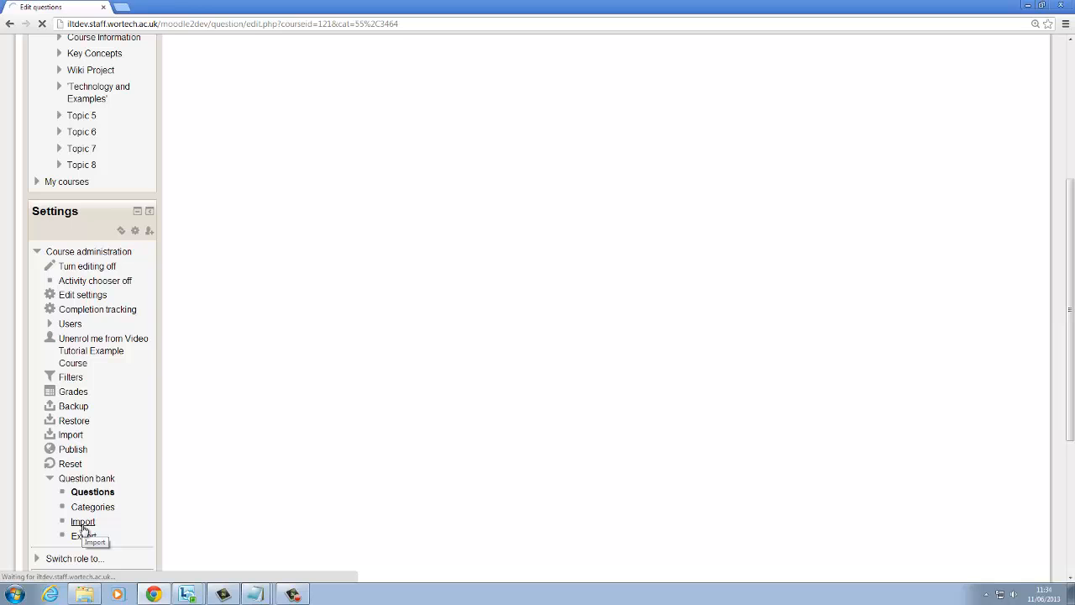
click(88, 522)
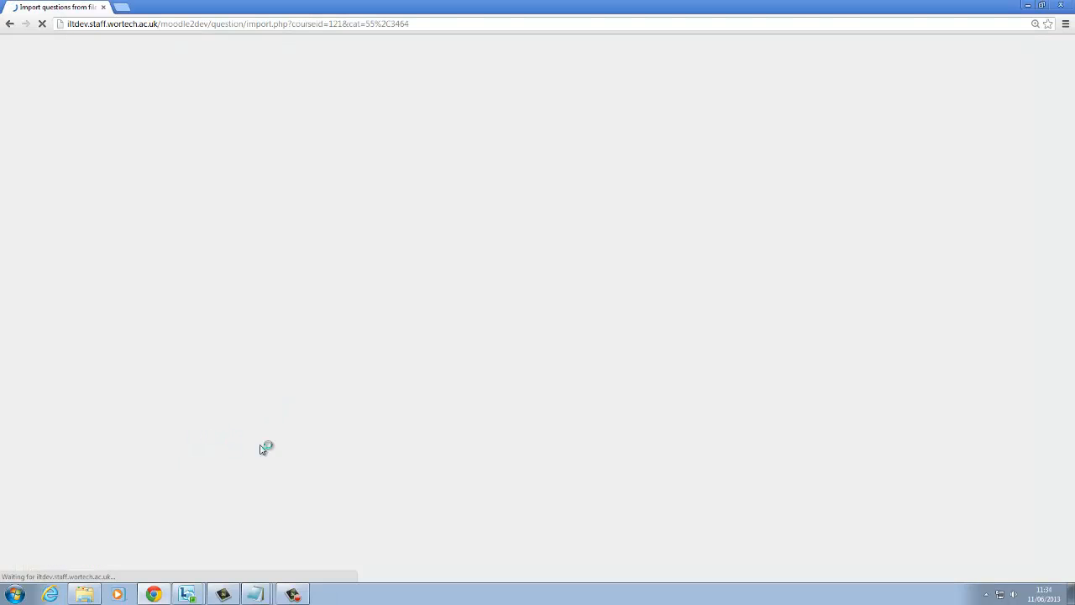
click(84, 594)
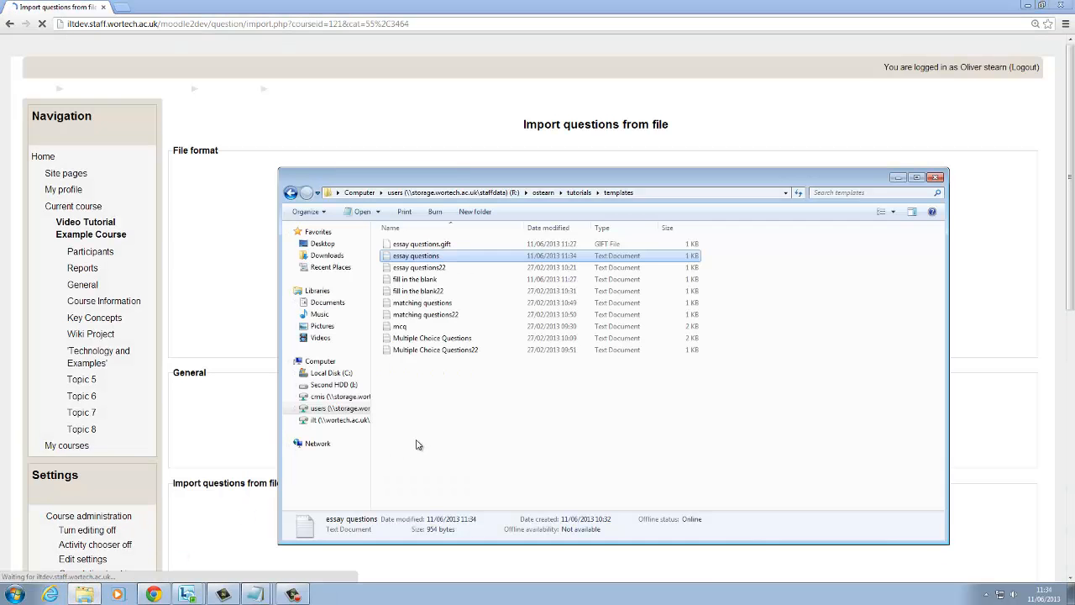
drag(439, 442, 390, 255)
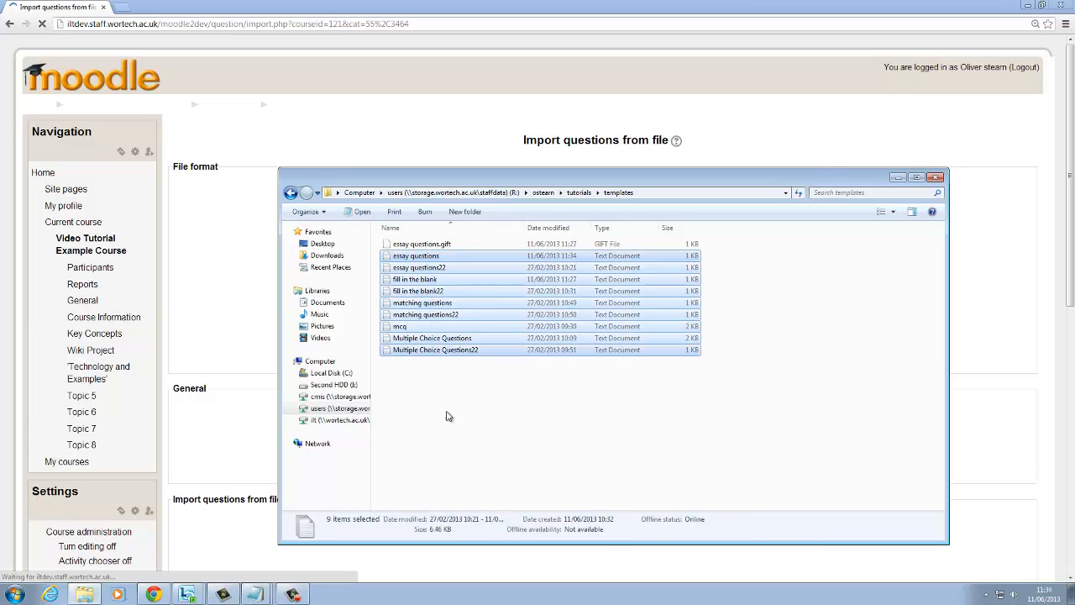
click(449, 449)
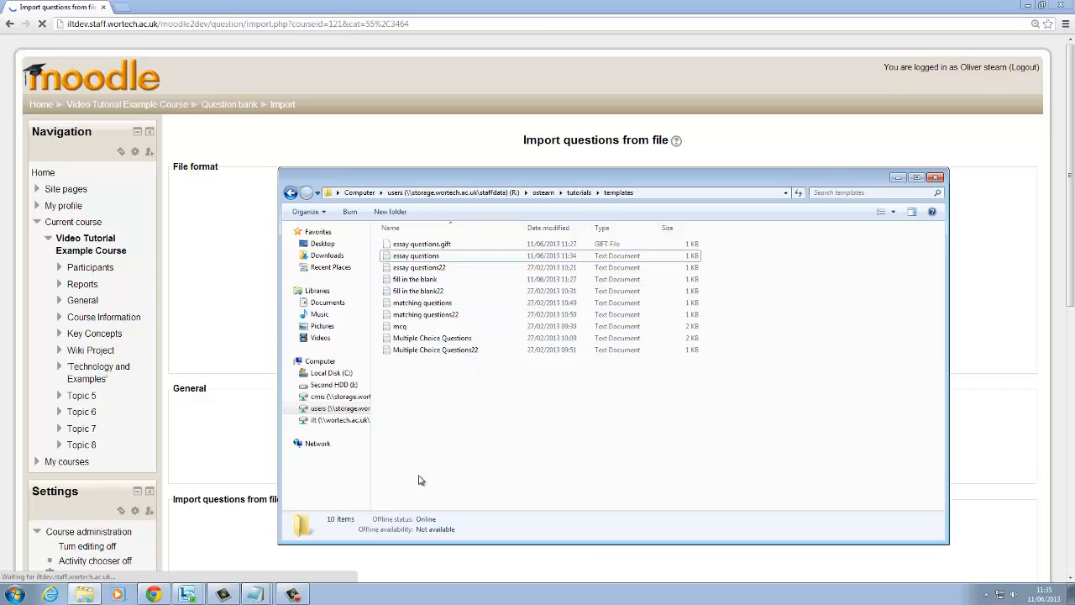
Step: Review the questions in the essay questions text file in Notepad, checking the line spacing between them
click(255, 595)
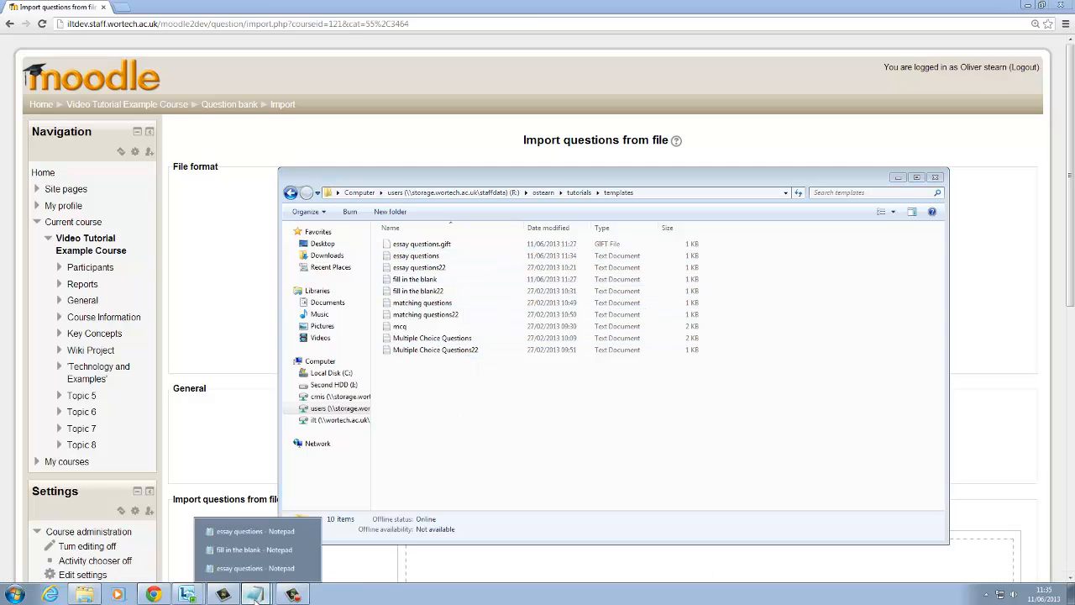
click(239, 533)
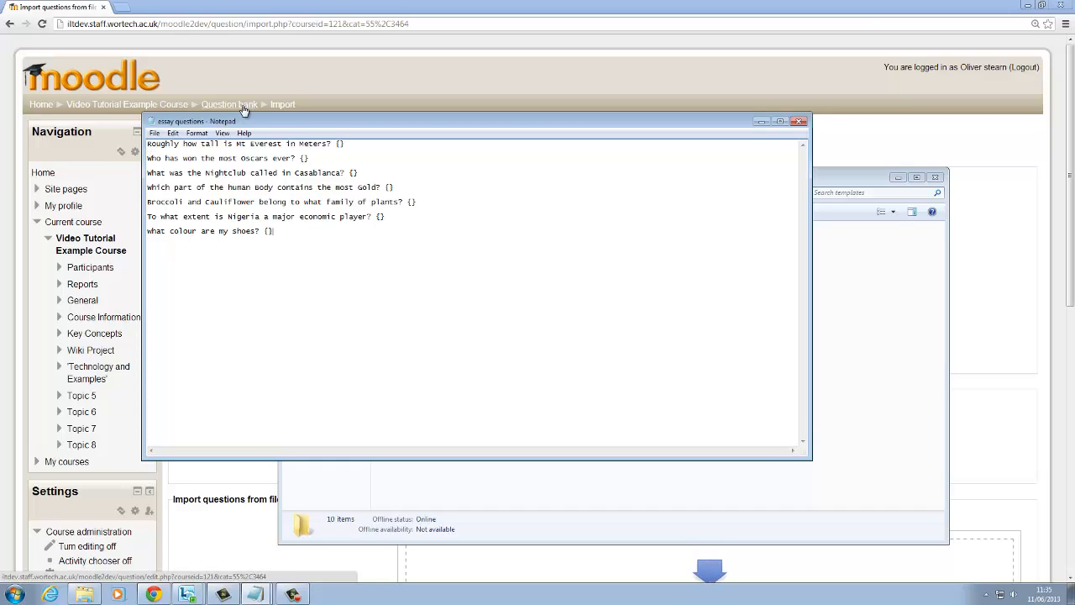
drag(293, 239, 283, 160)
click(310, 255)
click(352, 158)
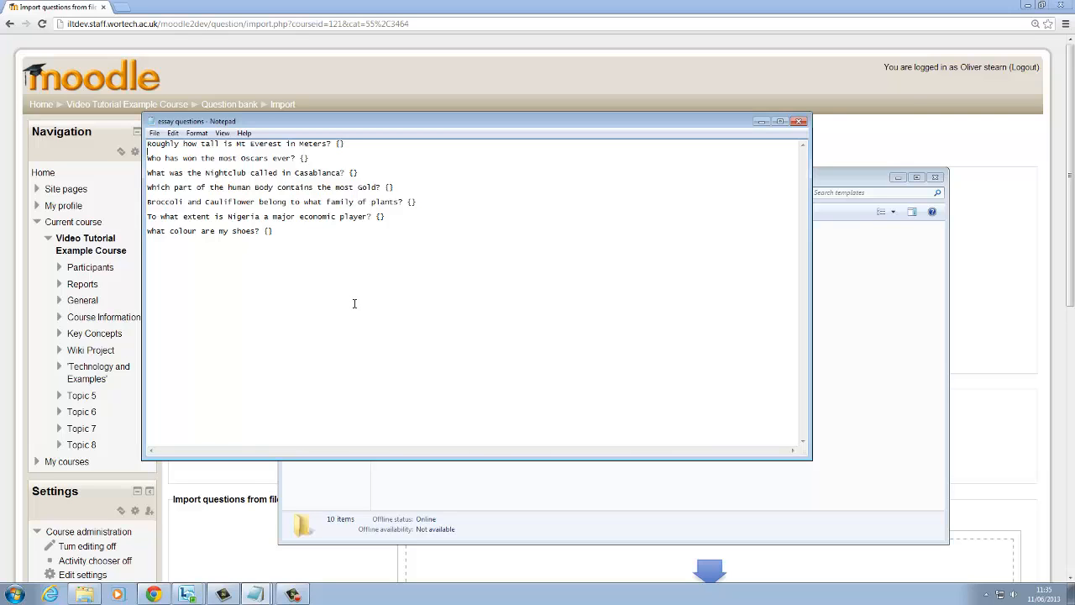
click(241, 474)
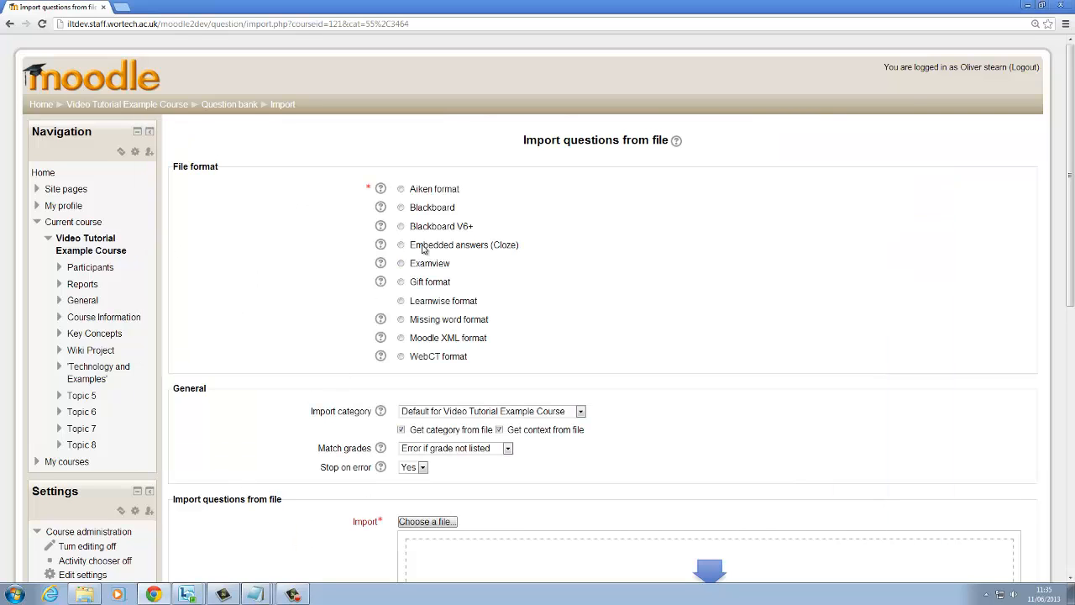
Step: Choose Gift format for the import and check the empty curly brackets after the Mt Everest question in the essay questions file
click(401, 282)
click(256, 593)
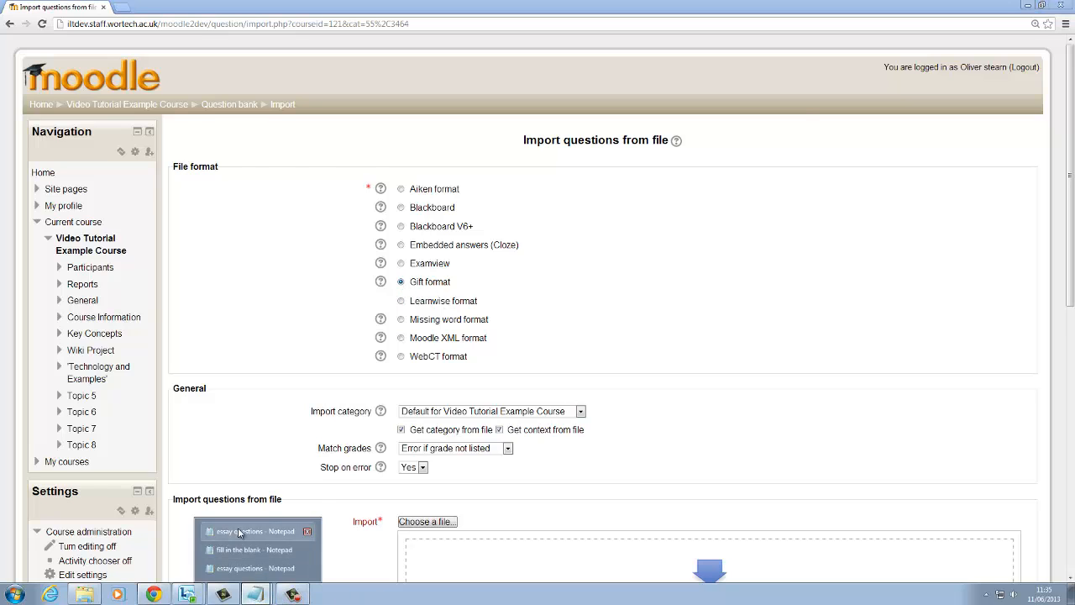
click(238, 531)
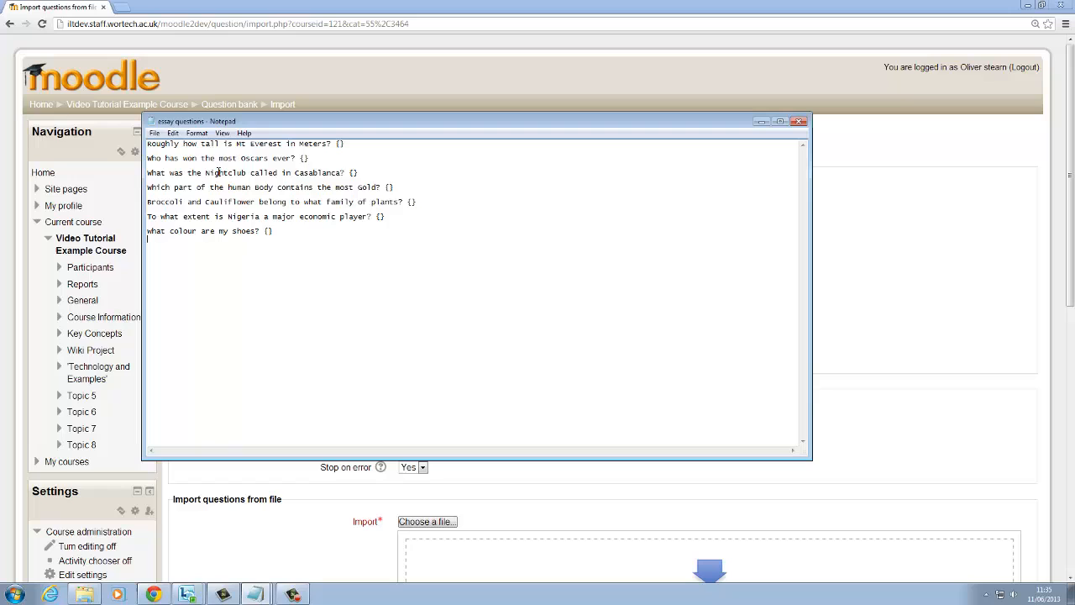
double_click(337, 144)
click(351, 147)
click(758, 122)
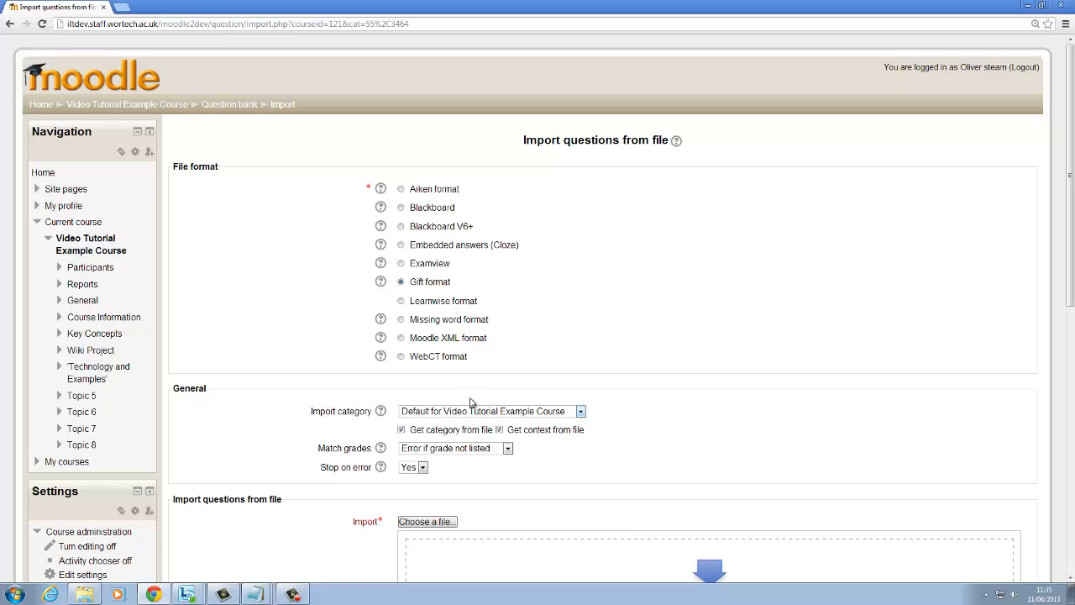
Step: Upload the essay questions text file from the desktop and import it into the Video Tutorial Example Course default category
scroll(471, 403, down, 3)
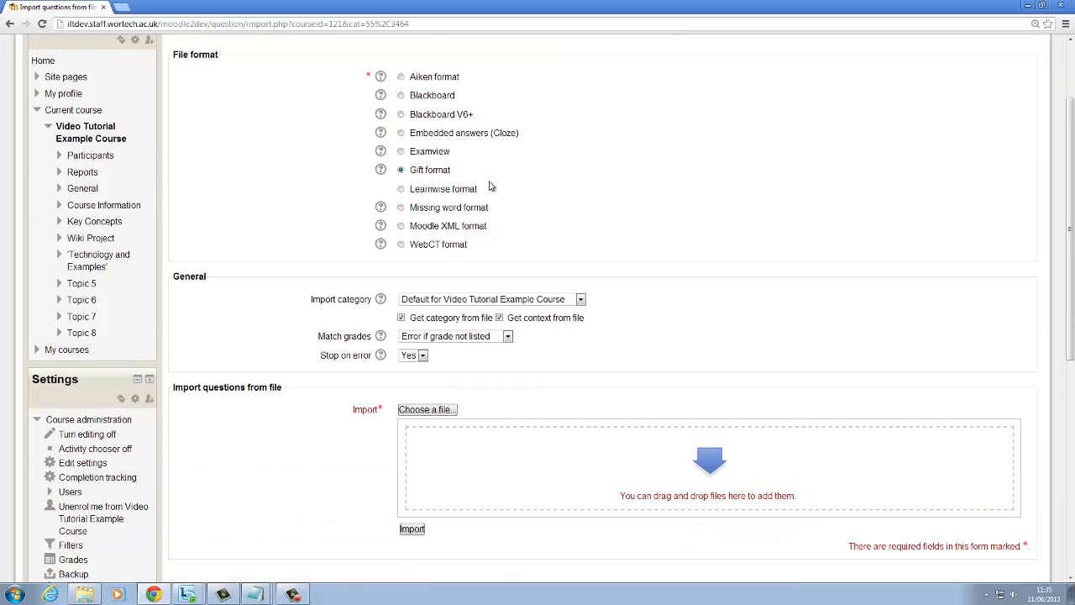
scroll(492, 187, down, 2)
click(431, 353)
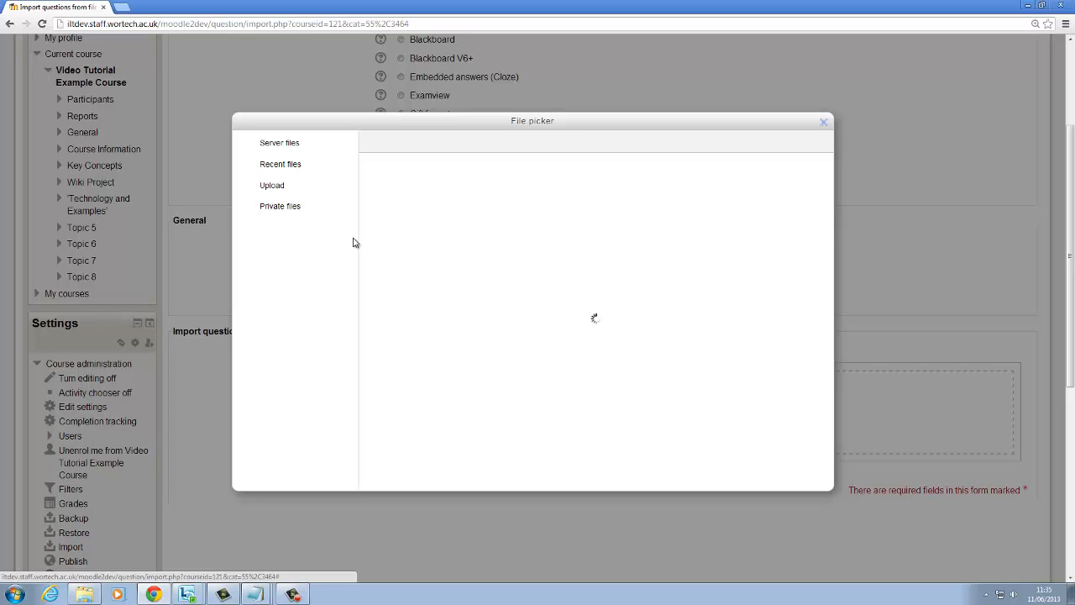
click(270, 188)
click(546, 261)
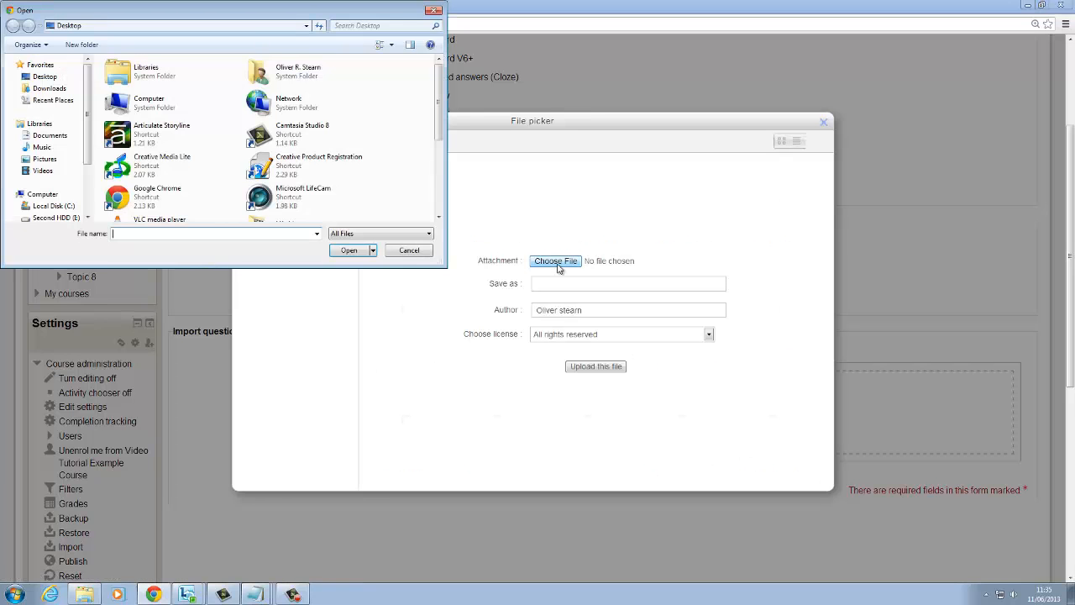
click(329, 143)
scroll(332, 153, down, 5)
double_click(330, 151)
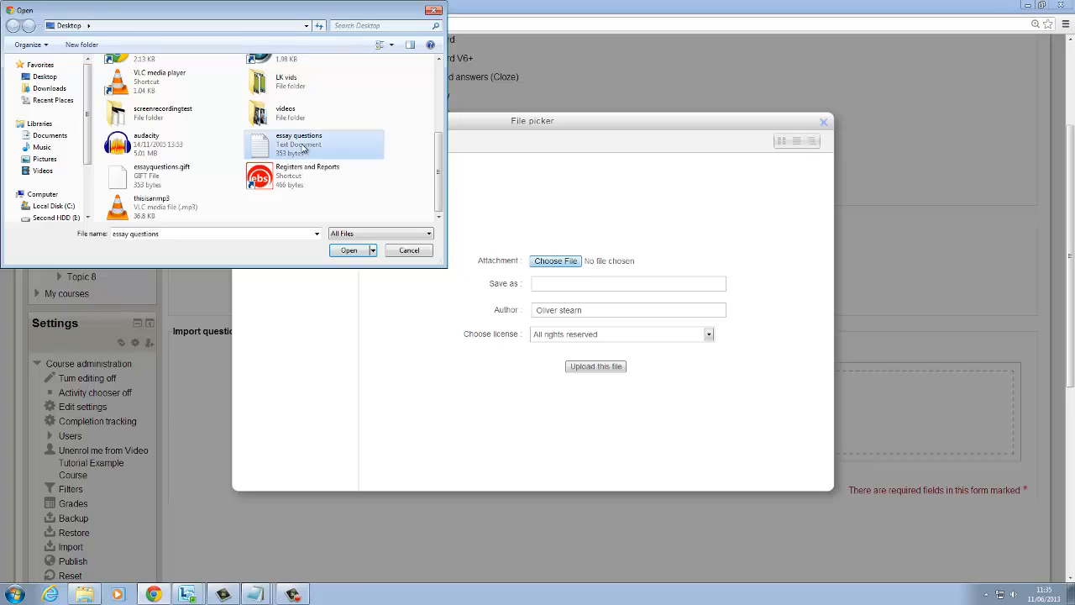
click(612, 368)
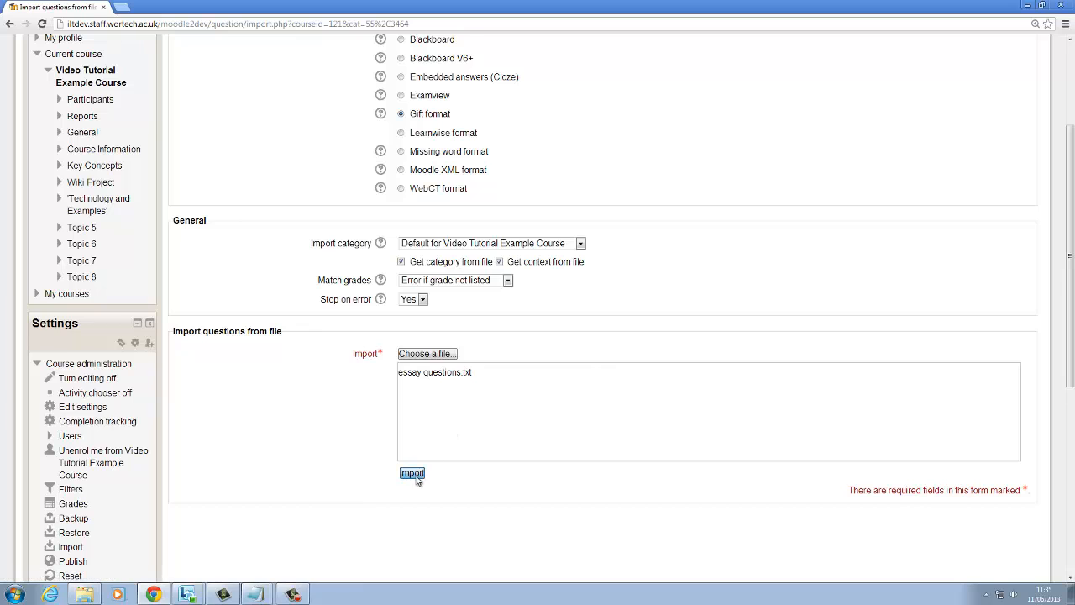
click(414, 476)
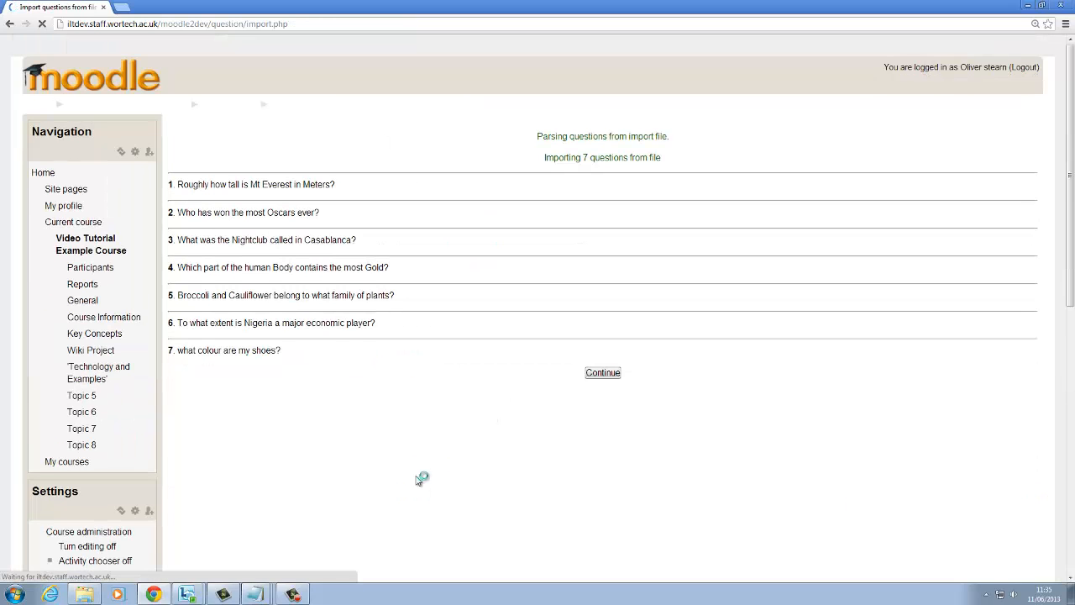
Step: Compare the imported questions with the essay questions file in Notepad, and continue to the question bank
mouse_move(263, 597)
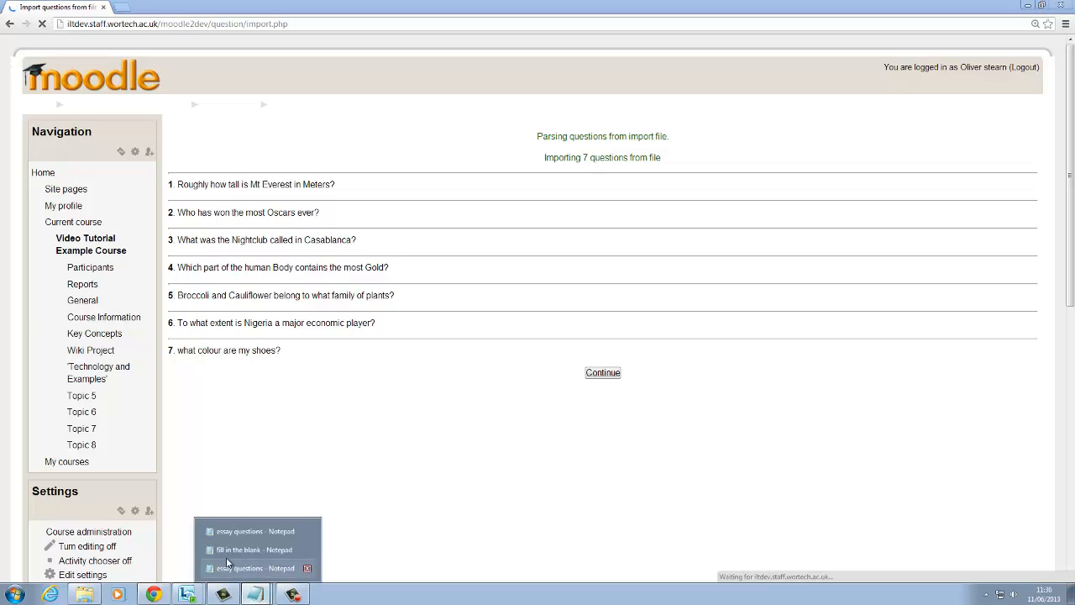
click(243, 538)
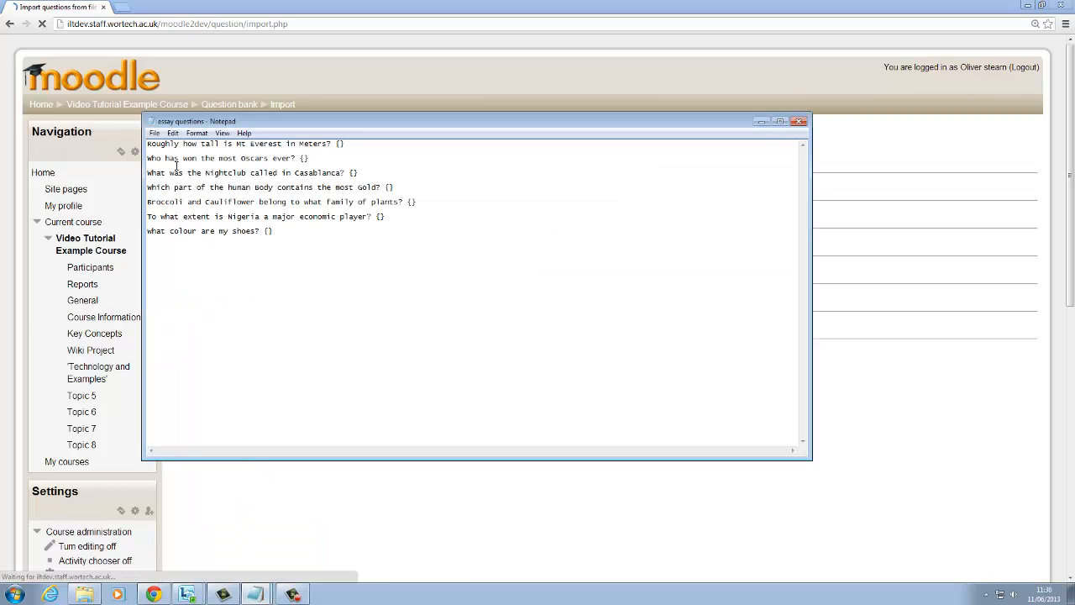
click(761, 121)
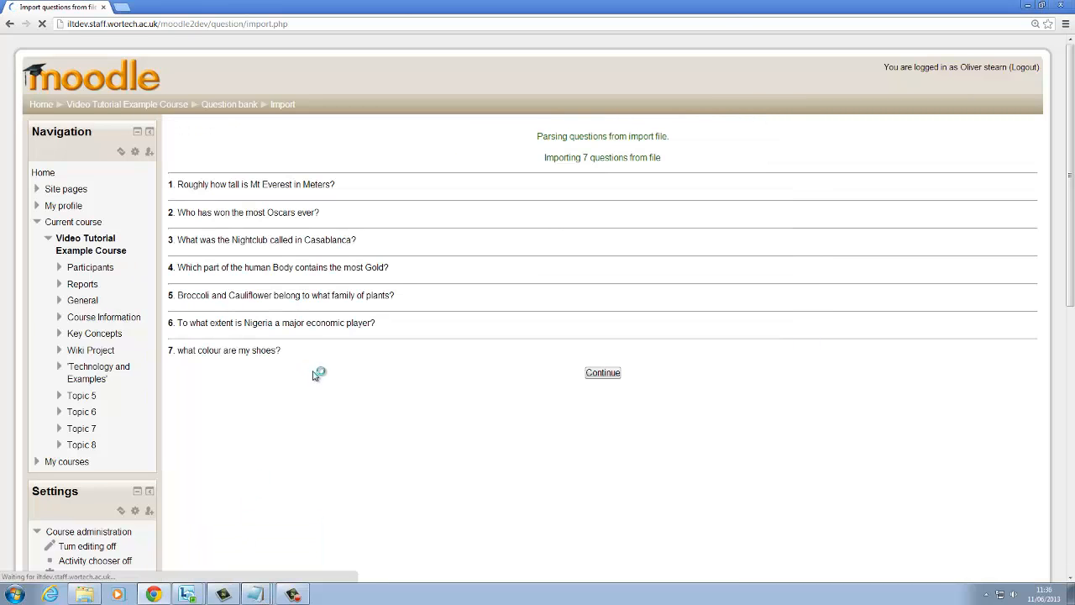
drag(319, 372, 173, 182)
click(175, 184)
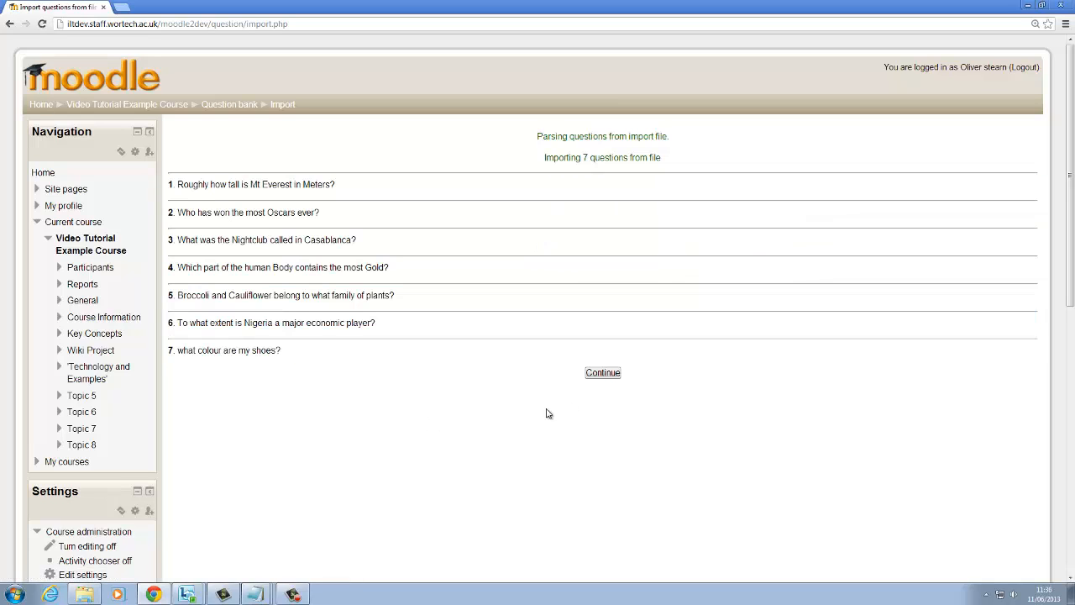
click(600, 375)
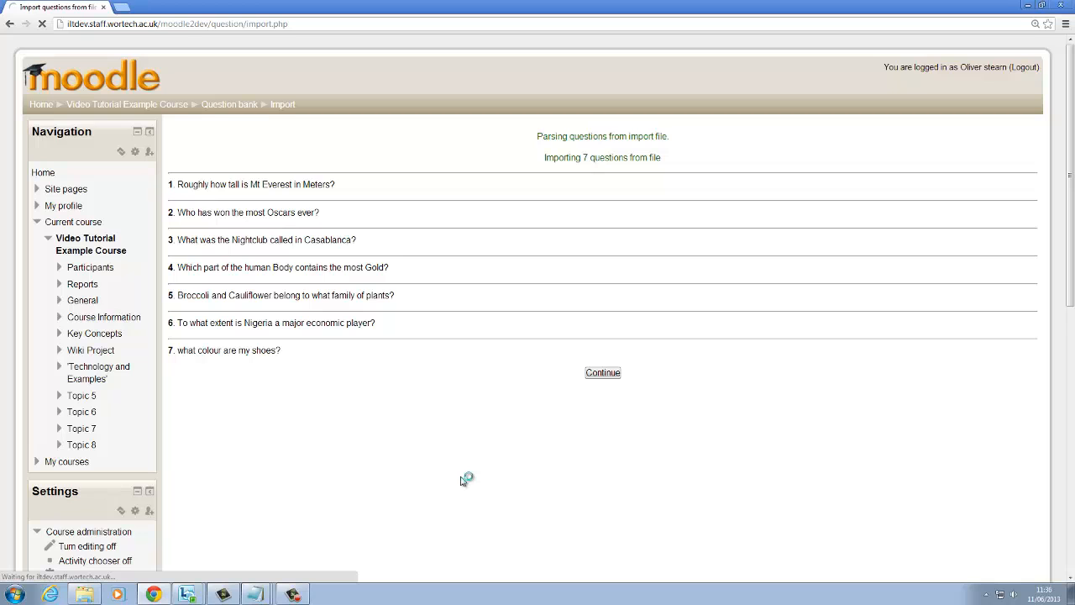
Step: Open the Multiple Choice Questions template from the templates folder in a maximised window and read its asterisked instructions
click(85, 594)
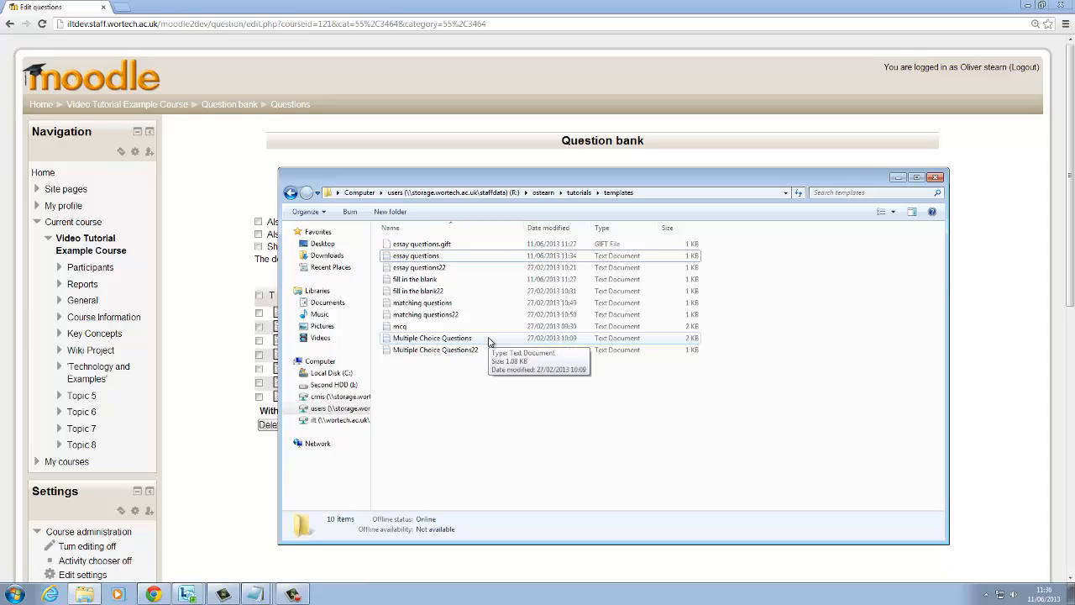
double_click(490, 339)
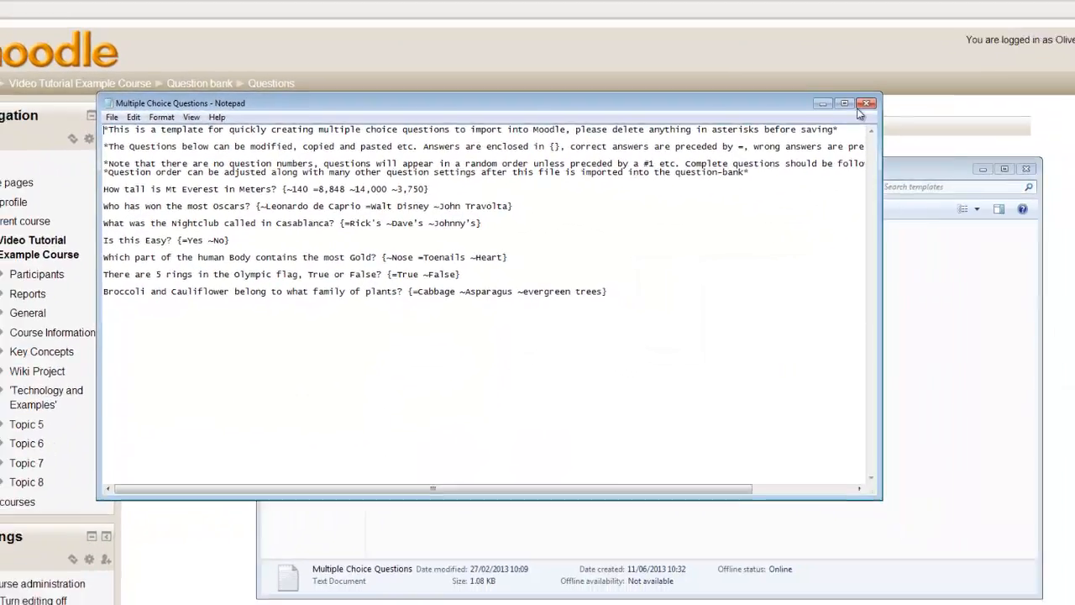
click(844, 102)
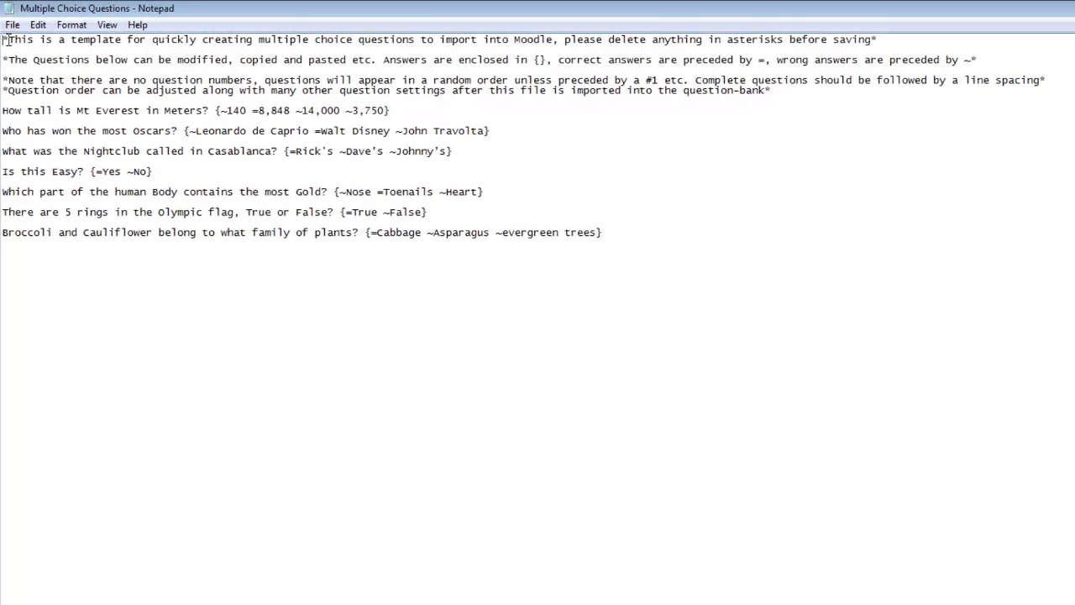
drag(13, 40, 851, 97)
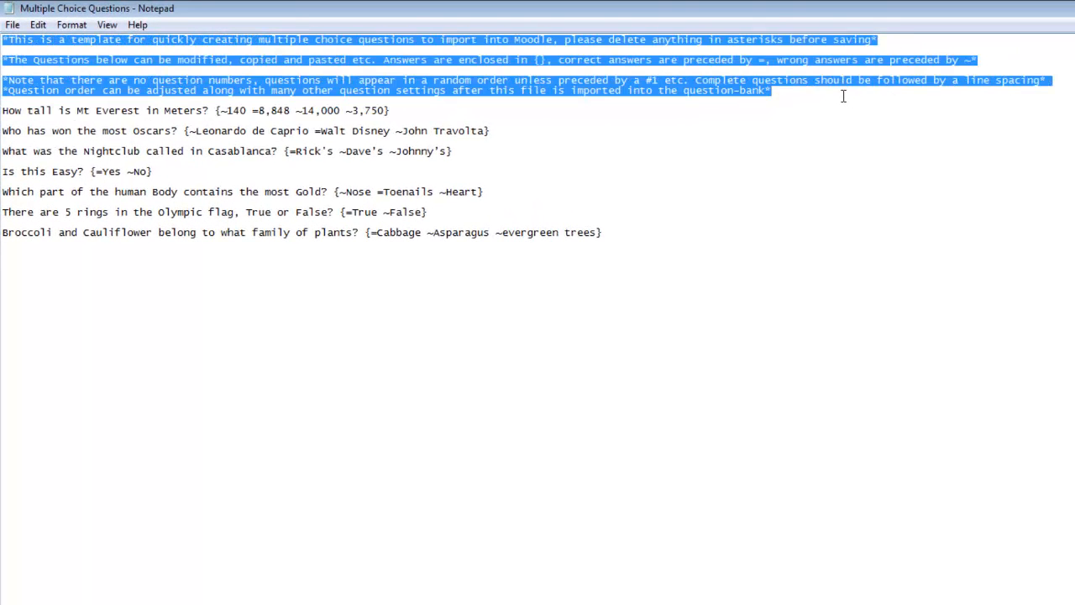
click(843, 98)
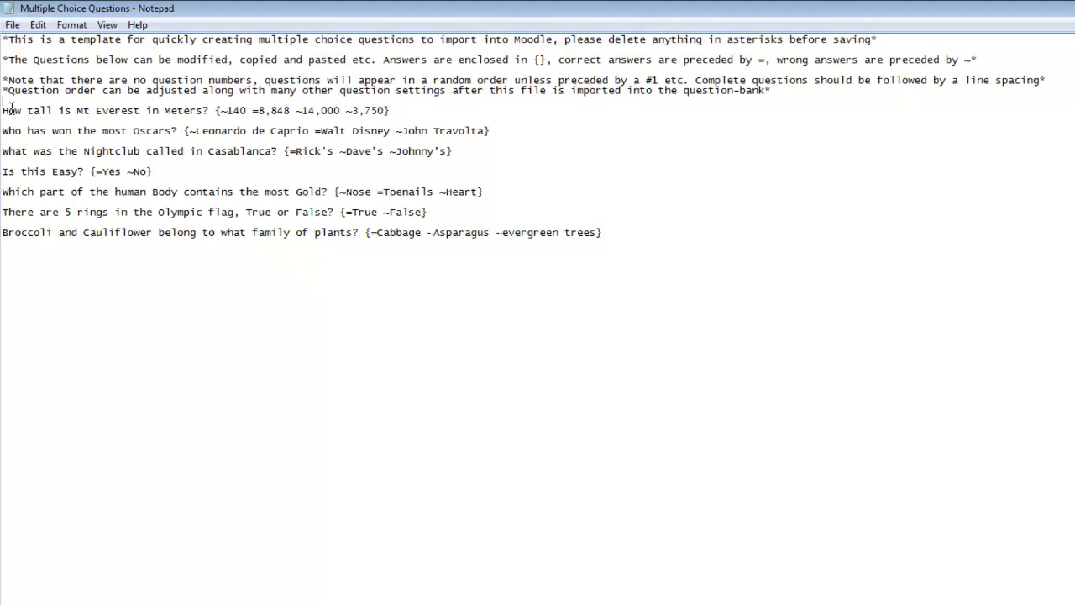
Step: Examine how the Mt Everest question marks its correct and wrong answers inside the curly brackets
drag(4, 110, 199, 110)
drag(398, 110, 215, 110)
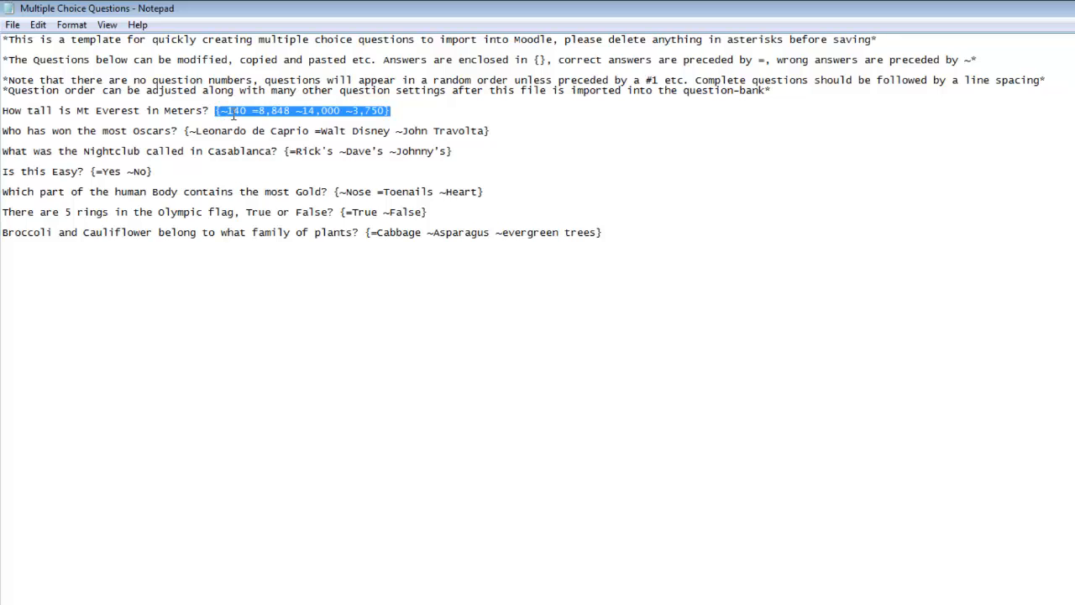
click(245, 112)
drag(380, 111, 230, 110)
click(231, 113)
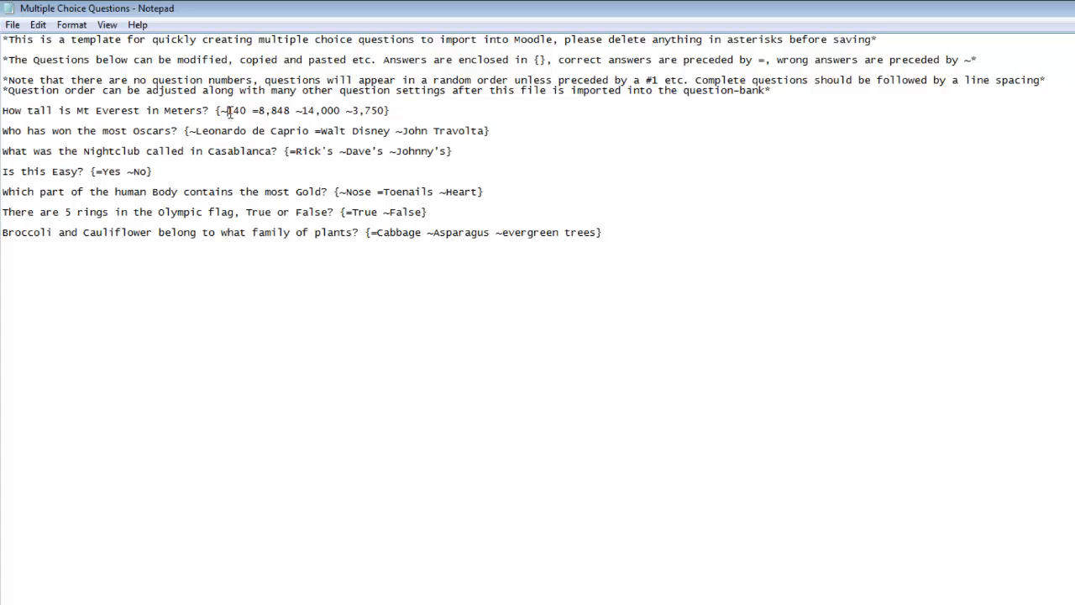
click(294, 113)
drag(297, 110, 337, 110)
click(336, 115)
drag(254, 110, 290, 110)
click(290, 110)
drag(254, 111, 290, 111)
drag(297, 111, 252, 114)
click(395, 114)
click(268, 113)
Step: Look over the full text of the multiple choice template, from the instructions to the last question
drag(614, 240, 25, 71)
click(101, 124)
drag(667, 236, 5, 25)
click(202, 207)
drag(622, 235, 2, 43)
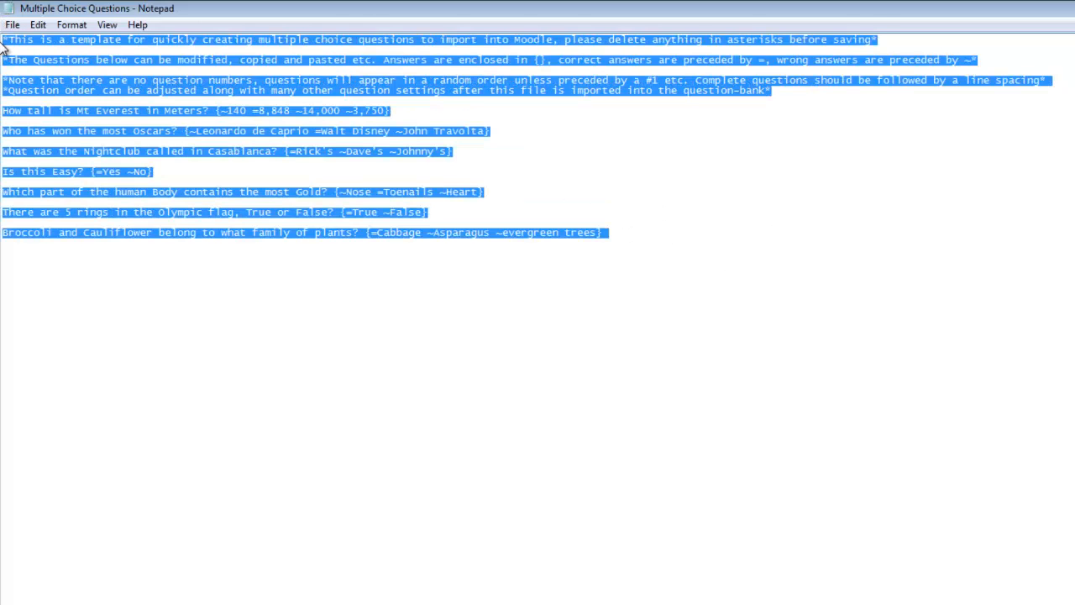
click(3, 42)
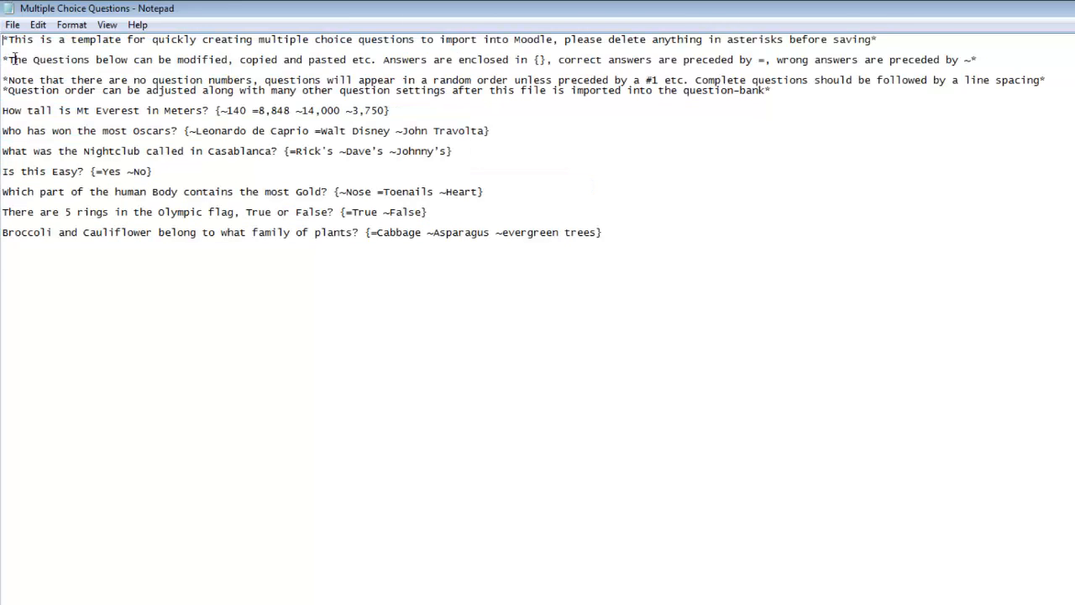
drag(2, 40, 545, 277)
click(634, 240)
Step: Delete the asterisked instructions and blank lines above the Mt Everest question in the multiple choice template
drag(727, 90, 2, 2)
key(Delete)
key(Delete)
key(Delete)
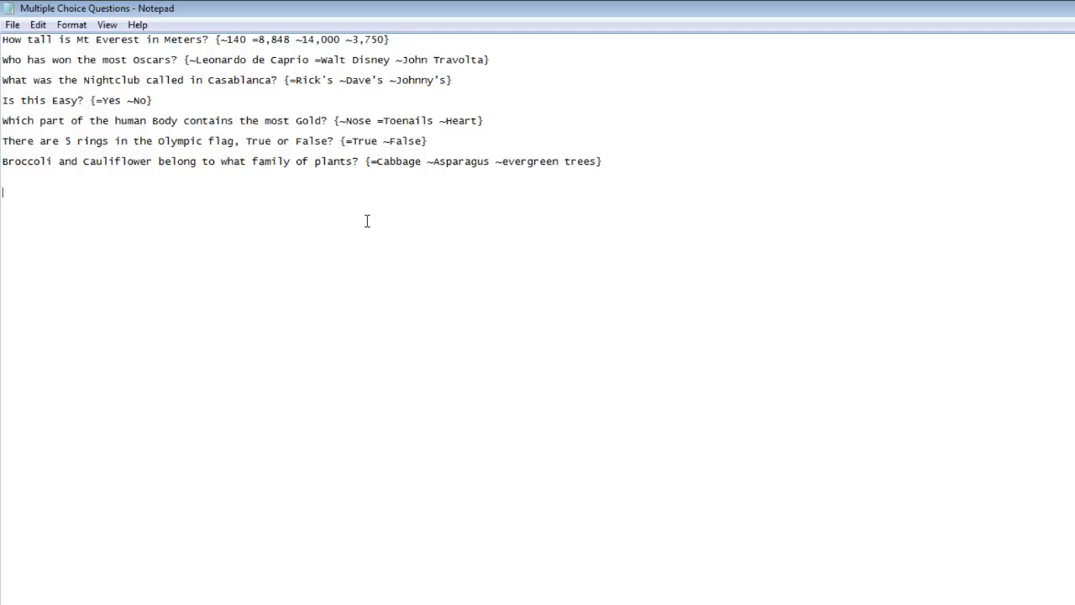
Step: Save a copy of the edited multiple choice text file to the Desktop as "Multiple Choice Questions"
click(13, 24)
click(48, 100)
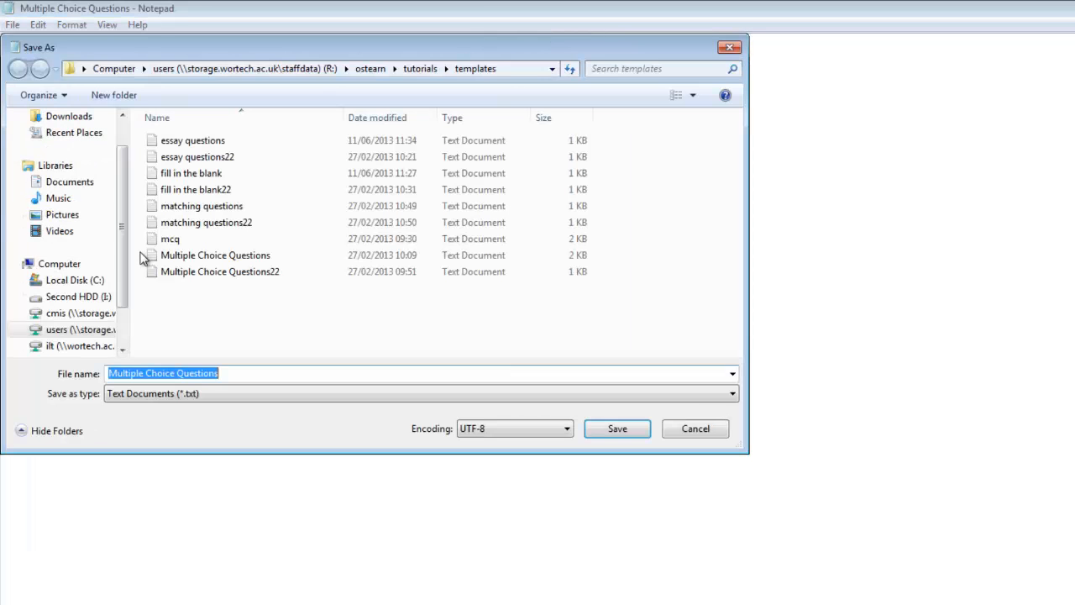
click(63, 140)
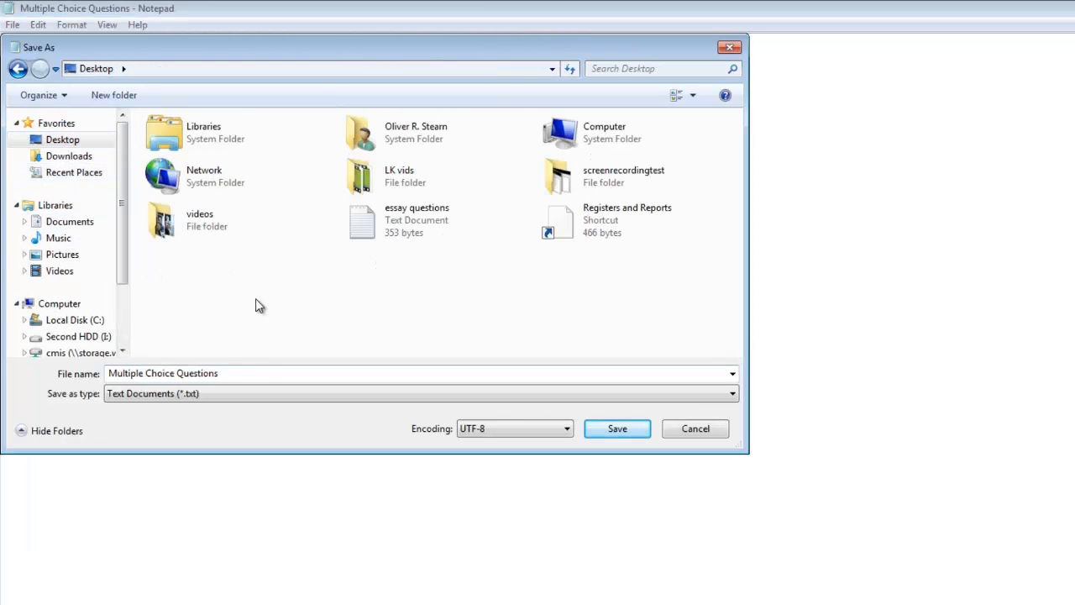
click(238, 374)
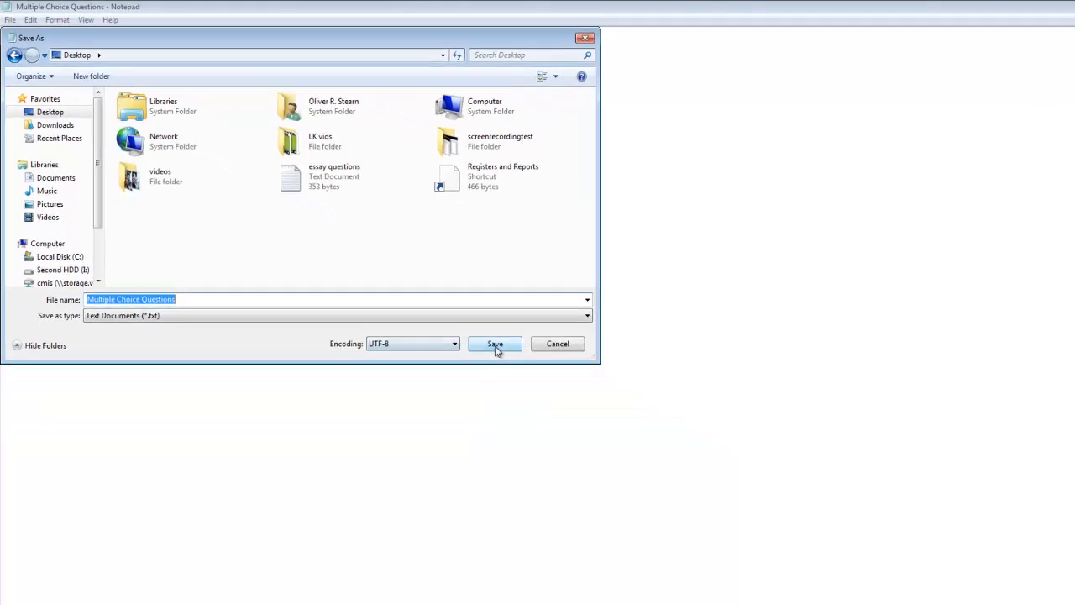
click(617, 429)
Step: Switch to Moodle in Chrome, open the question bank's import page and choose Gift format as the file format
click(153, 594)
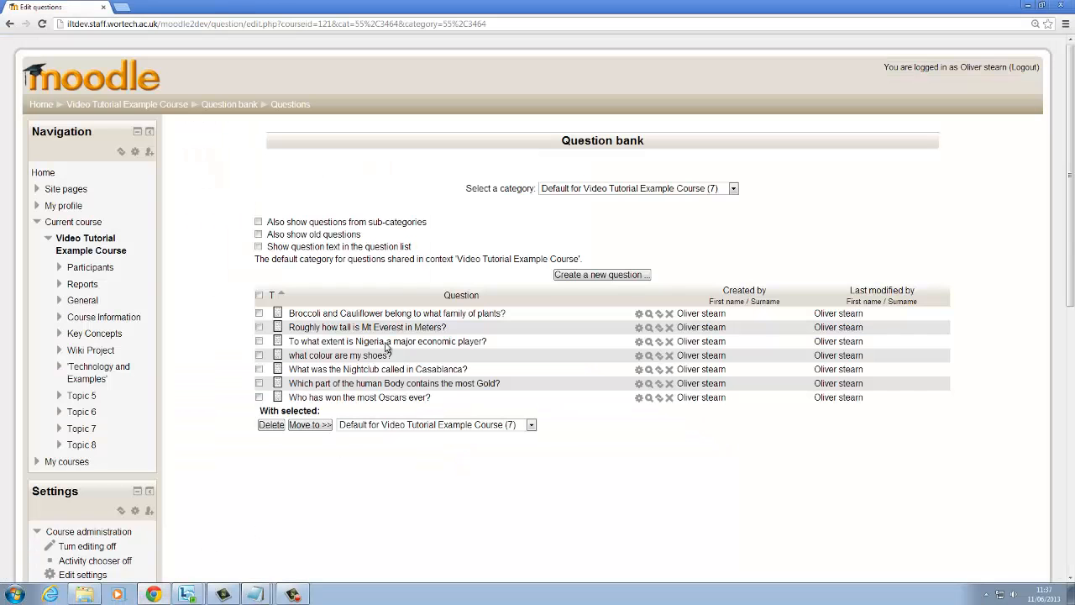
scroll(249, 458, down, 6)
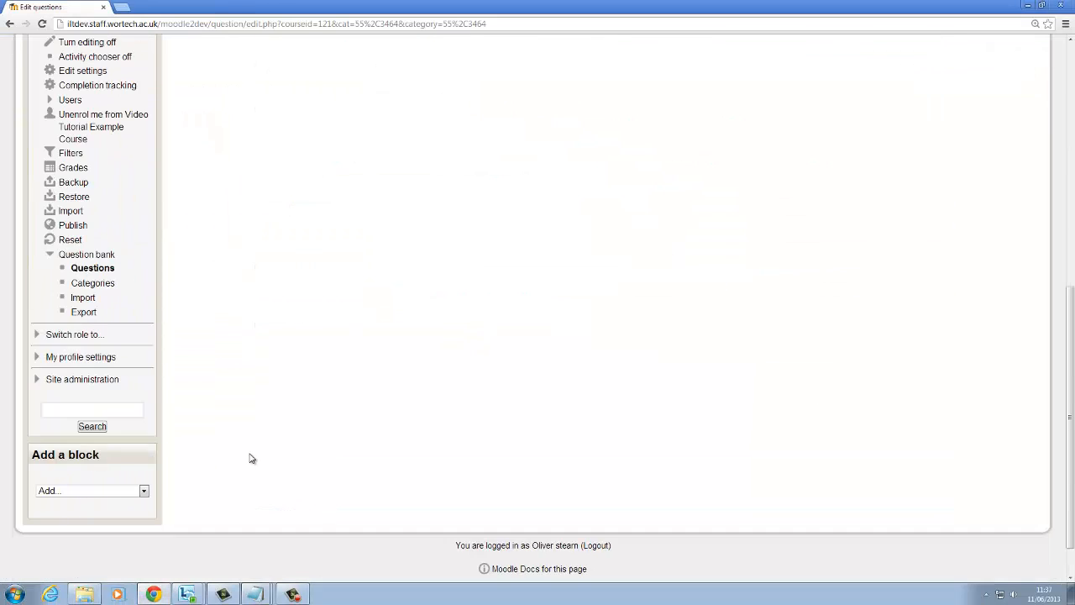
click(82, 298)
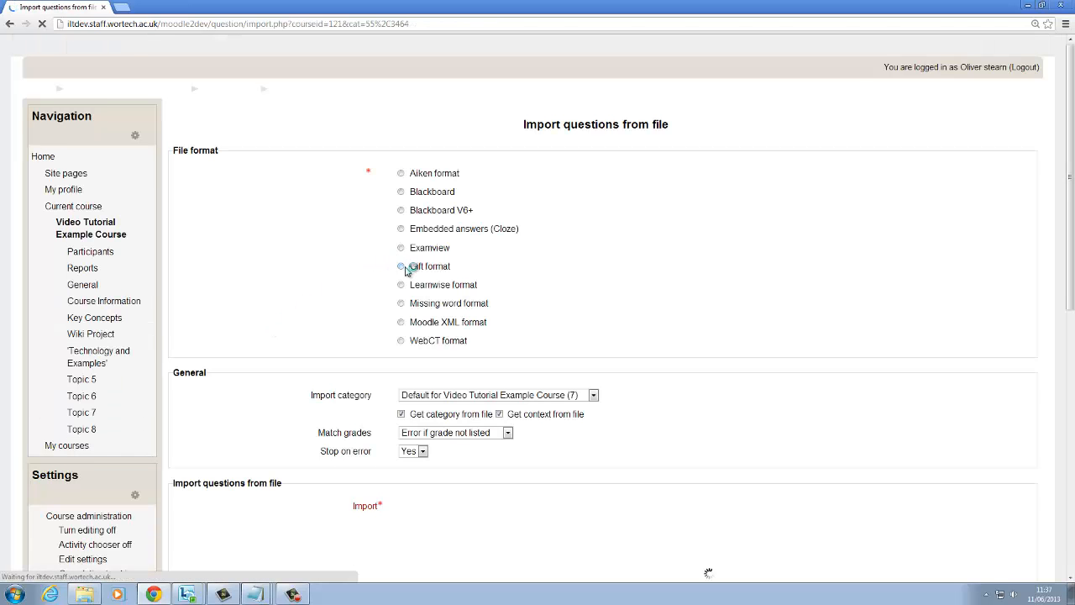
click(402, 282)
scroll(482, 335, down, 5)
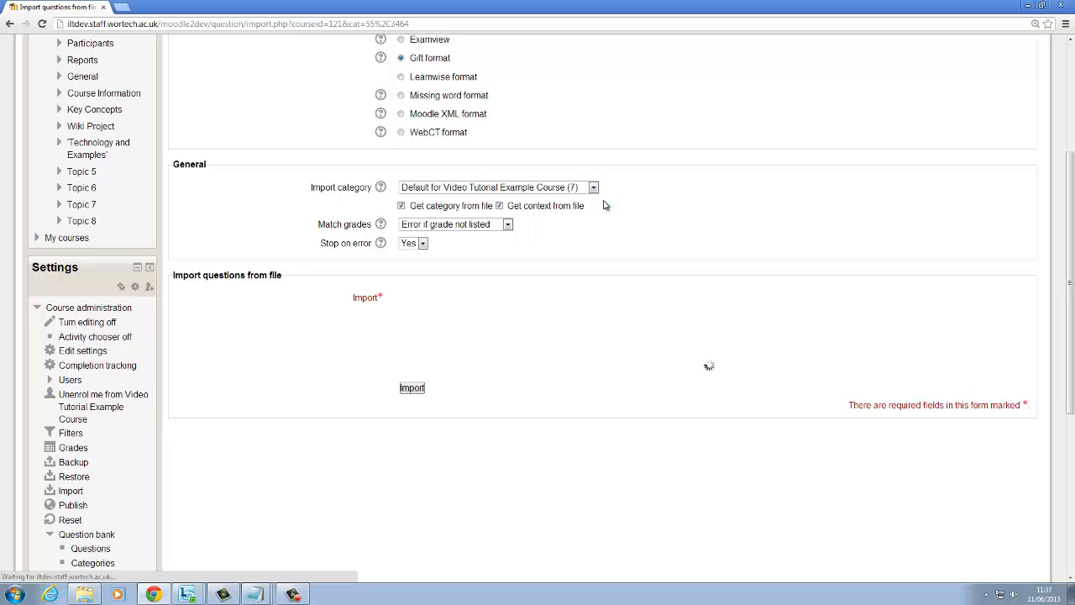
Step: Upload Multiple Choice Questions.txt from the Desktop as the file to import
click(436, 298)
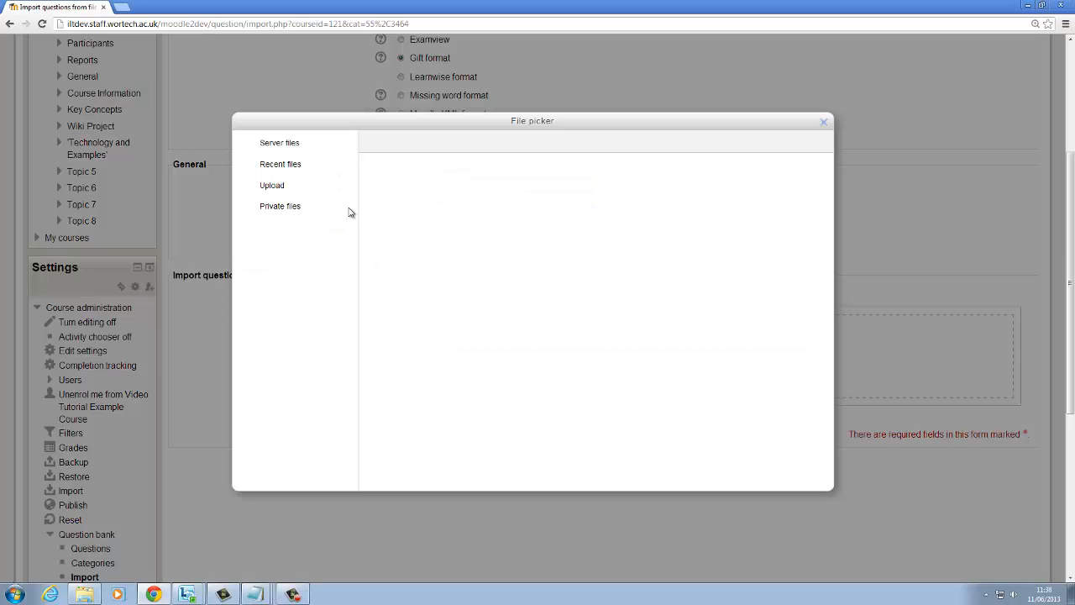
click(281, 186)
click(567, 264)
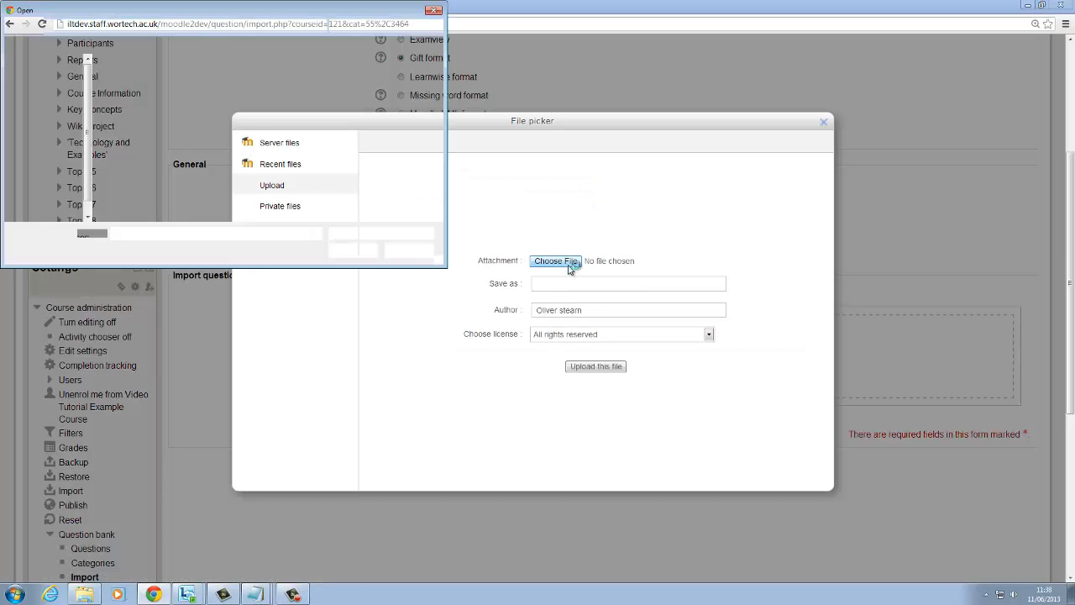
click(336, 166)
scroll(342, 183, down, 5)
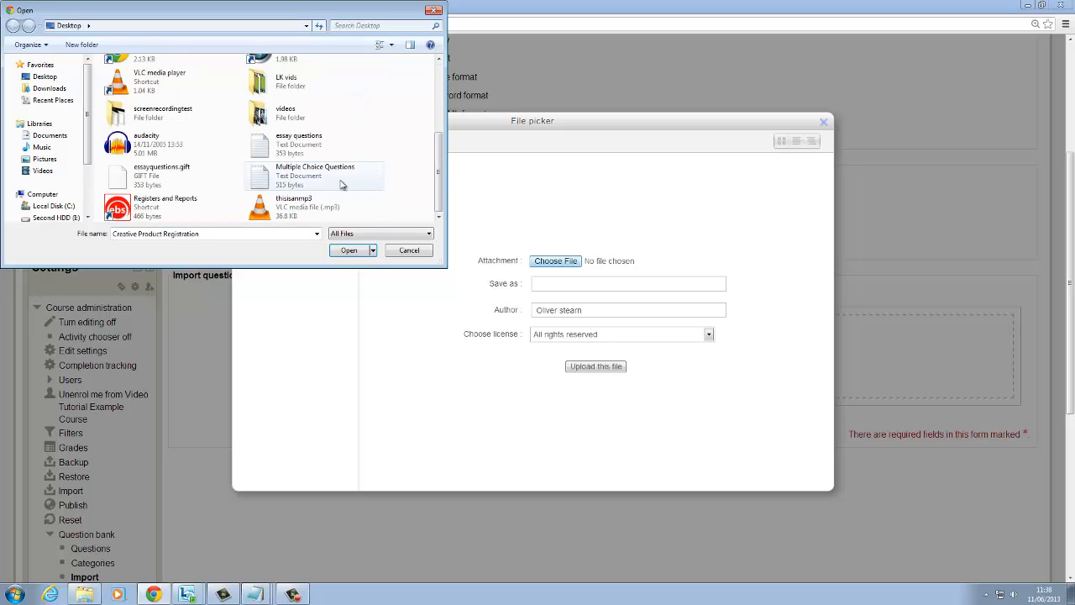
double_click(284, 181)
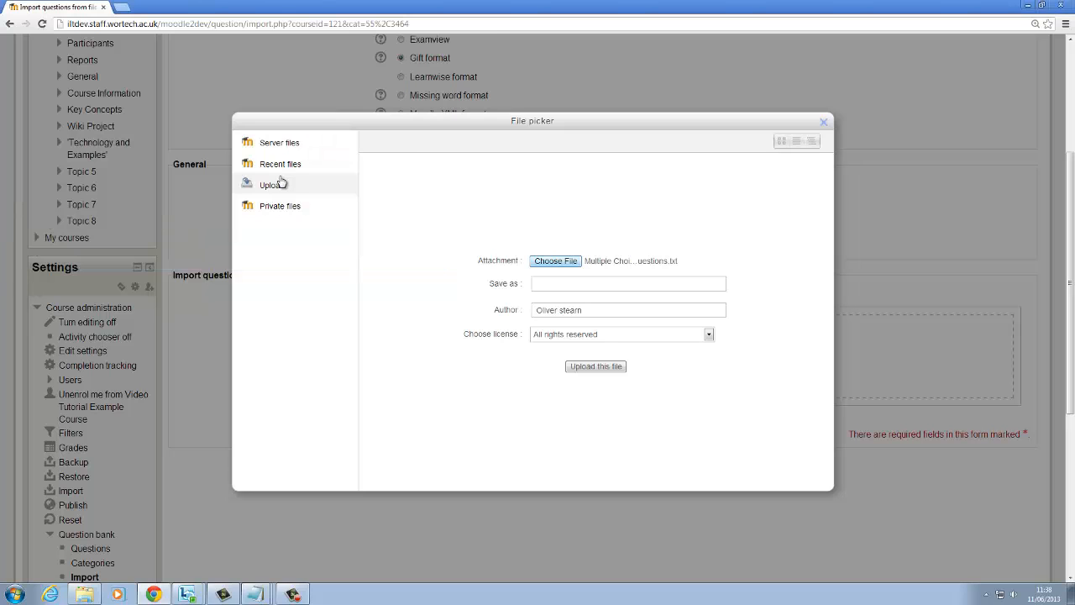
click(619, 368)
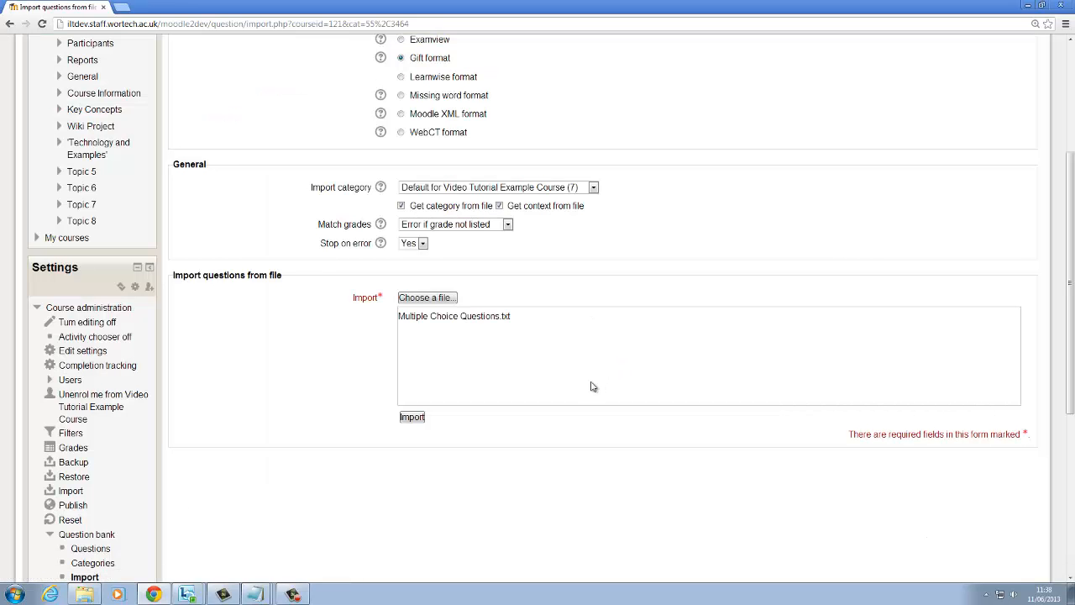
Step: Import the uploaded multiple choice questions, continue to the question bank list and leave the essay question about Mt Everest unselected
click(420, 423)
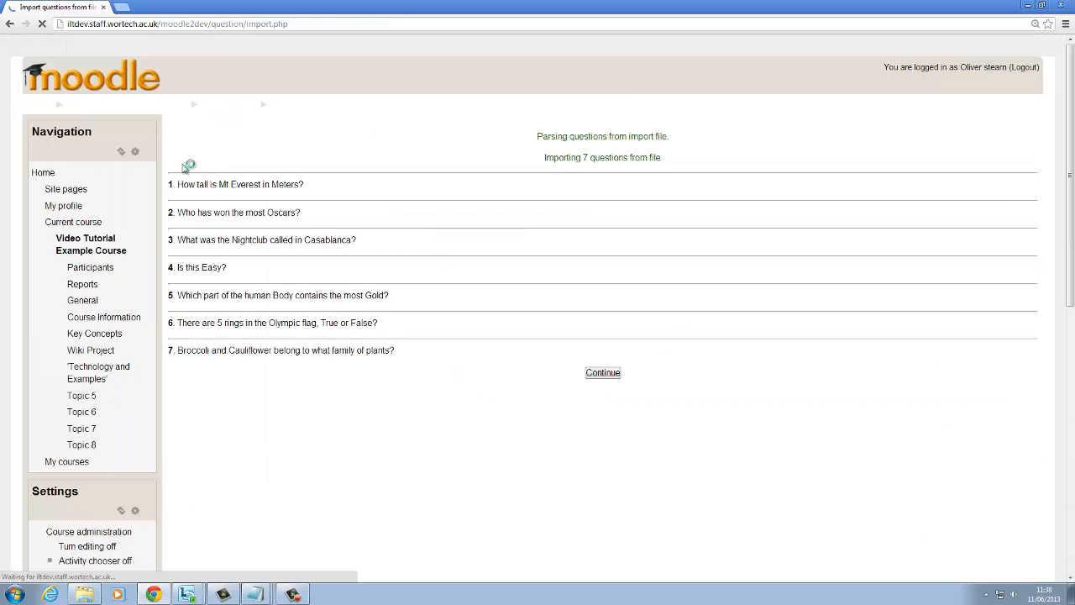
drag(181, 184, 394, 350)
click(588, 353)
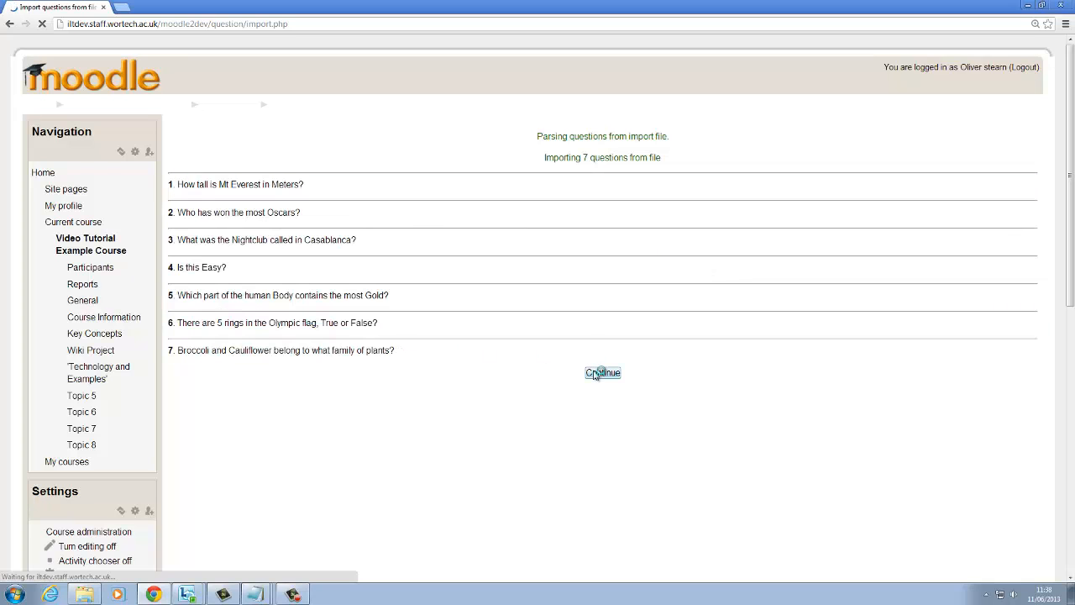
click(598, 372)
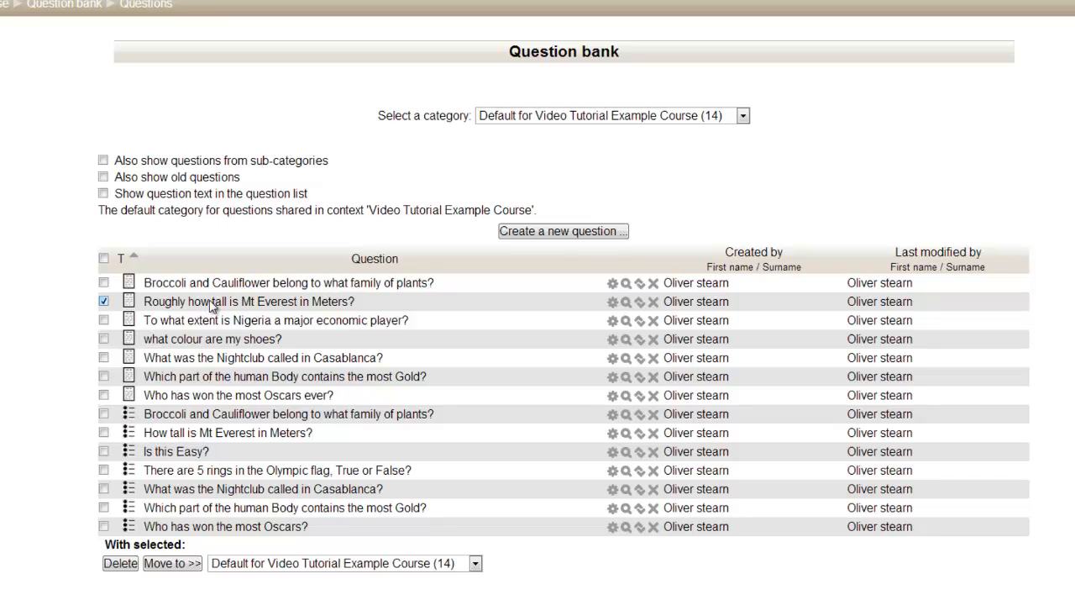
click(105, 301)
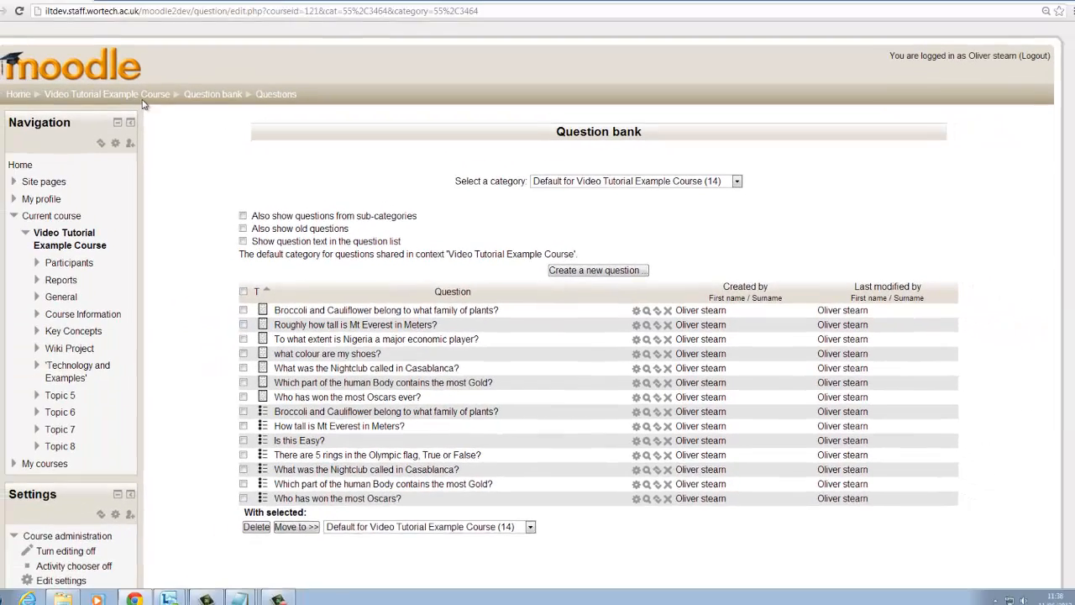
Step: Return to the Video Tutorial Example Course page and open the Technology Quiz for editing
click(143, 102)
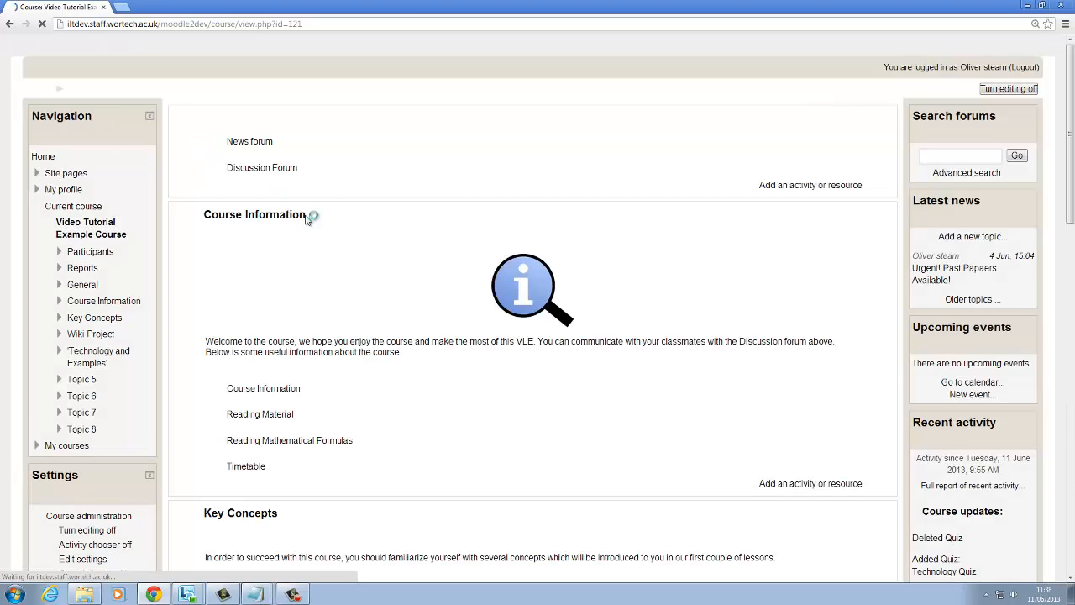
scroll(437, 374, down, 3)
scroll(454, 389, down, 10)
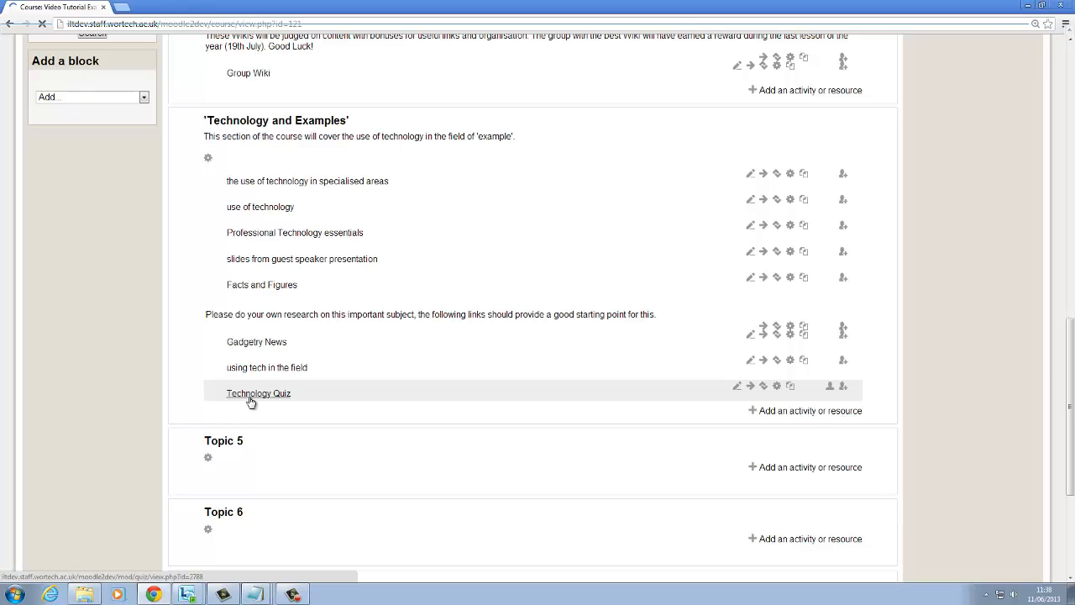
click(250, 394)
click(604, 235)
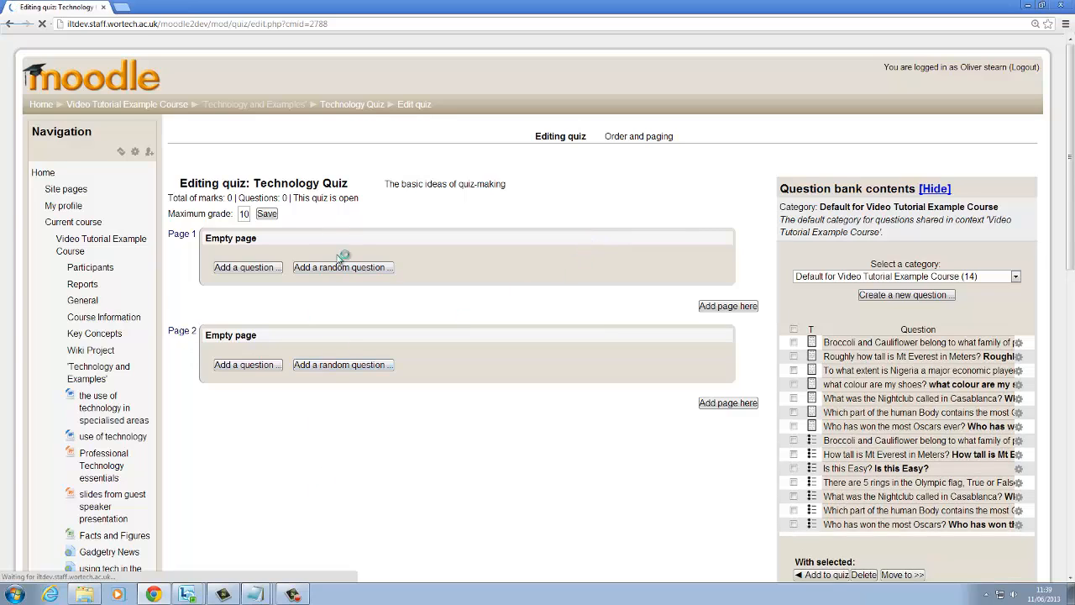
Step: Select all questions in the question bank contents and add them to the Technology Quiz
click(794, 329)
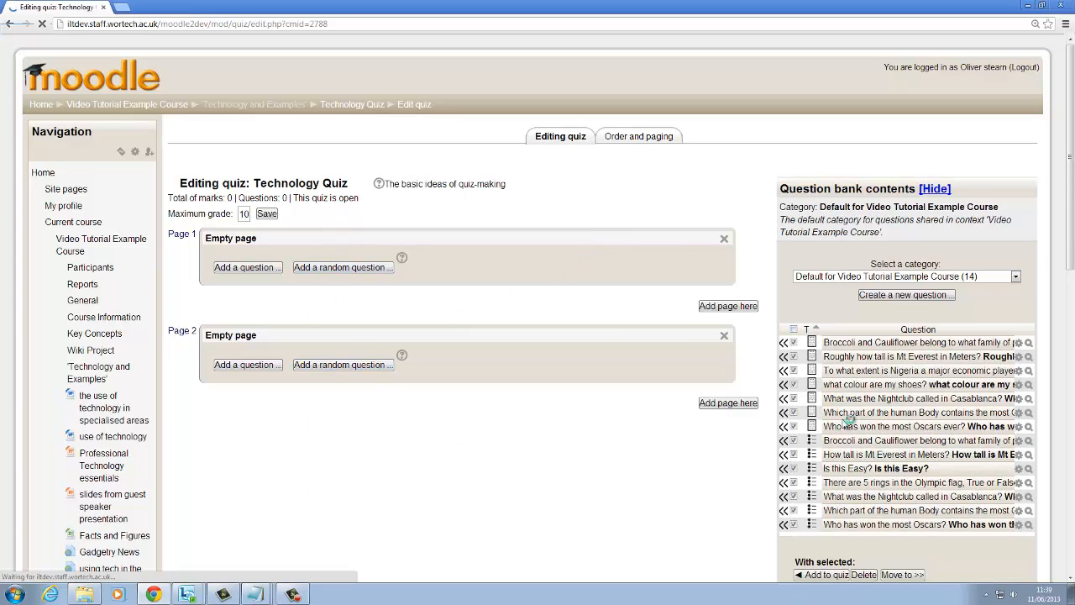
scroll(845, 417, down, 1)
scroll(848, 420, down, 1)
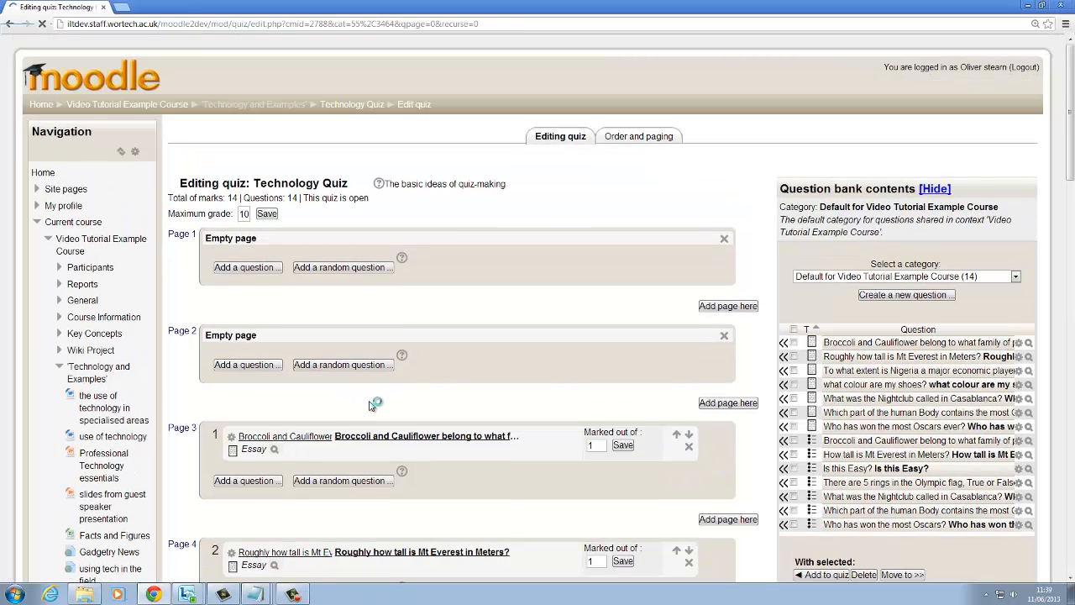
Step: Return to the Technology Quiz's main page and start a new attempt at the quiz
click(352, 106)
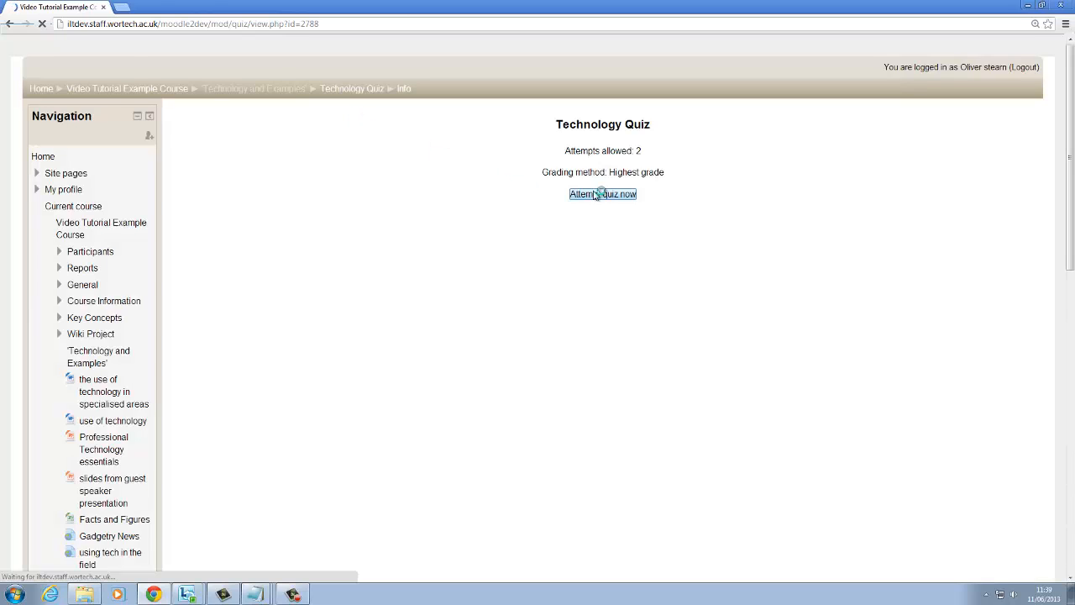
click(602, 210)
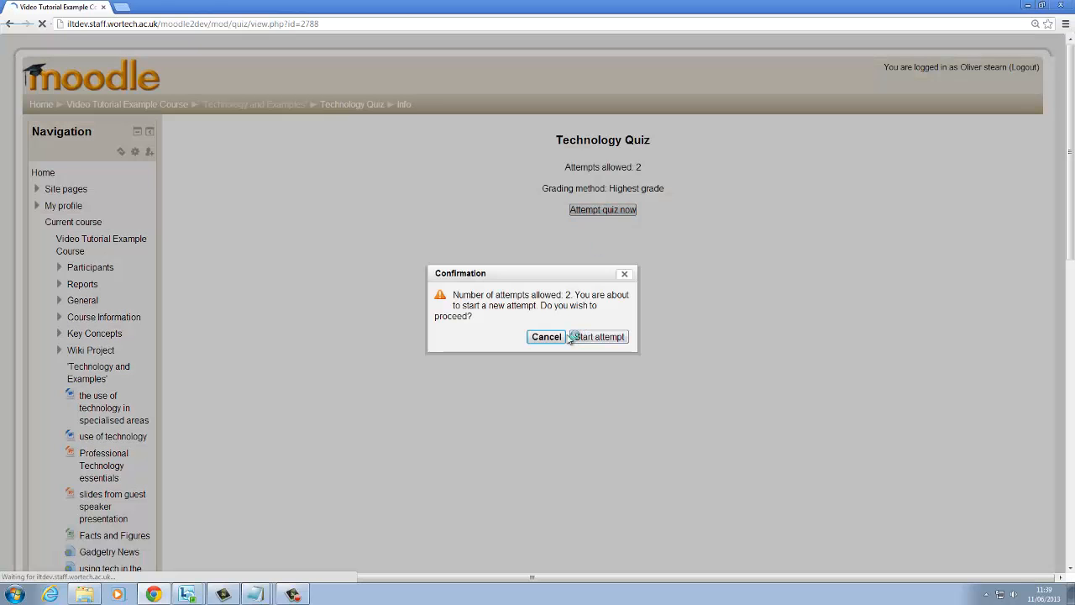
click(604, 337)
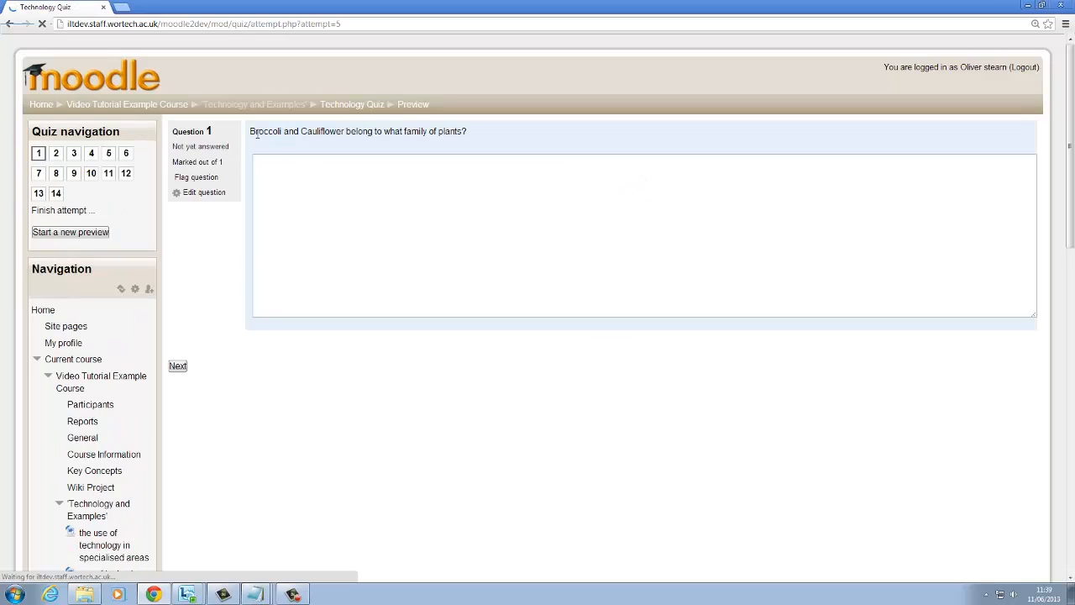
Step: Answer the quiz's first two essay questions, entering a short text starting with "no id" for Broccoli and Cauliflower and 3400 for Mt Everest's height
drag(336, 132, 504, 132)
click(437, 192)
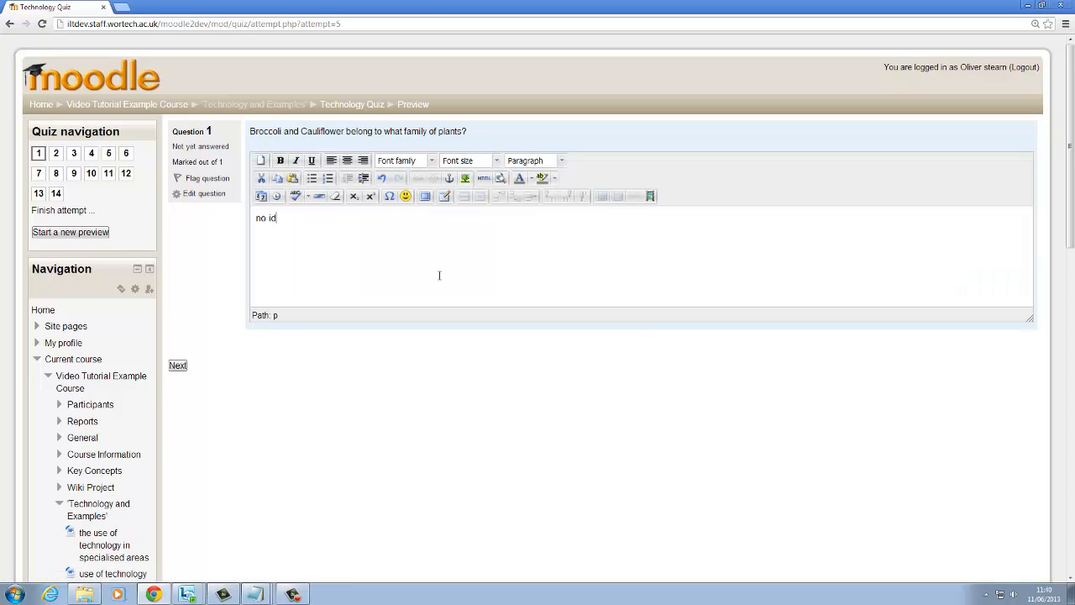
click(174, 368)
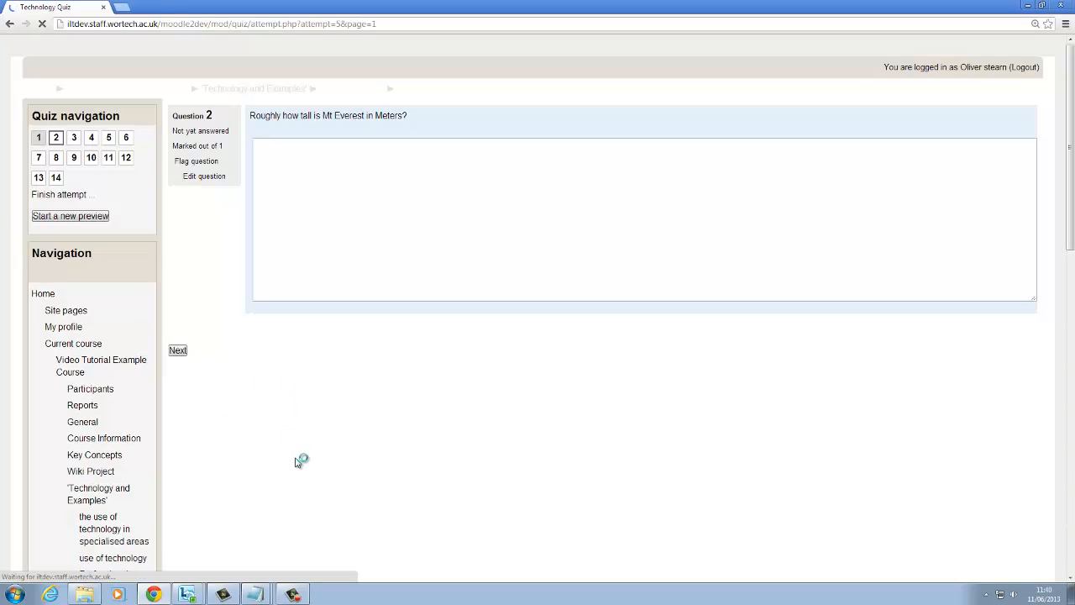
click(302, 230)
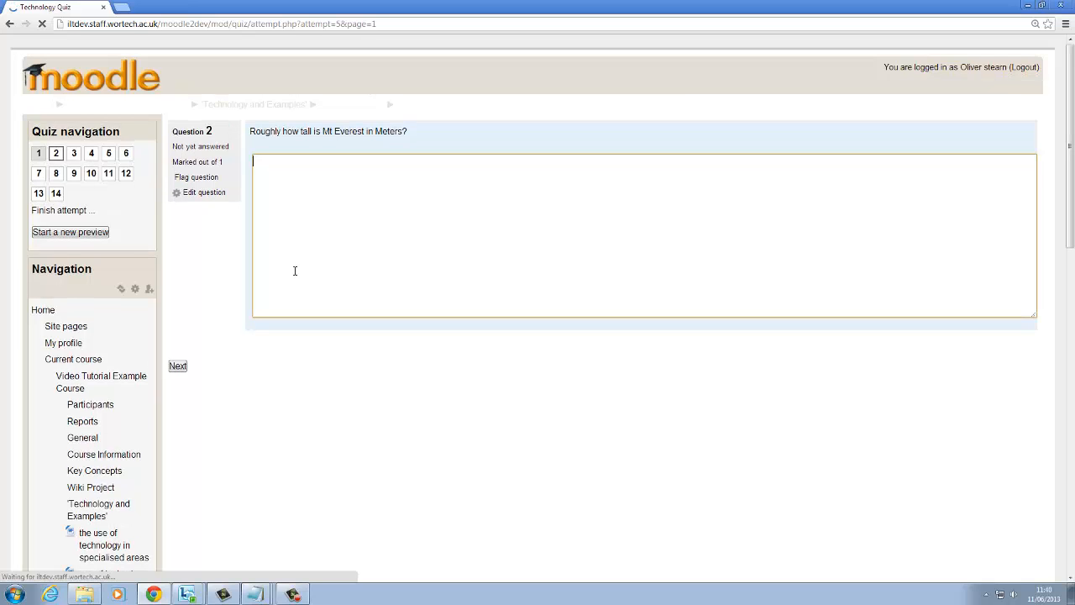
text(3400)
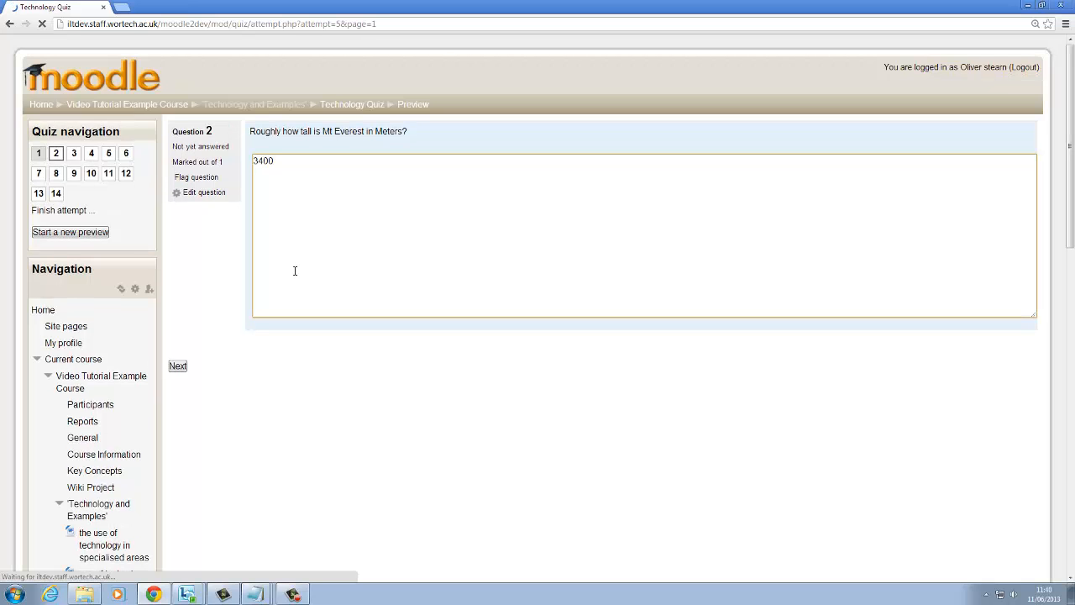